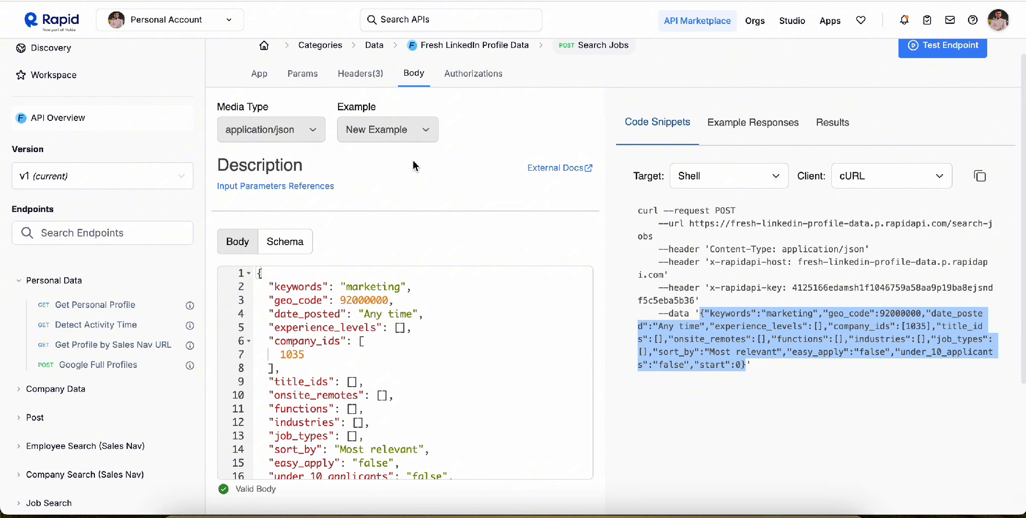
click(454, 187)
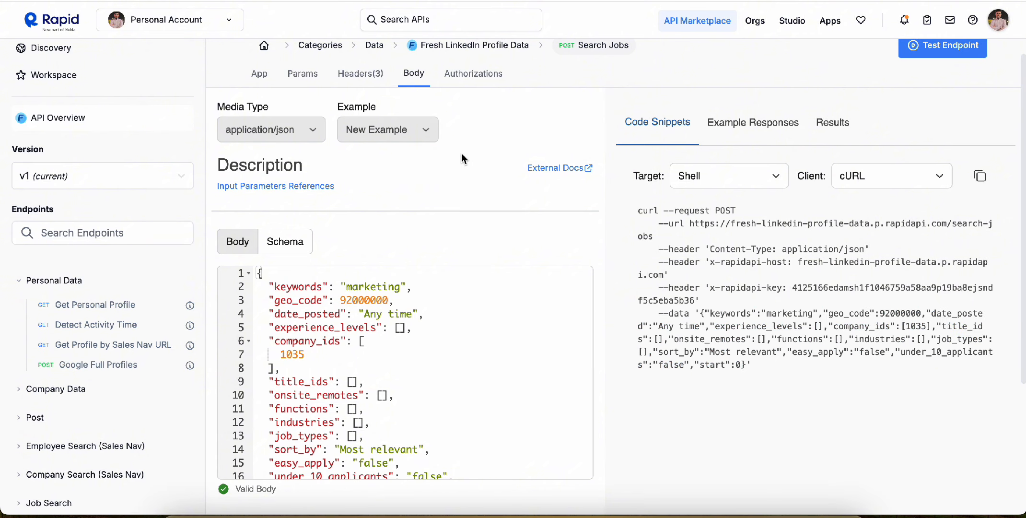
scroll(461, 154, up, 1)
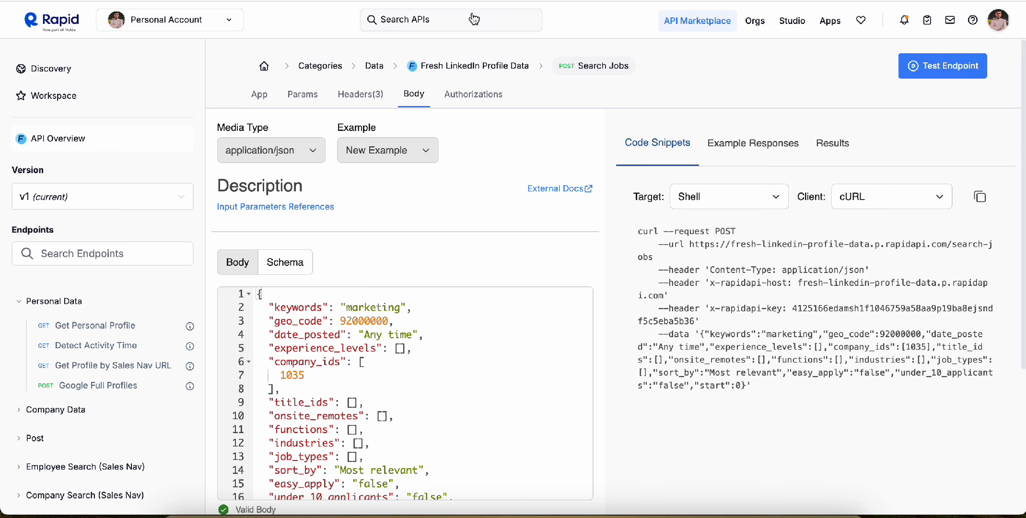
click(458, 20)
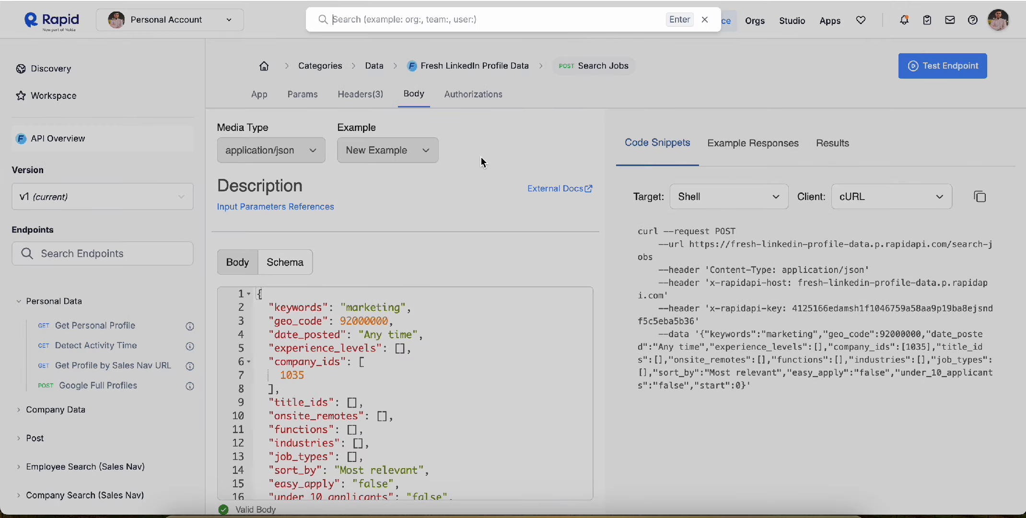
click(479, 157)
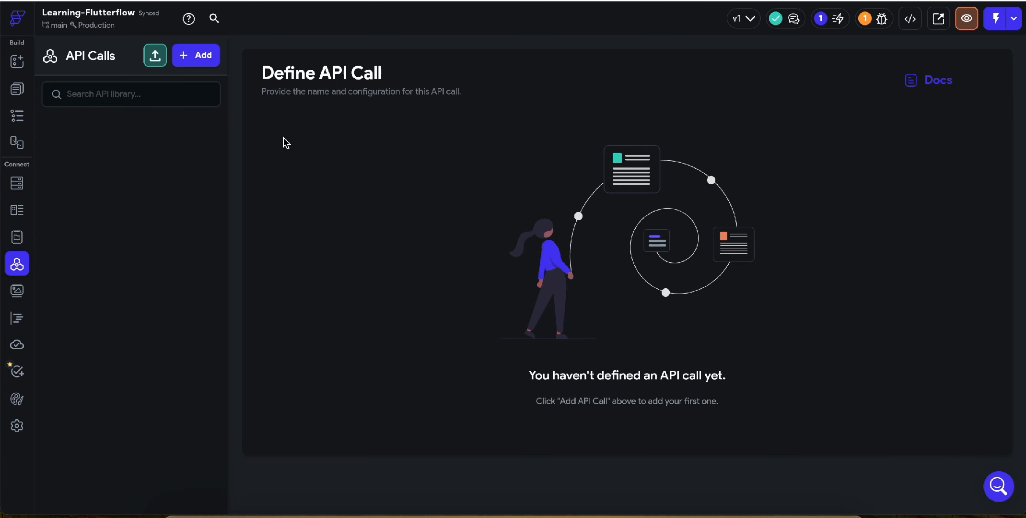
click(154, 62)
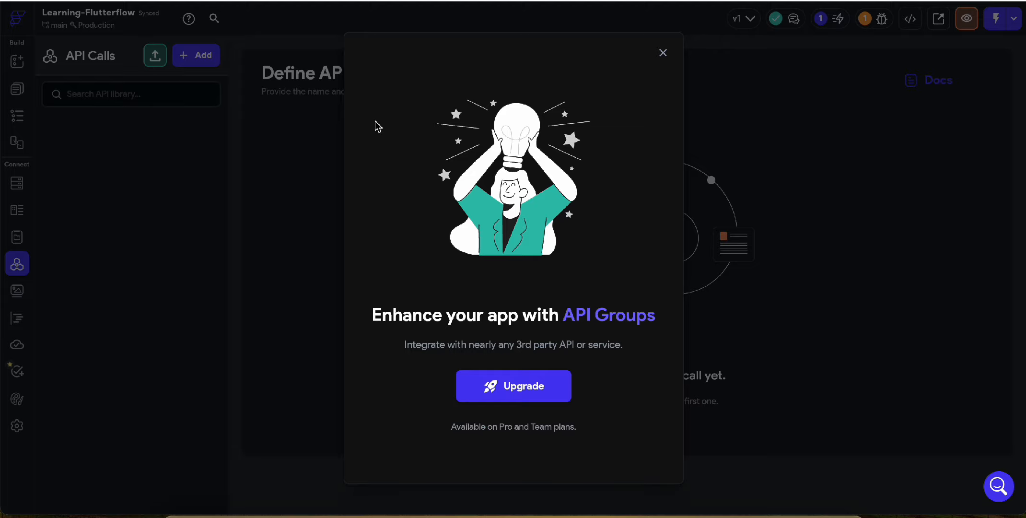
click(664, 53)
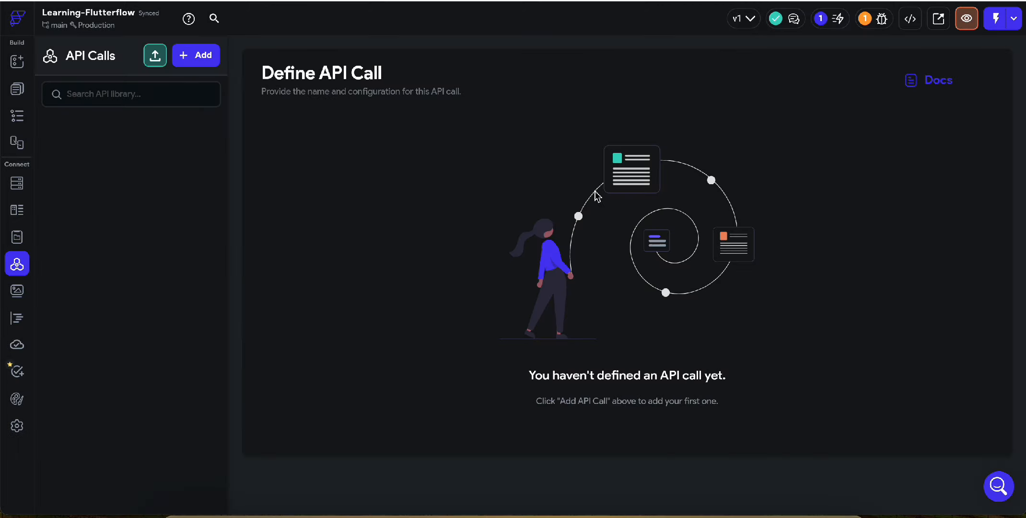
click(154, 63)
click(665, 54)
click(94, 97)
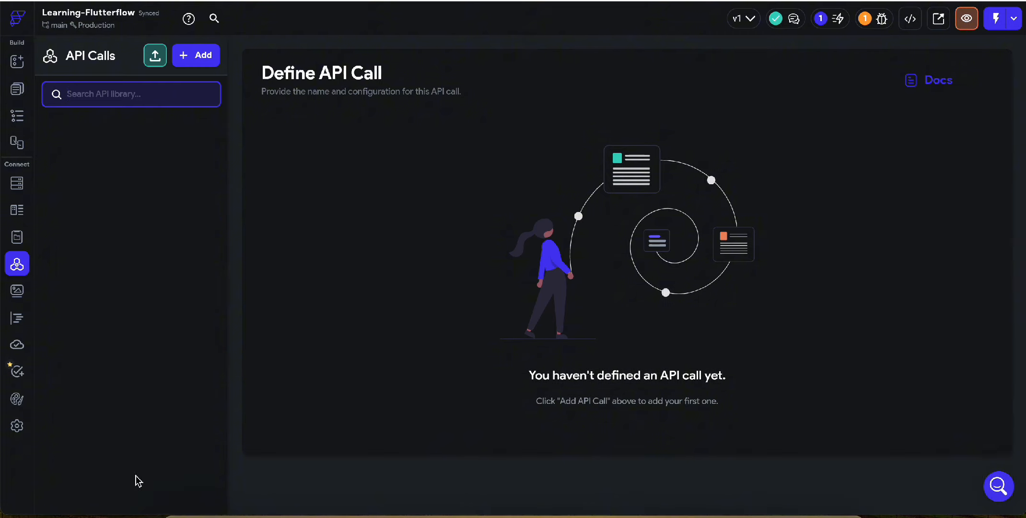
- Open the options for adding a new API definition to the project
click(201, 66)
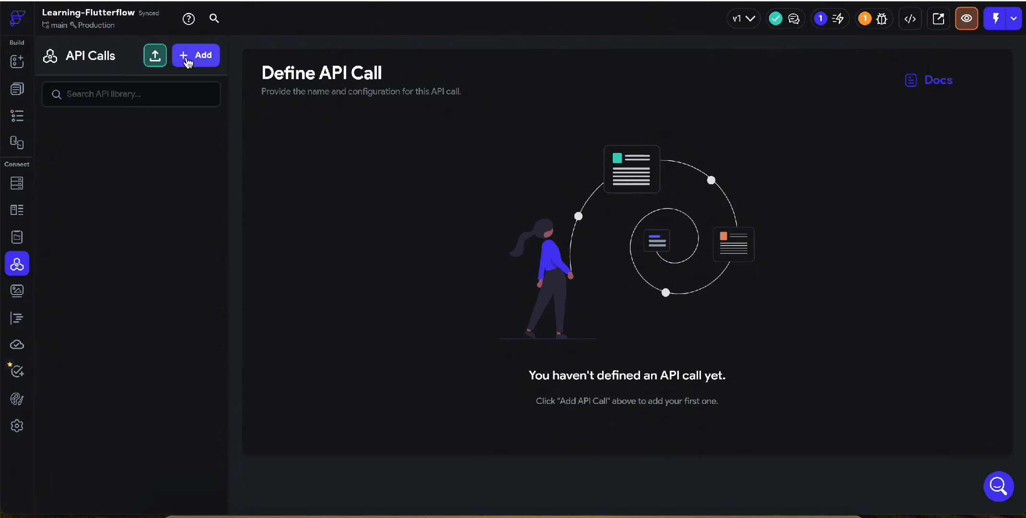
click(191, 58)
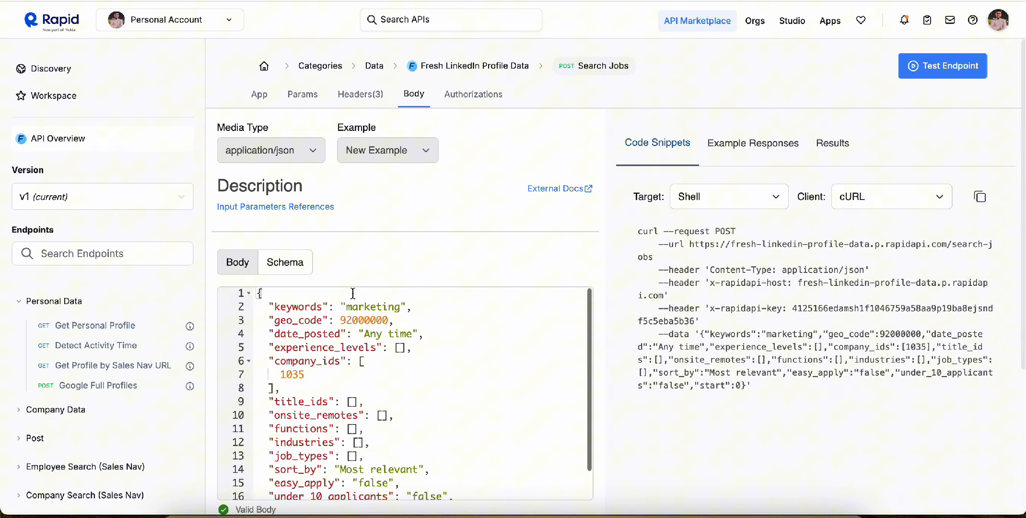
- Switch to RapidAPI and examine the Search Jobs request body and the list of available endpoints
scroll(387, 265, down, 1)
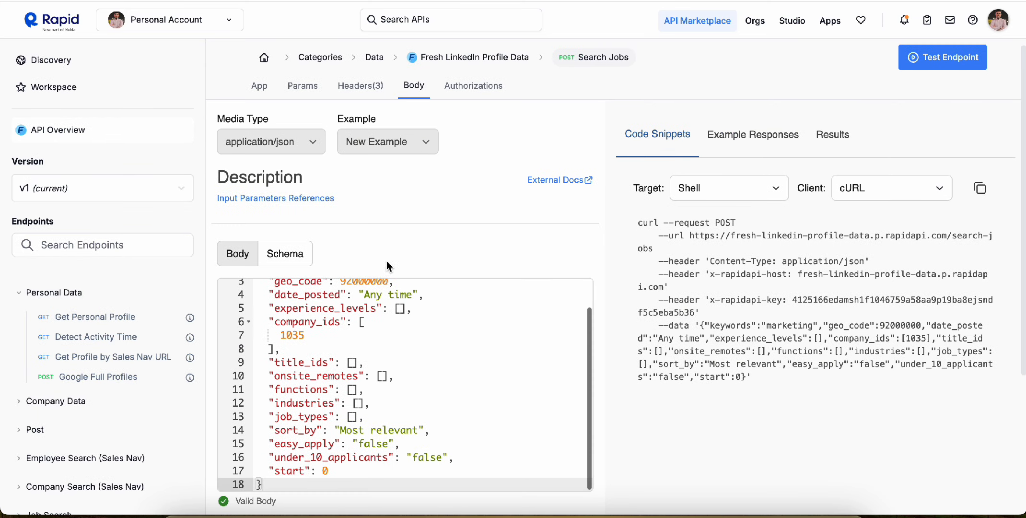
scroll(489, 225, down, 2)
scroll(489, 226, up, 4)
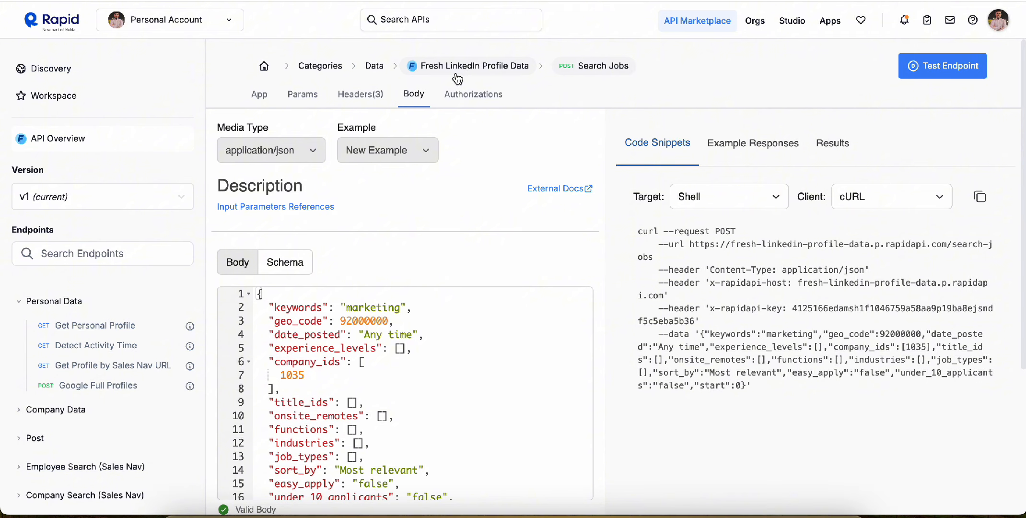
scroll(231, 286, down, 5)
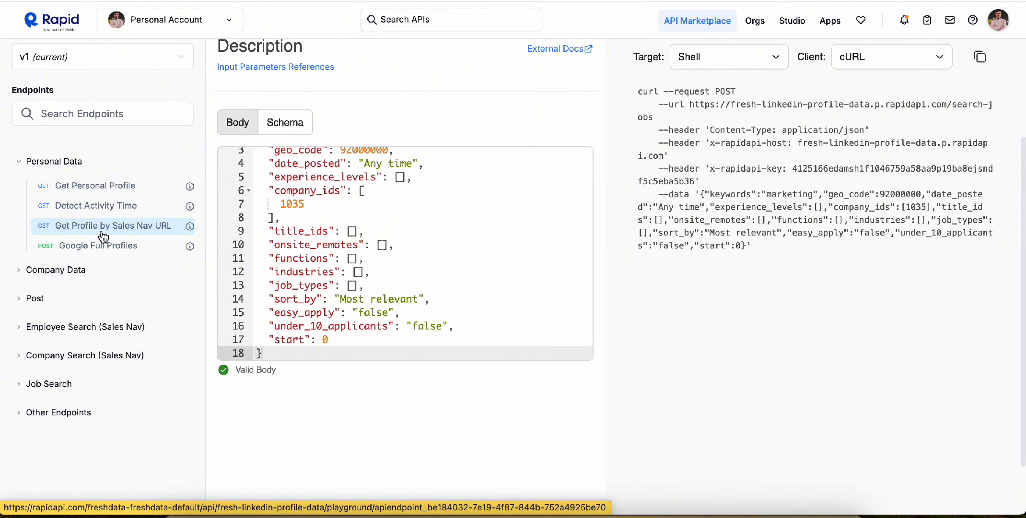
scroll(72, 173, up, 1)
scroll(72, 173, up, 2)
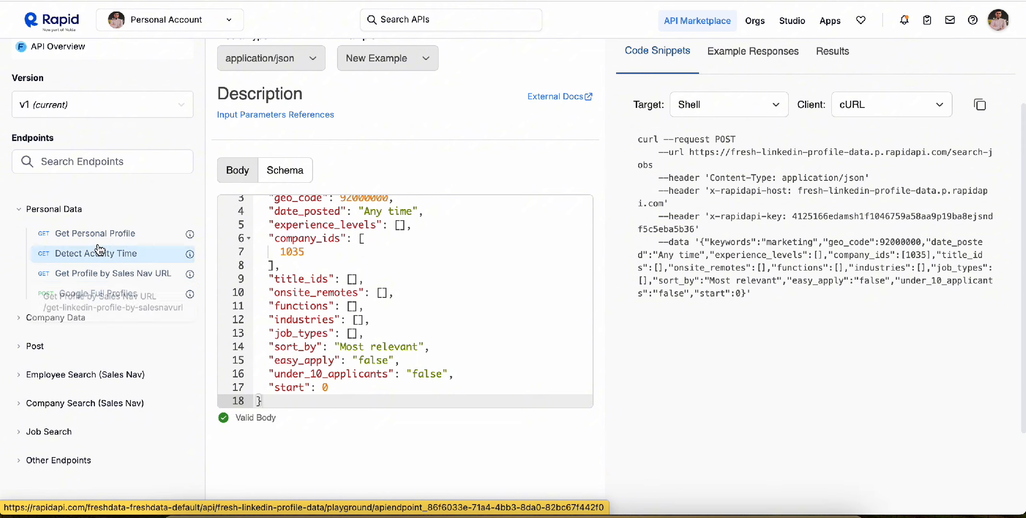
scroll(547, 272, up, 1)
scroll(547, 272, up, 5)
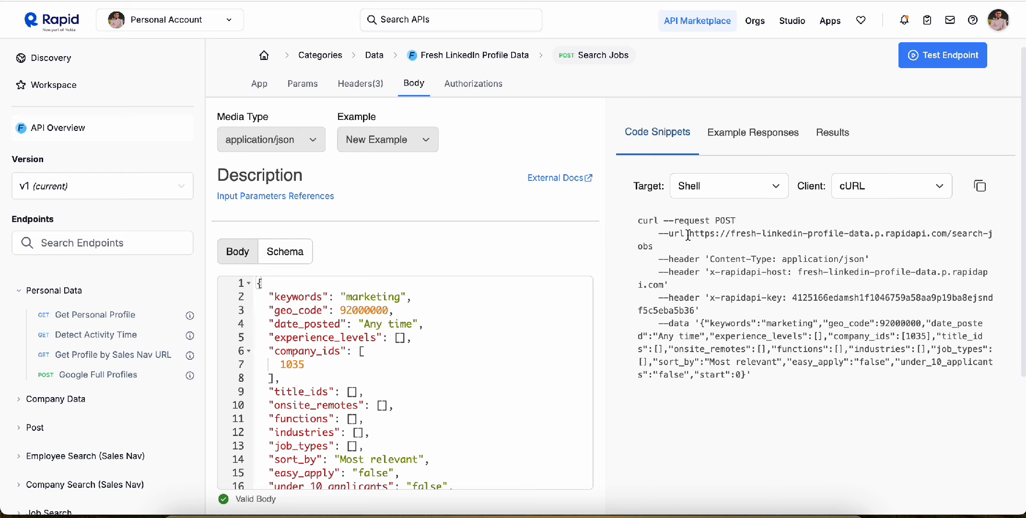
- Compare the base URL in the cURL snippets of the Search Jobs and Get Personal Profile endpoints
drag(689, 234, 946, 232)
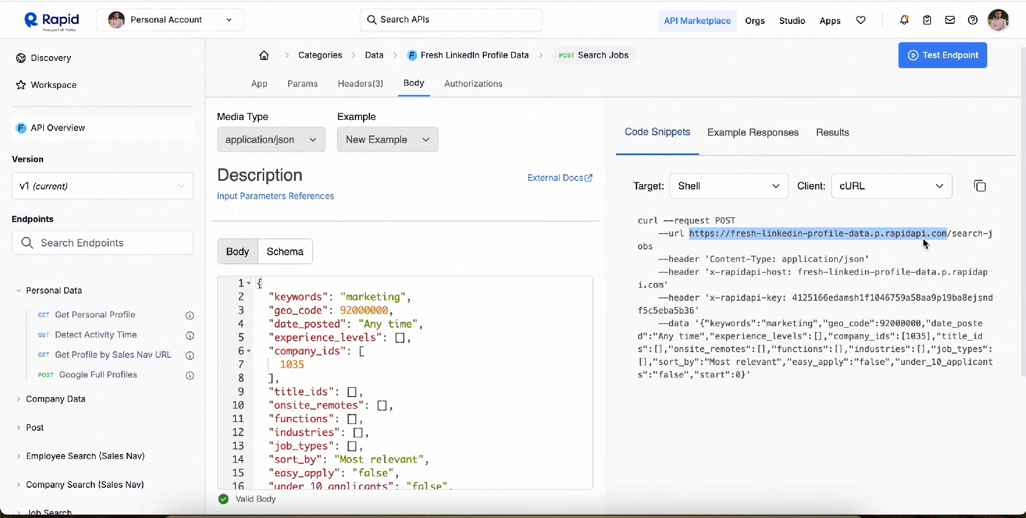
click(103, 317)
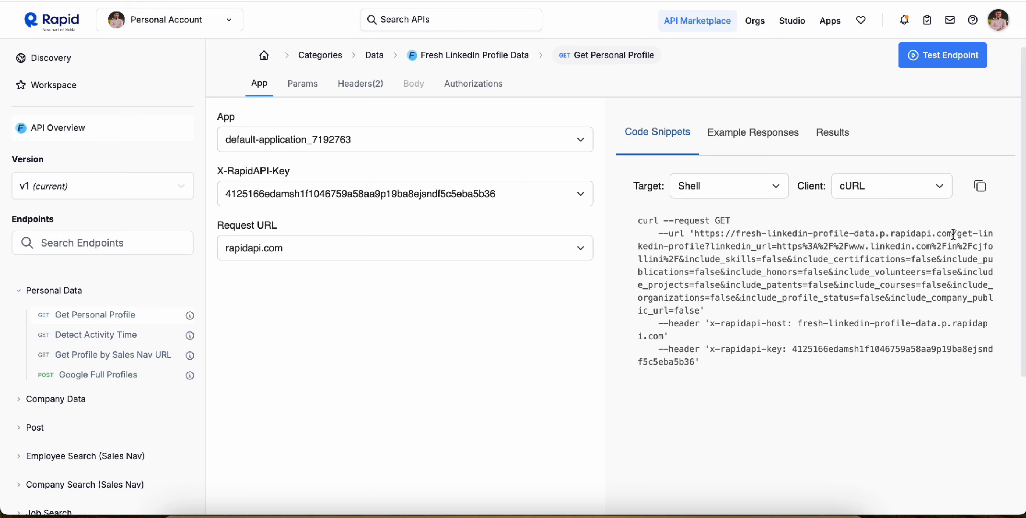
drag(953, 234, 693, 232)
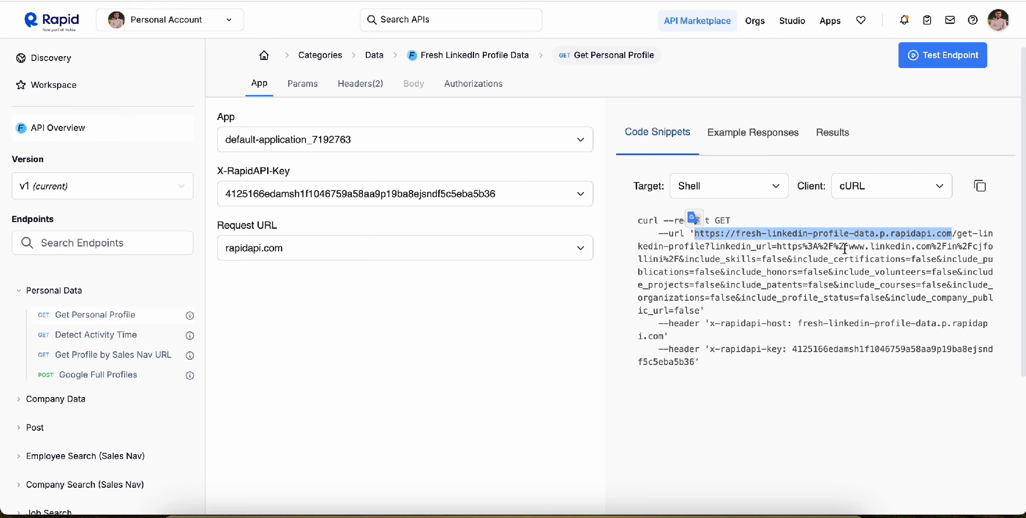
- Open the Detect Activity Time endpoint and examine the base URL and endpoint path in its cURL snippet
click(135, 342)
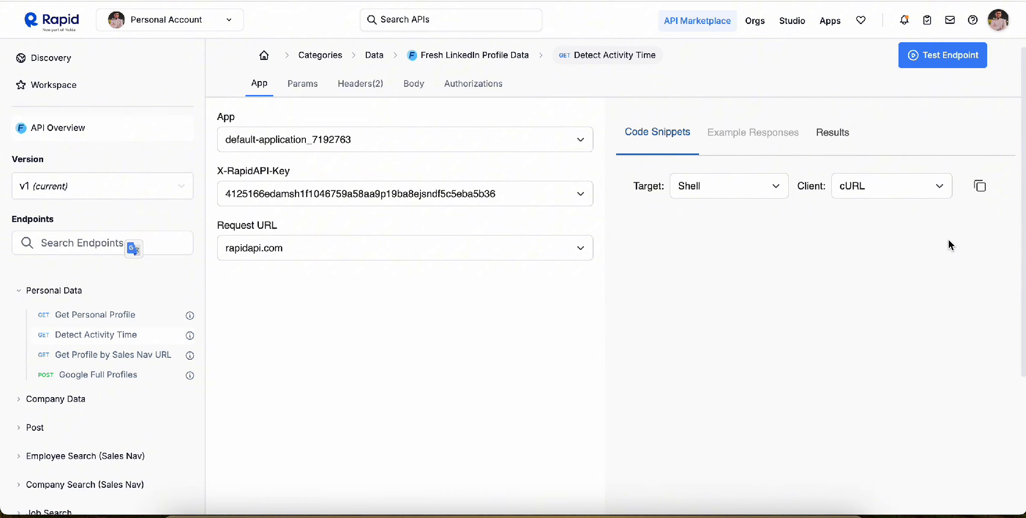
drag(952, 233, 692, 234)
click(954, 235)
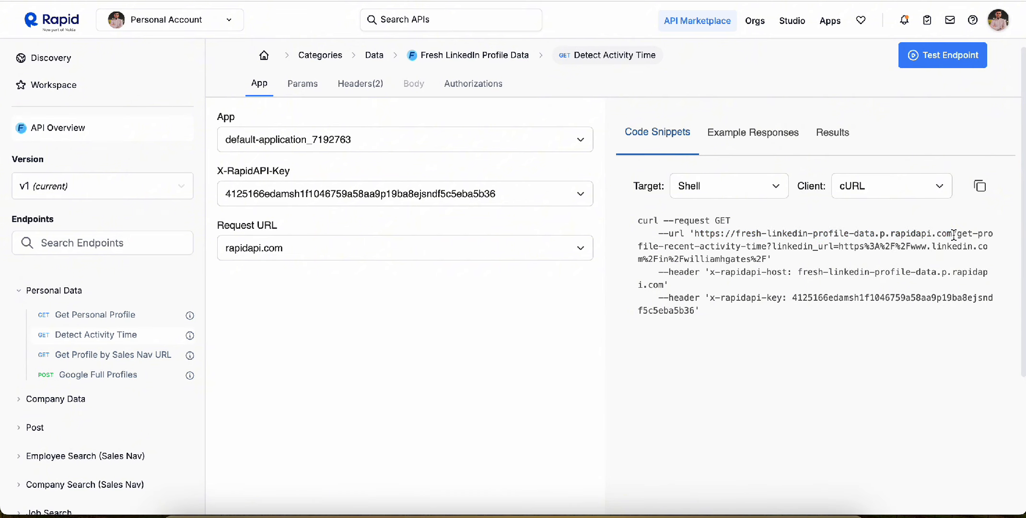
drag(954, 235, 954, 258)
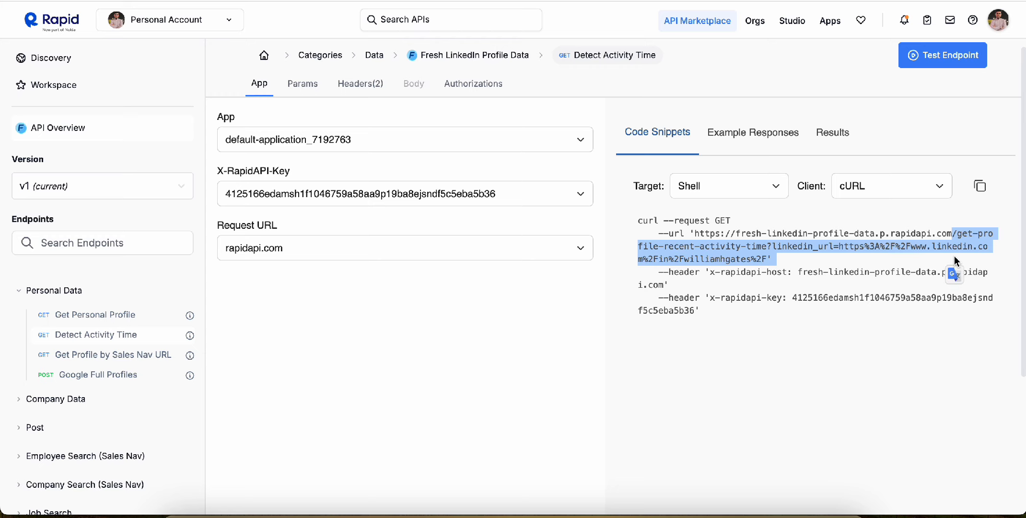
click(954, 259)
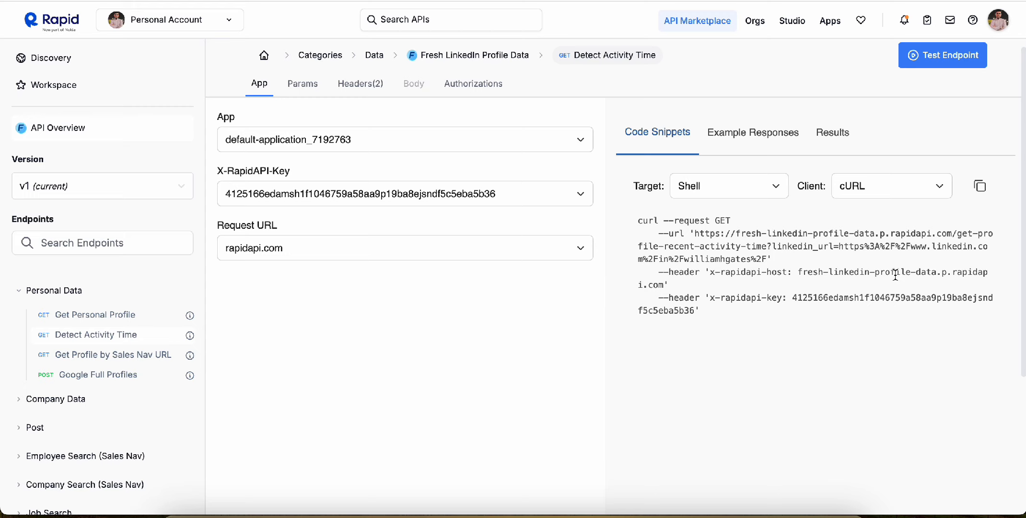
drag(957, 234, 692, 237)
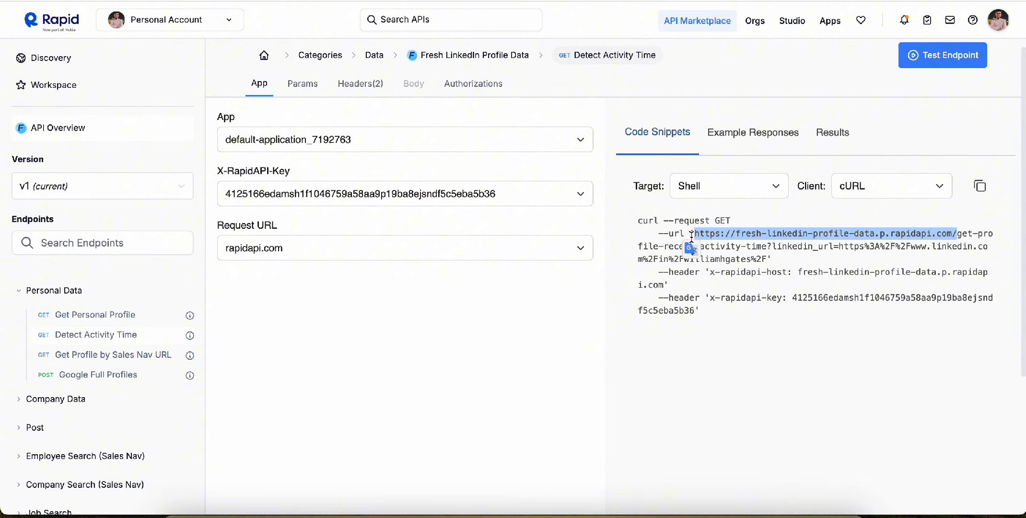
click(728, 232)
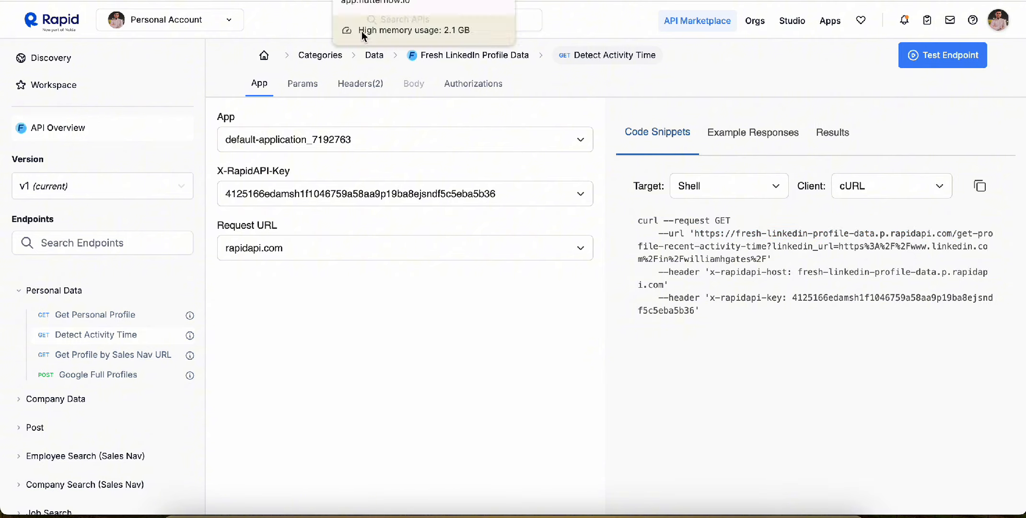
- Switch to FlutterFlow, create an API call and name it "Fresh LinkedIn Profile Data", copying the API's name from RapidAPI
click(15, 1)
click(15, 1)
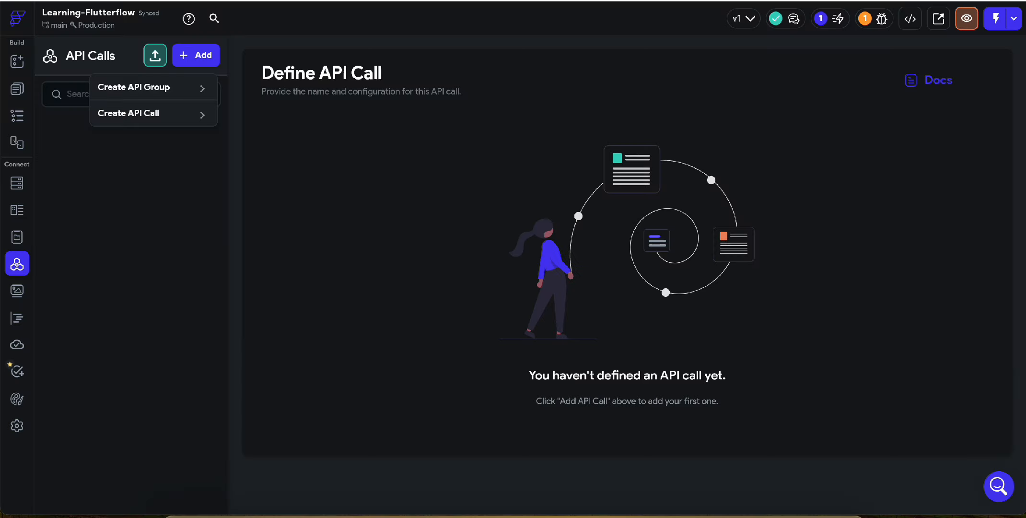
click(164, 120)
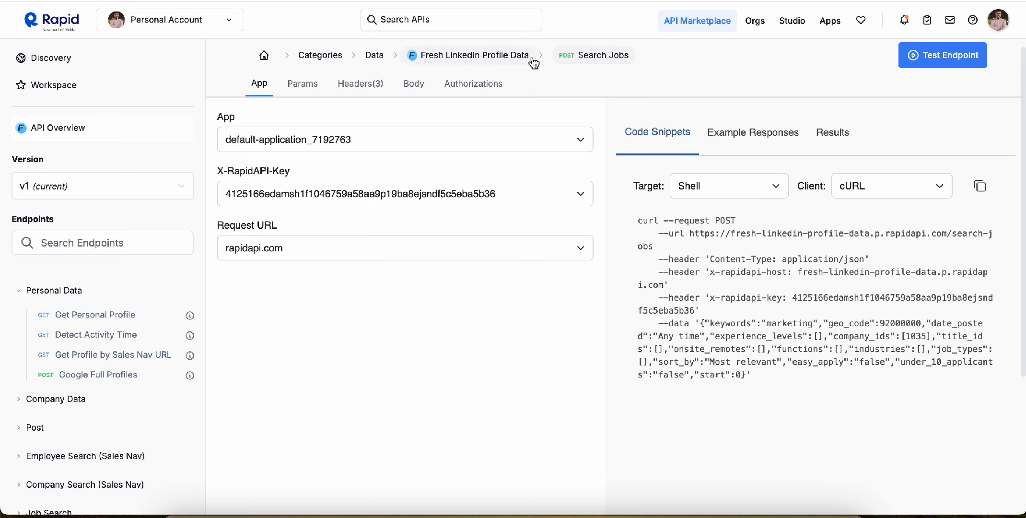
drag(533, 63, 424, 65)
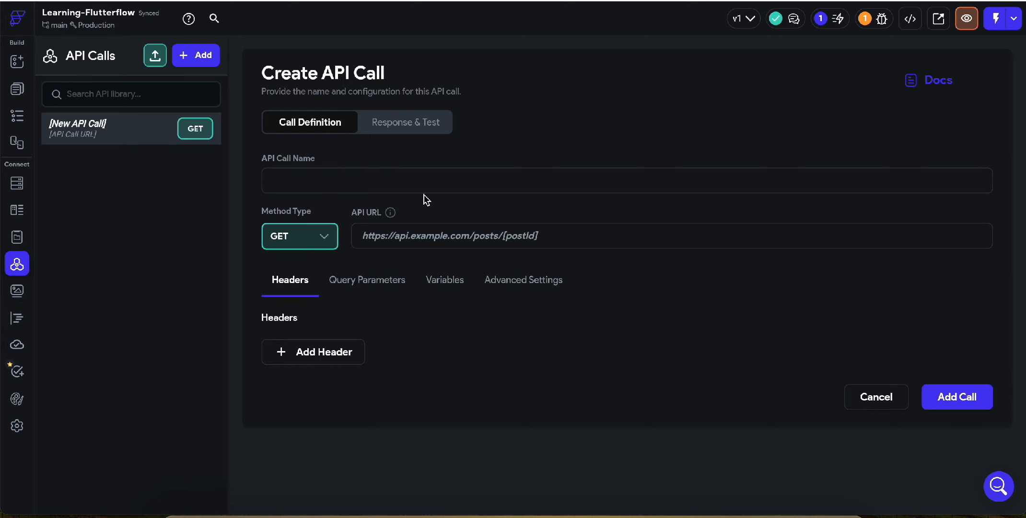
text(Fresh LinkedIn Profile Data)
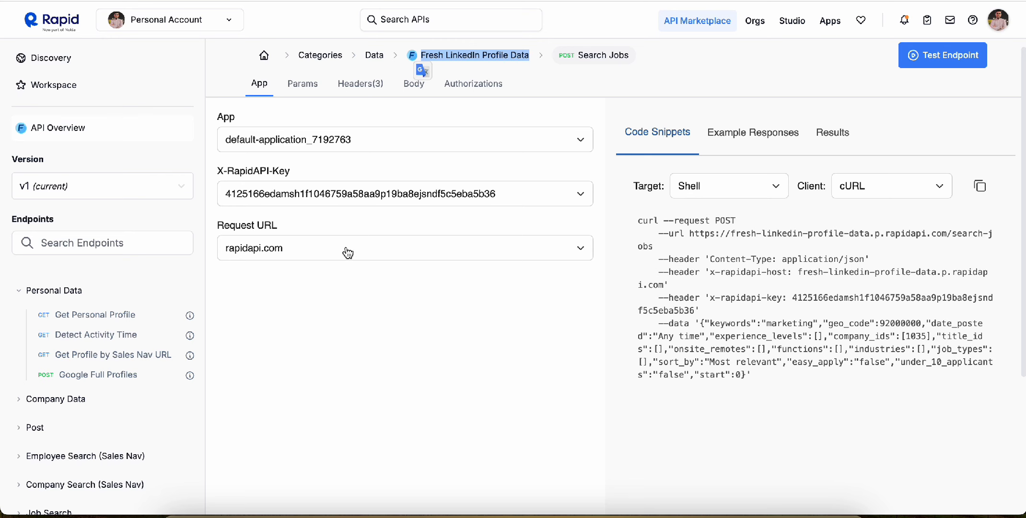
- Check the request method in RapidAPI's Search Jobs cURL snippet and set the FlutterFlow call's method type to POST
scroll(378, 151, up, 1)
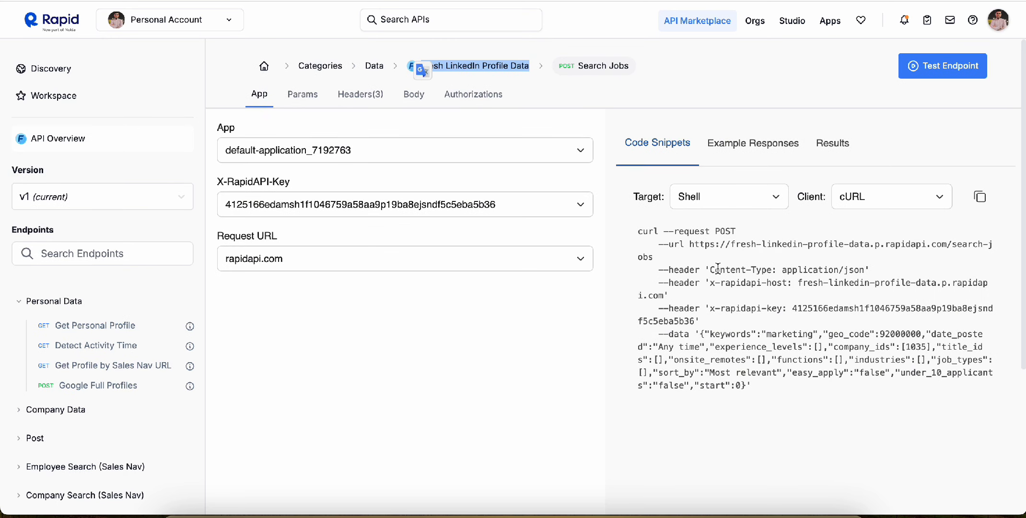
drag(637, 231, 842, 418)
click(842, 417)
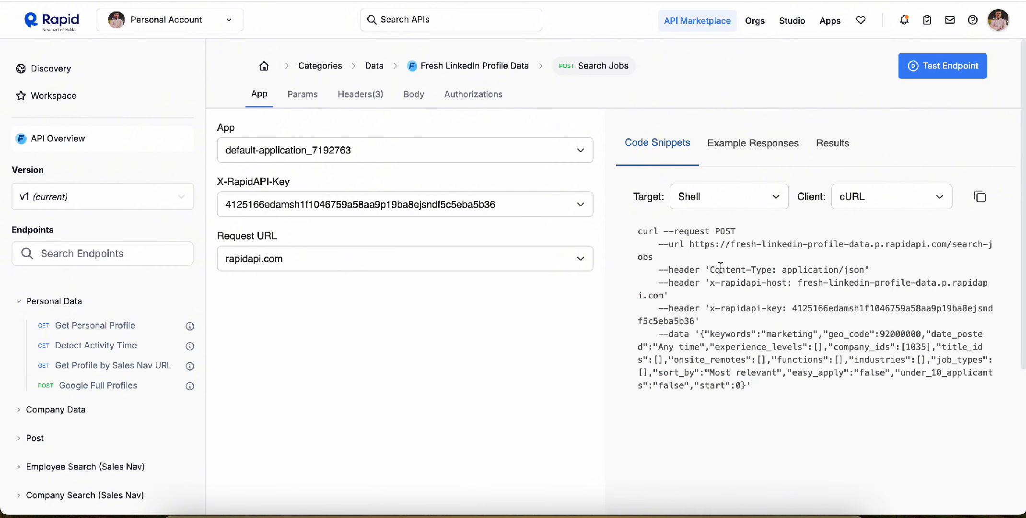
drag(715, 231, 739, 231)
click(740, 231)
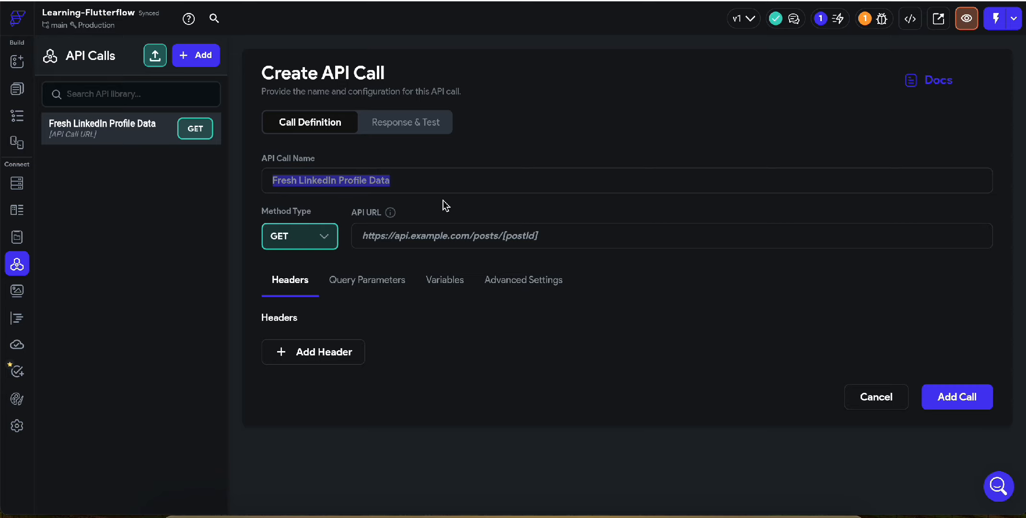
click(303, 239)
click(308, 292)
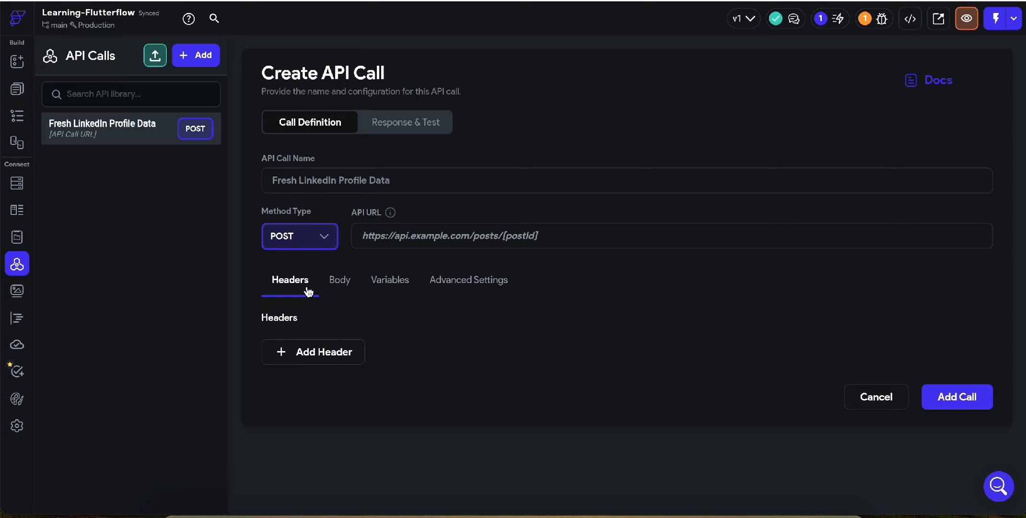
click(369, 233)
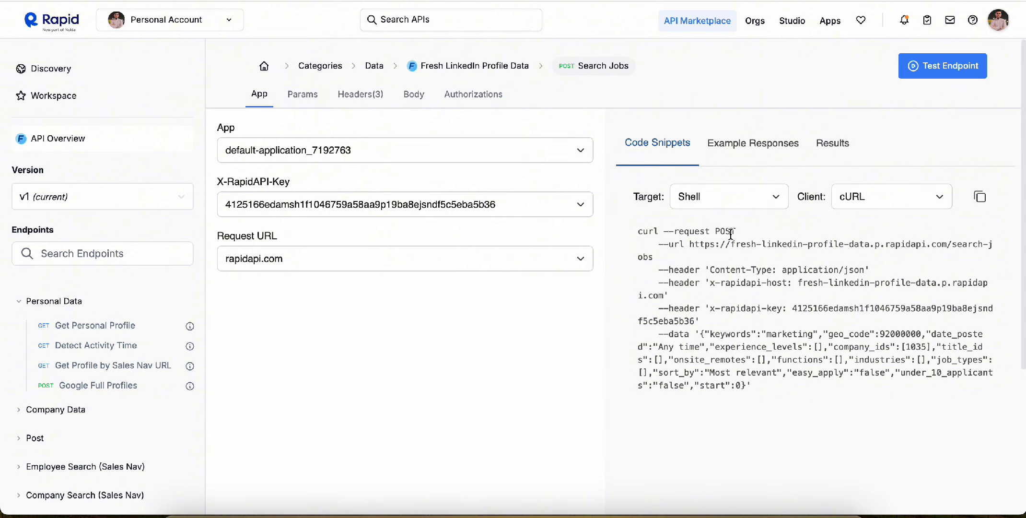
drag(689, 245, 668, 244)
click(490, 1)
text(https://fresh-linkedin-profile-data.p.rapidapi.com/search-jobs)
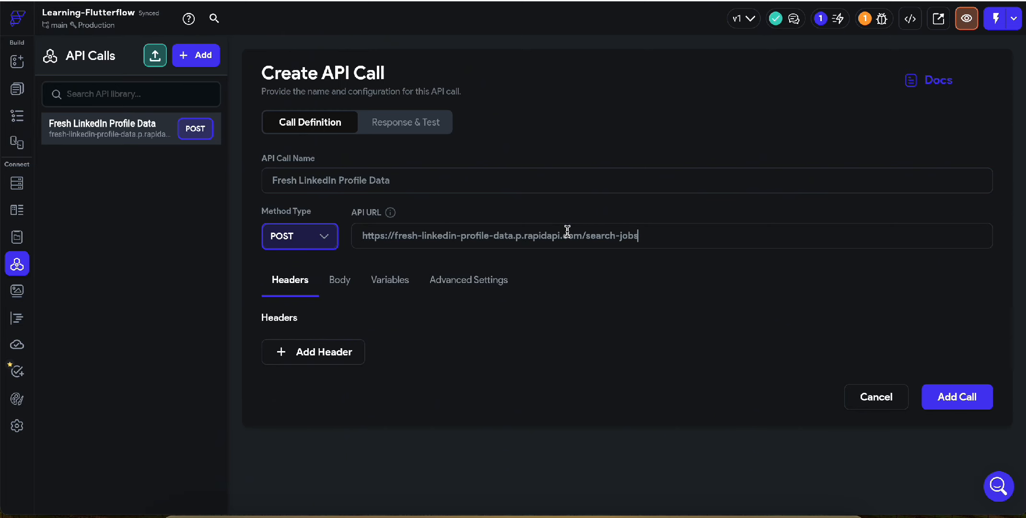
click(327, 1)
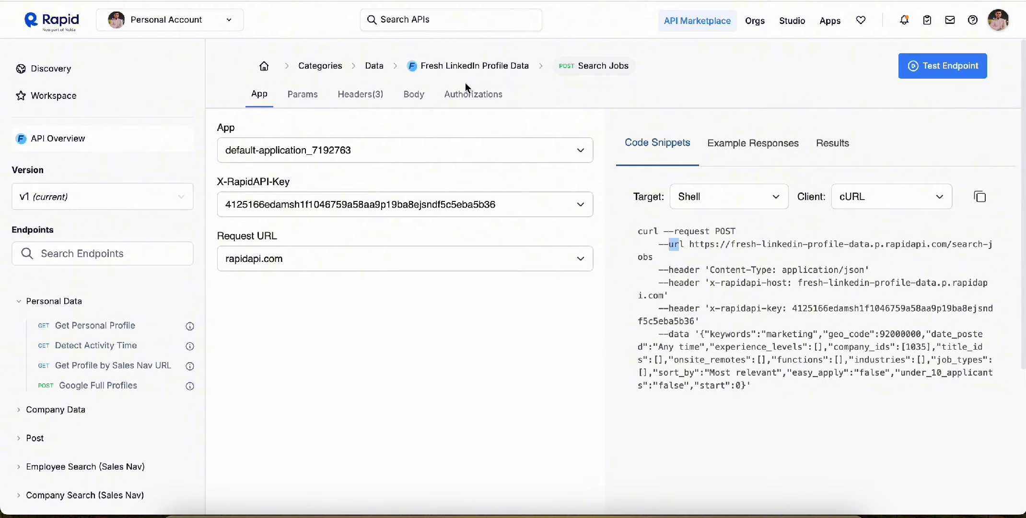
click(230, 1)
click(434, 222)
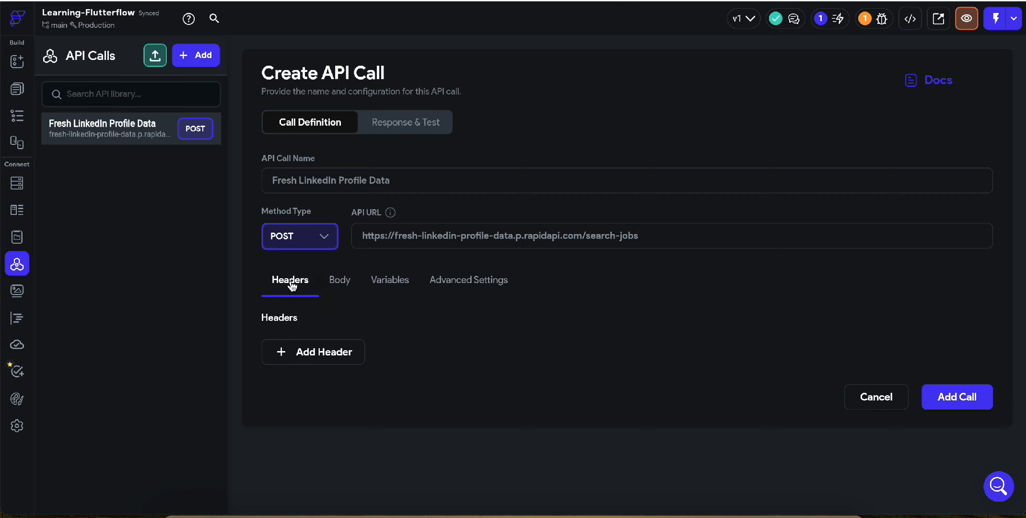
- Review the call's body settings and the available request method types, keeping POST selected
click(357, 286)
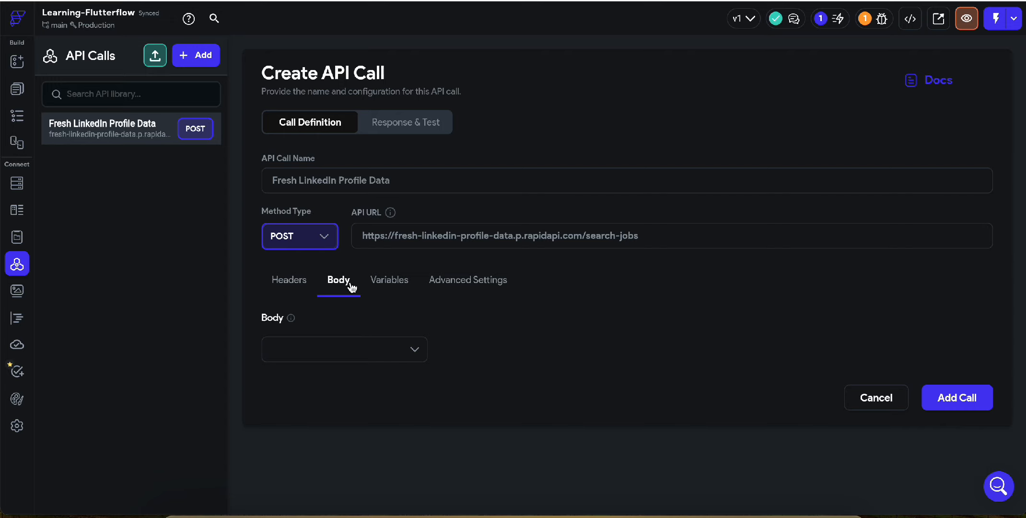
click(271, 236)
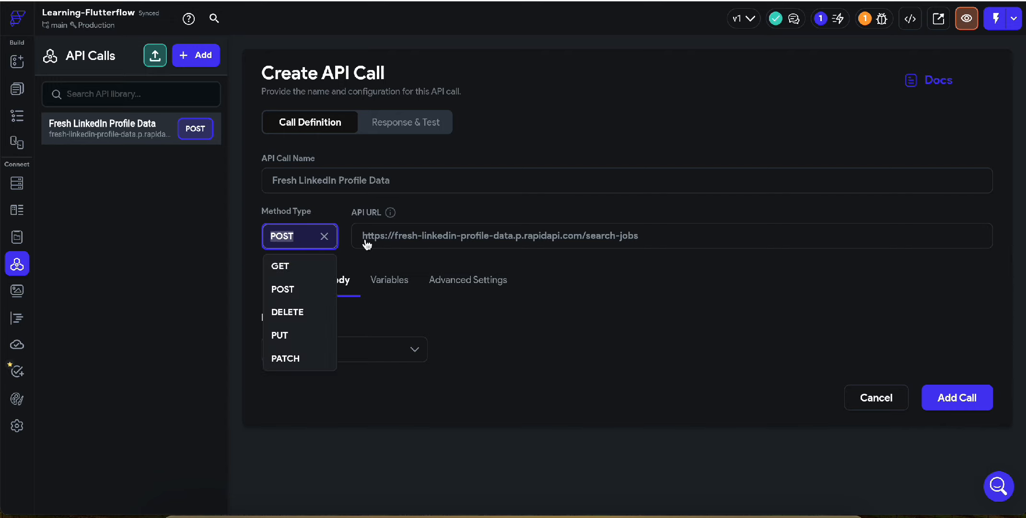
click(581, 332)
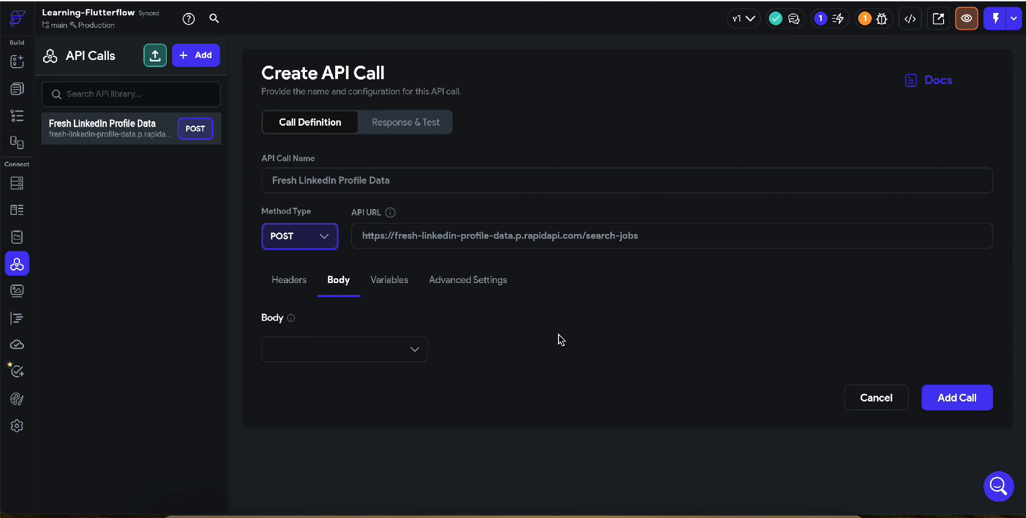
click(310, 243)
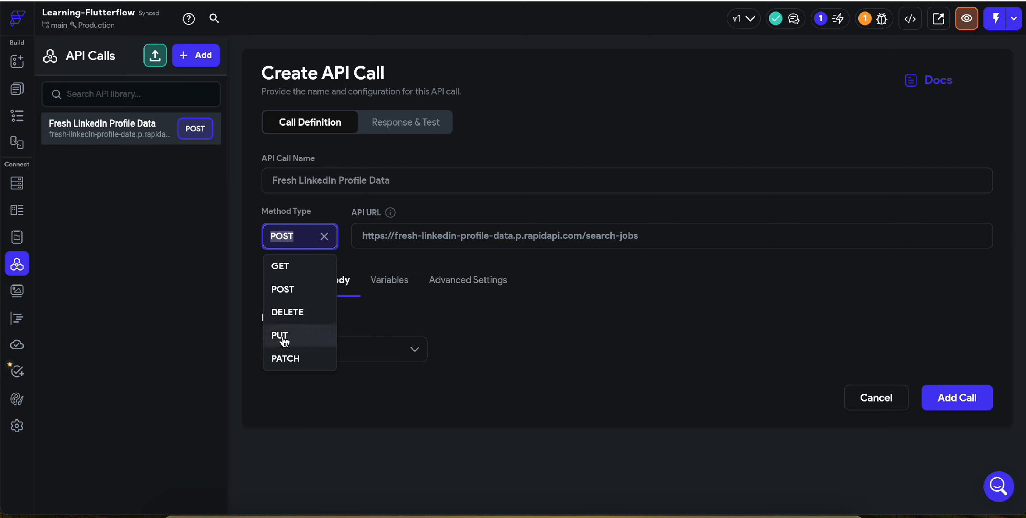
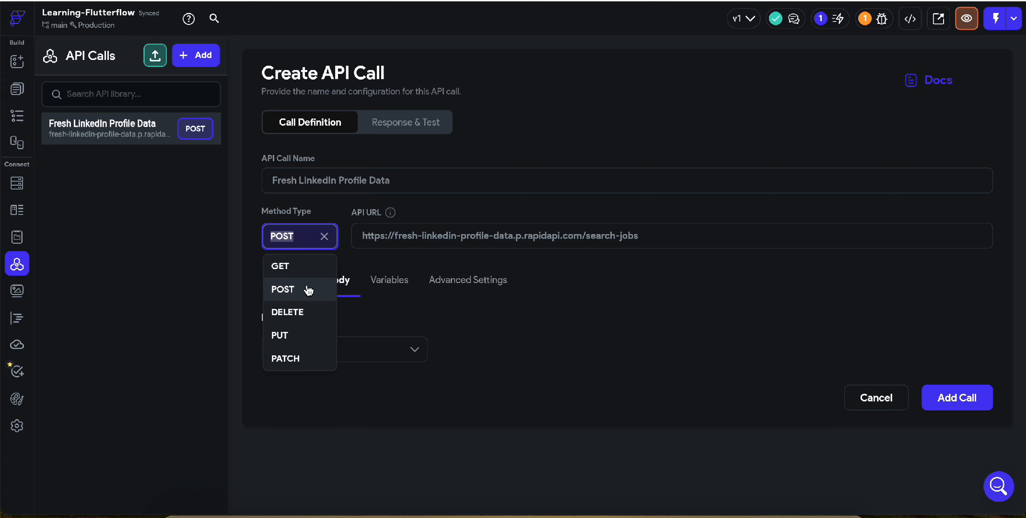
click(532, 336)
- Copy the content type header from RapidAPI's Search Jobs cURL snippet and add "Content-Type: application/json" as a header of the FlutterFlow call
click(276, 281)
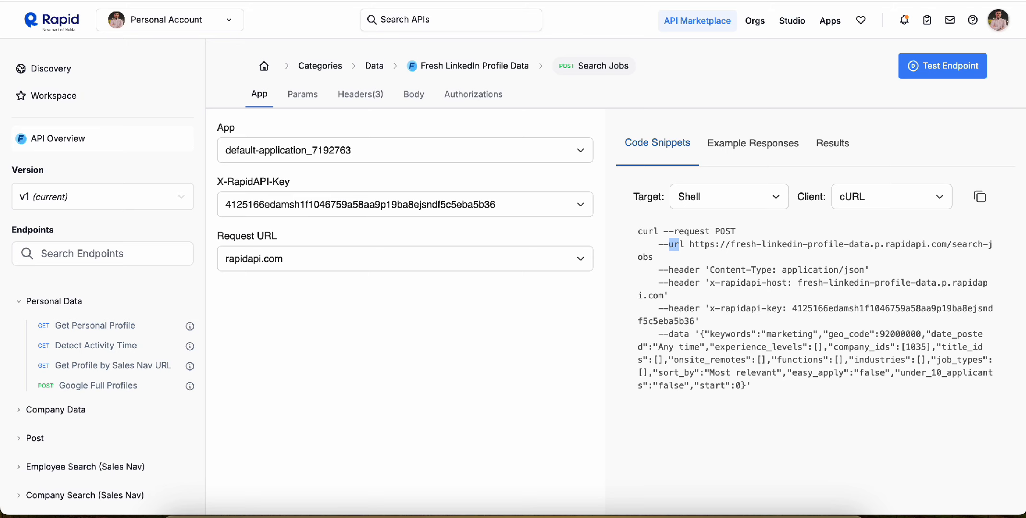
drag(665, 270, 699, 308)
drag(865, 270, 710, 272)
key(super+c)
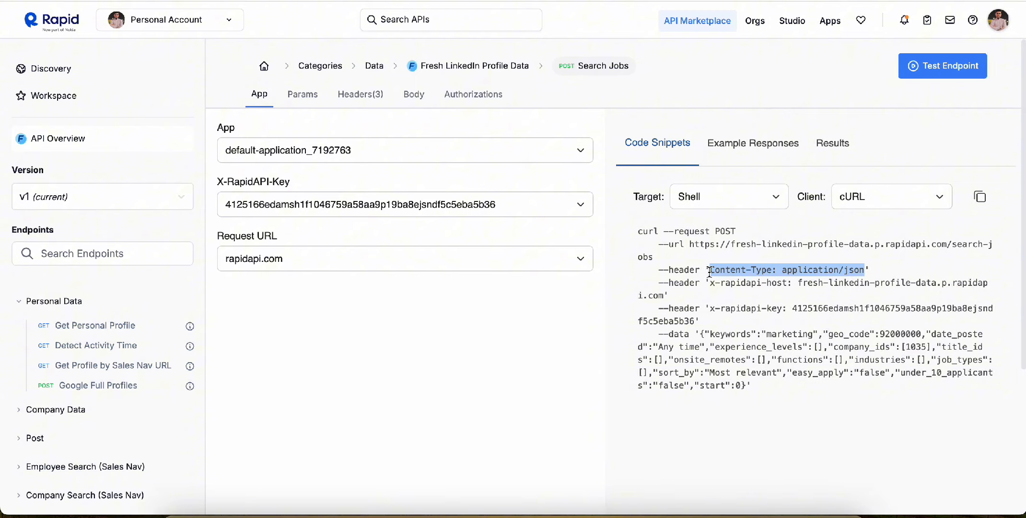
key(super+Tab)
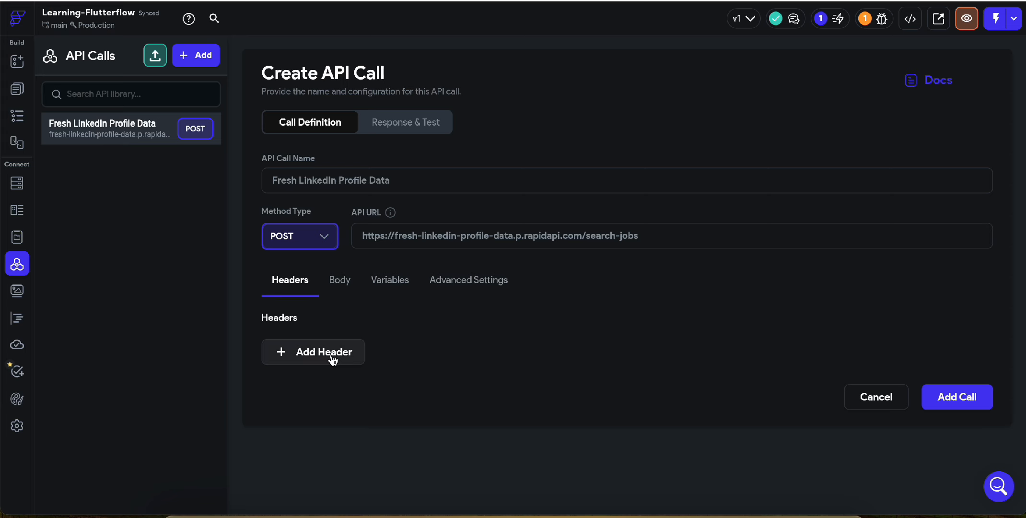
click(332, 357)
key(super+v)
- Add two more headers and fill the second with "x-rapidapi-host: fresh-linkedin-profile-data.p.rapidapi.com", copied from the RapidAPI snippet
click(328, 392)
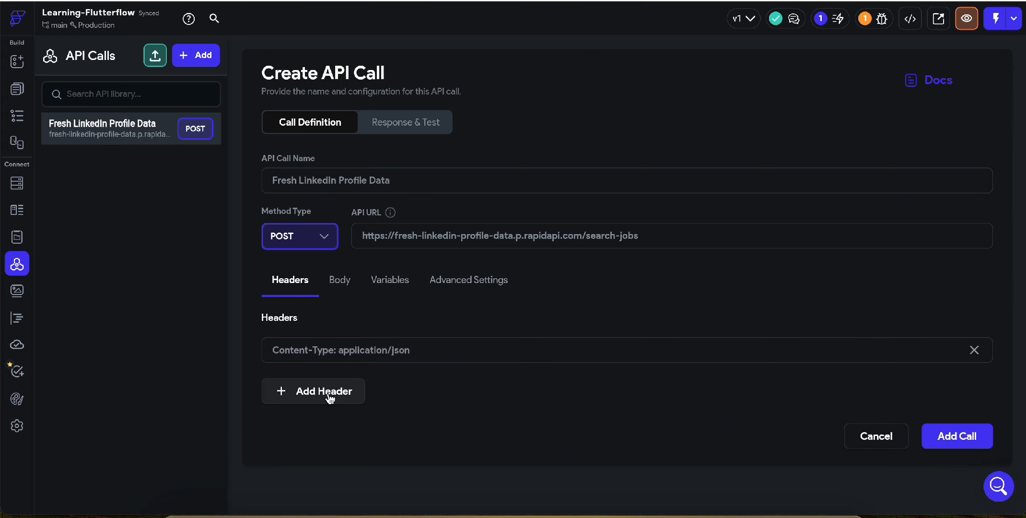
click(316, 419)
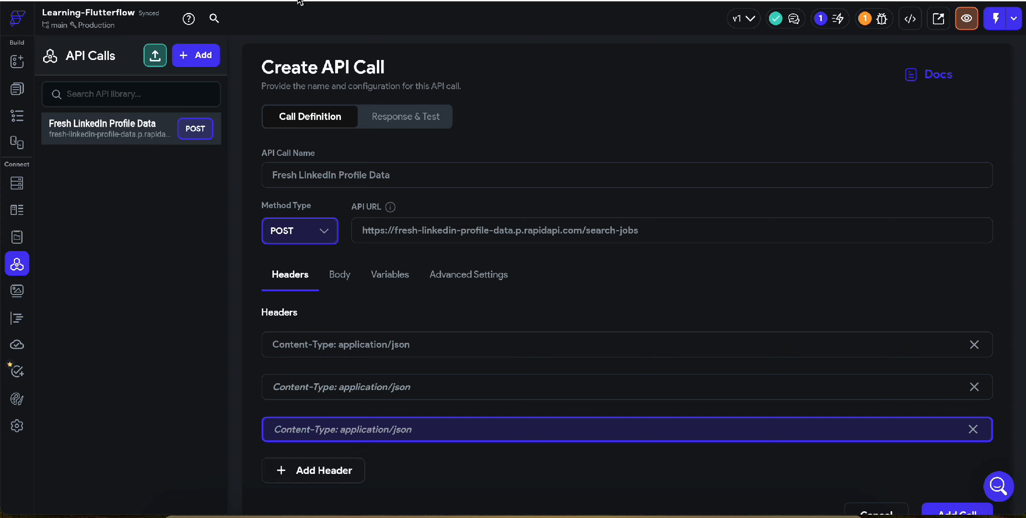
key(super+Tab)
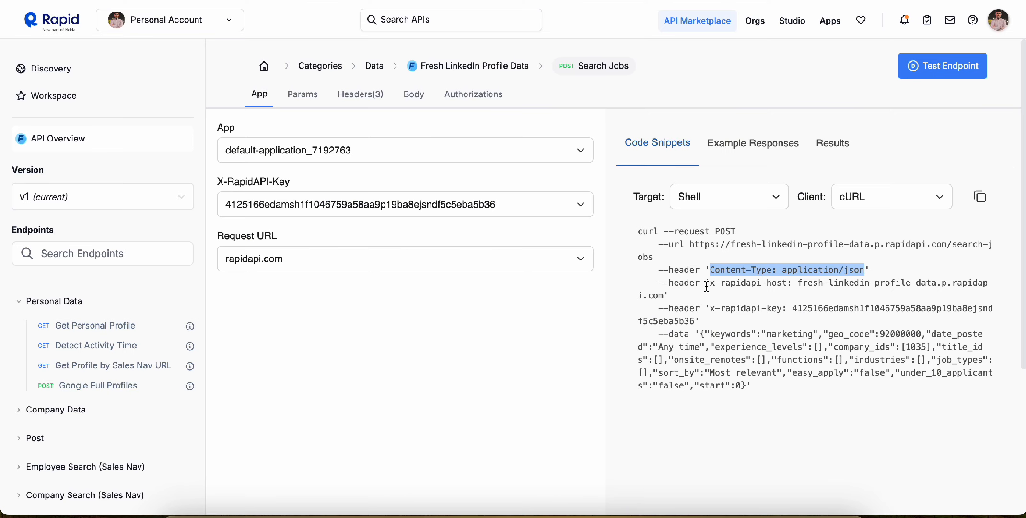
drag(708, 283, 666, 295)
key(super+c)
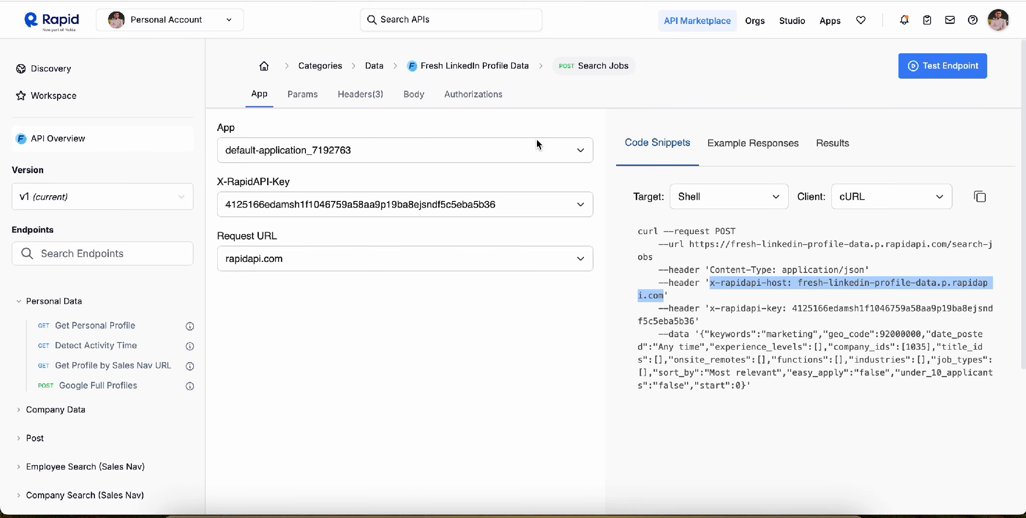
key(super+Tab)
click(330, 381)
key(super+v)
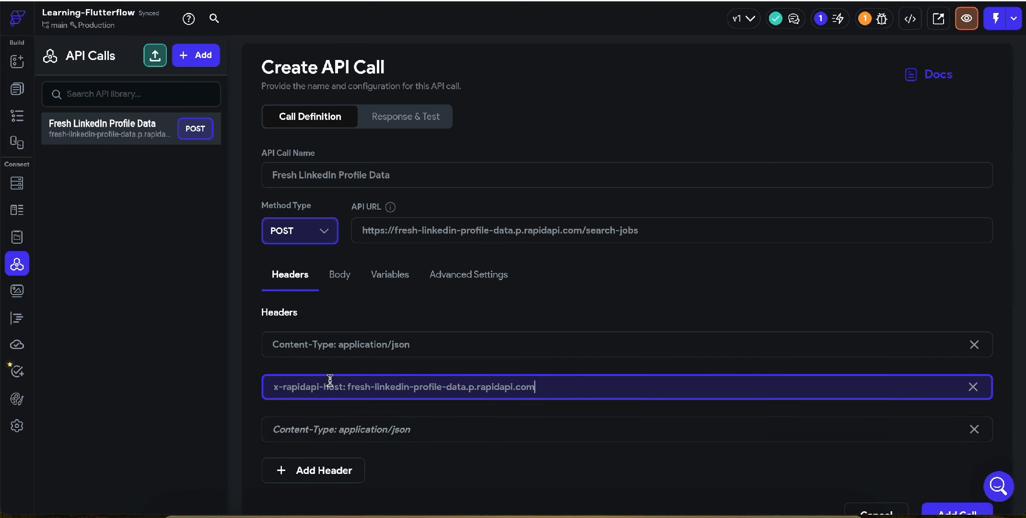
- Copy the x-rapidapi-key header with its API key from the RapidAPI snippet into the call's third header
key(super+Tab)
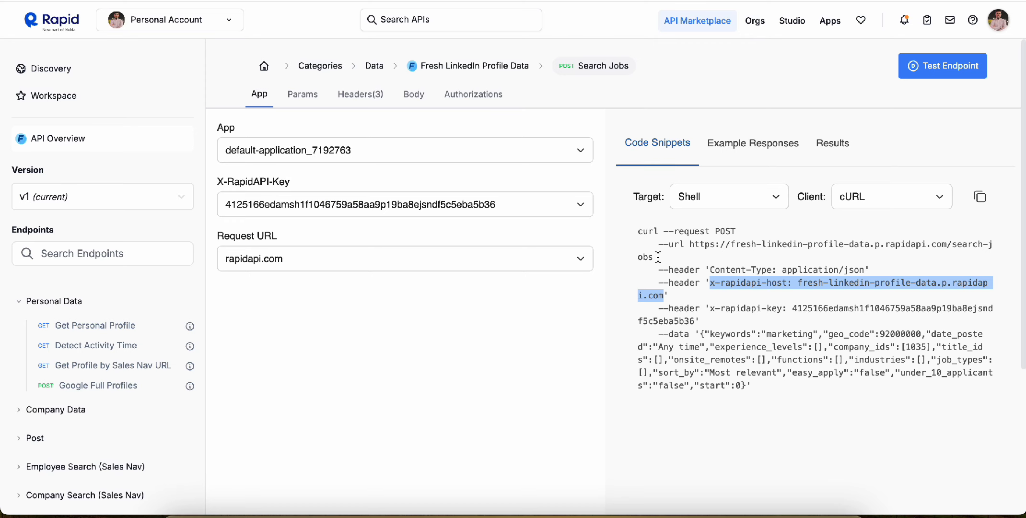
click(670, 311)
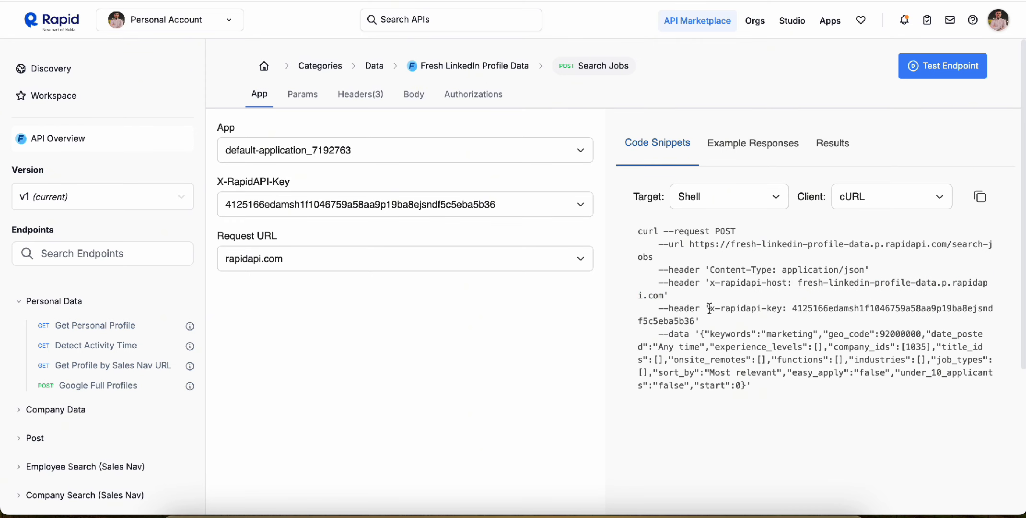
drag(710, 308, 695, 320)
key(ctrl+c)
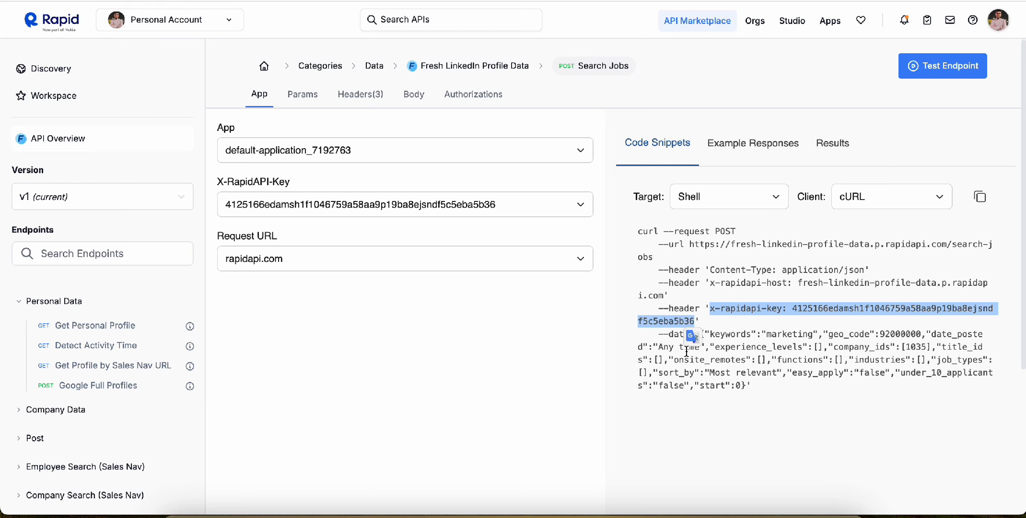
key(ctrl+Tab)
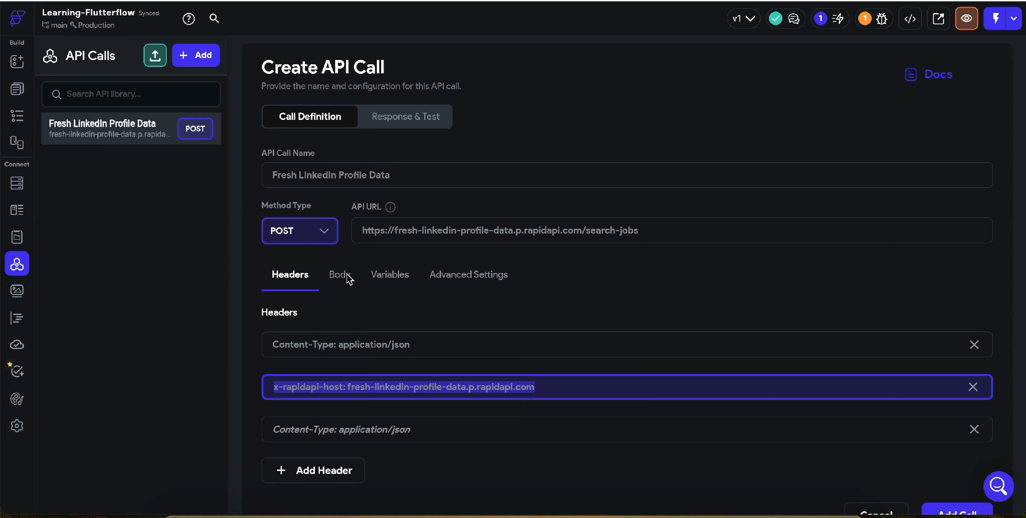
click(328, 420)
key(ctrl+v)
scroll(328, 420, down, 1)
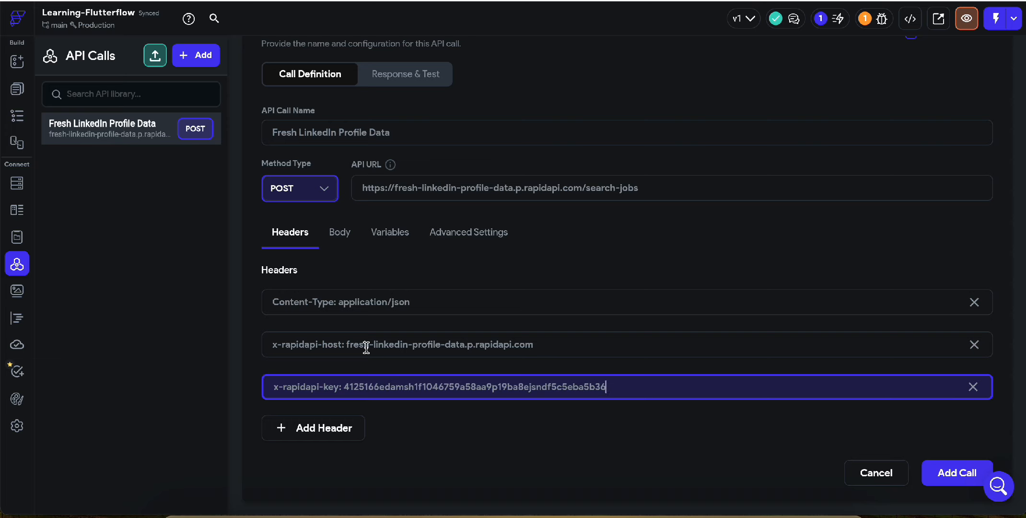
- Set the API call's body type to JSON
click(341, 234)
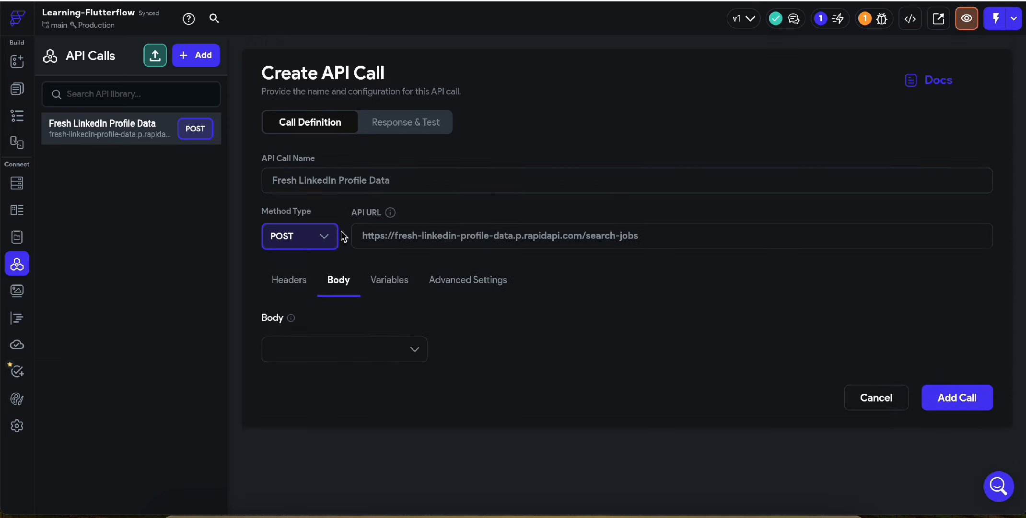
click(322, 349)
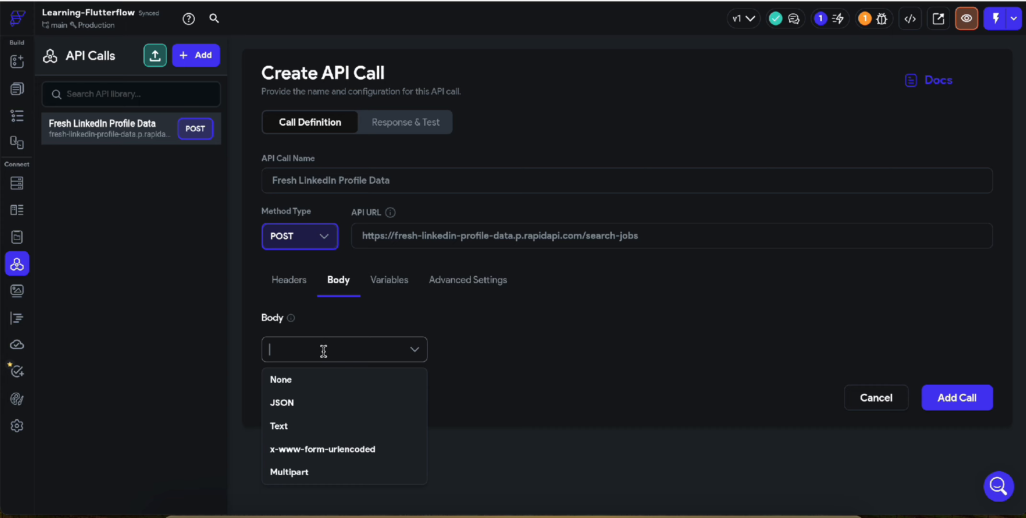
click(309, 408)
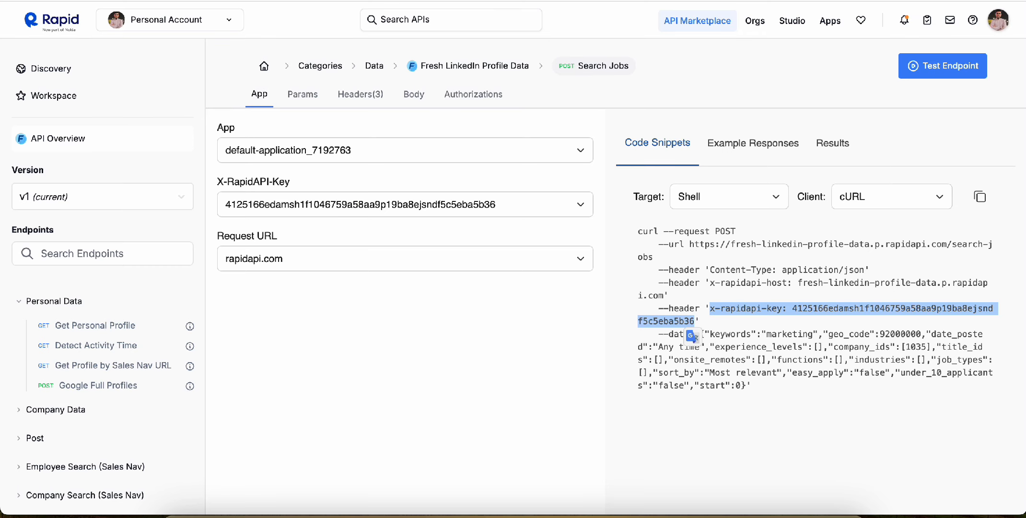
- Replace the default JSON body with the data payload copied from RapidAPI's Search Jobs cURL snippet and format it
click(738, 375)
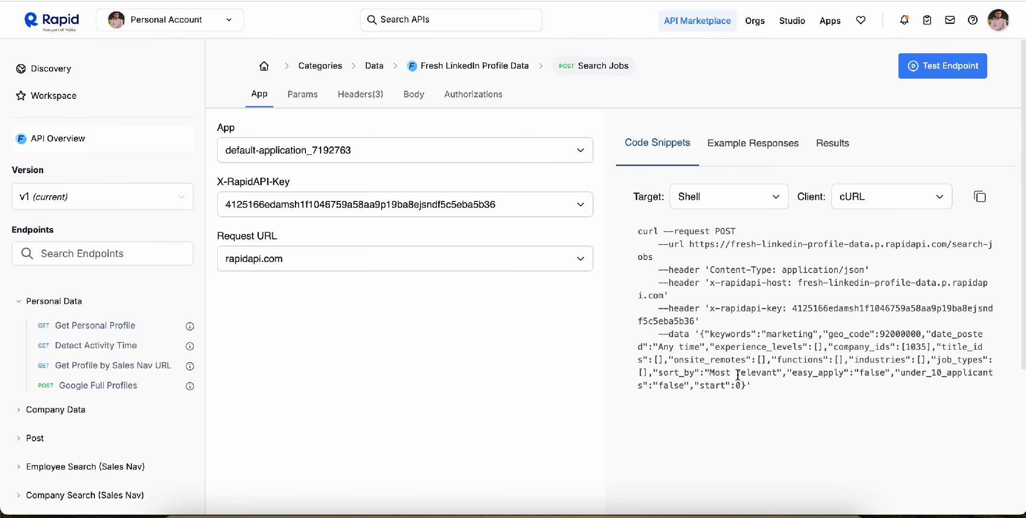
drag(669, 337, 744, 385)
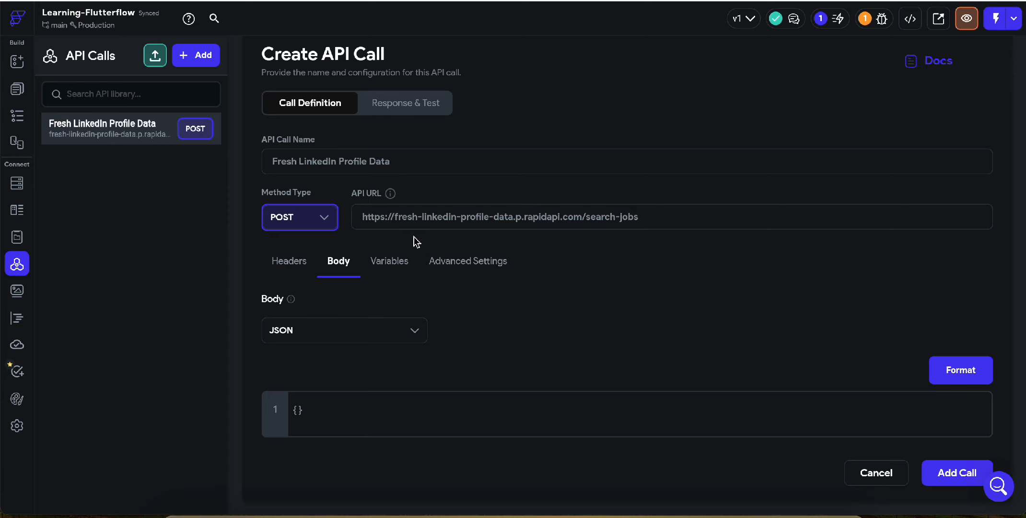
click(278, 411)
key(BackSpace)
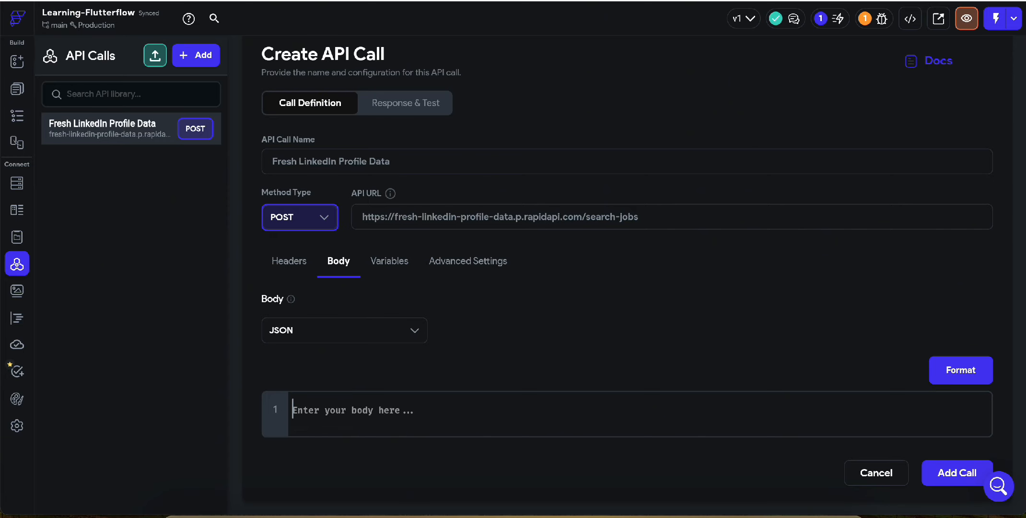
key(ctrl+v)
click(981, 382)
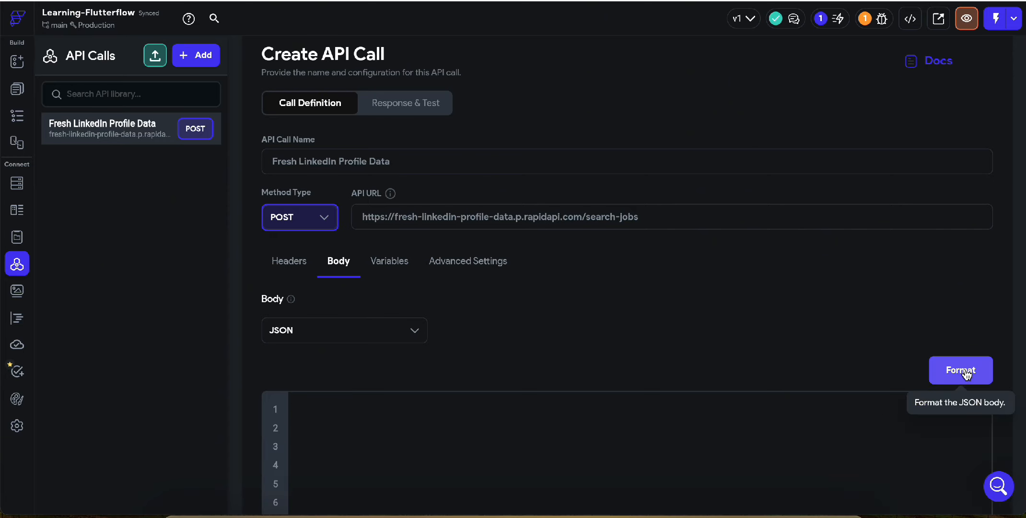
scroll(727, 353, down, 5)
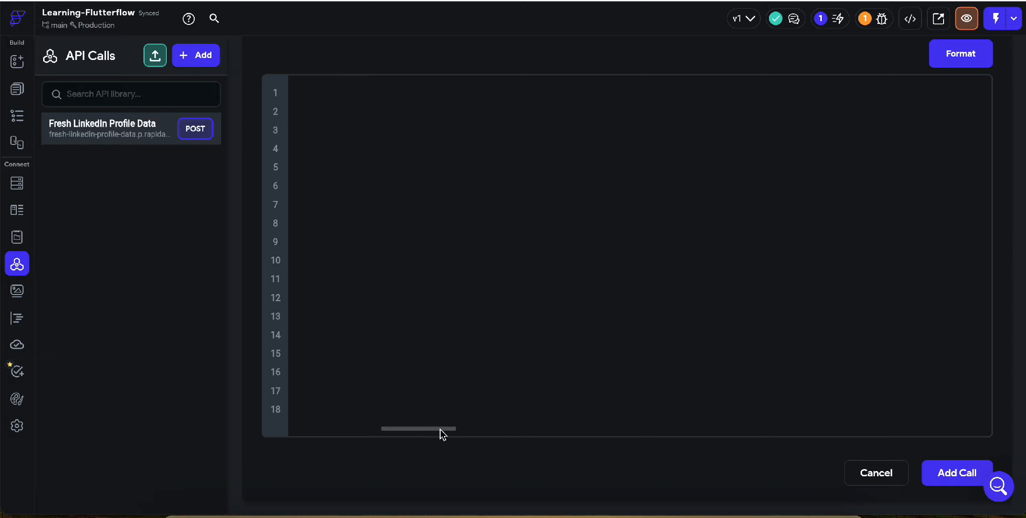
drag(441, 428, 319, 431)
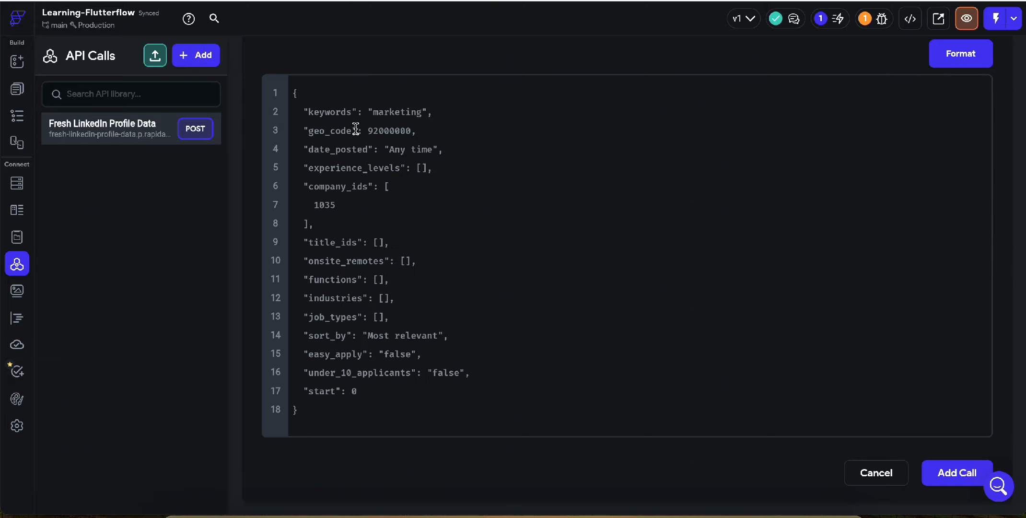
- Examine the keywords, geo_code and date_posted parameters in the formatted JSON body
scroll(339, 126, up, 1)
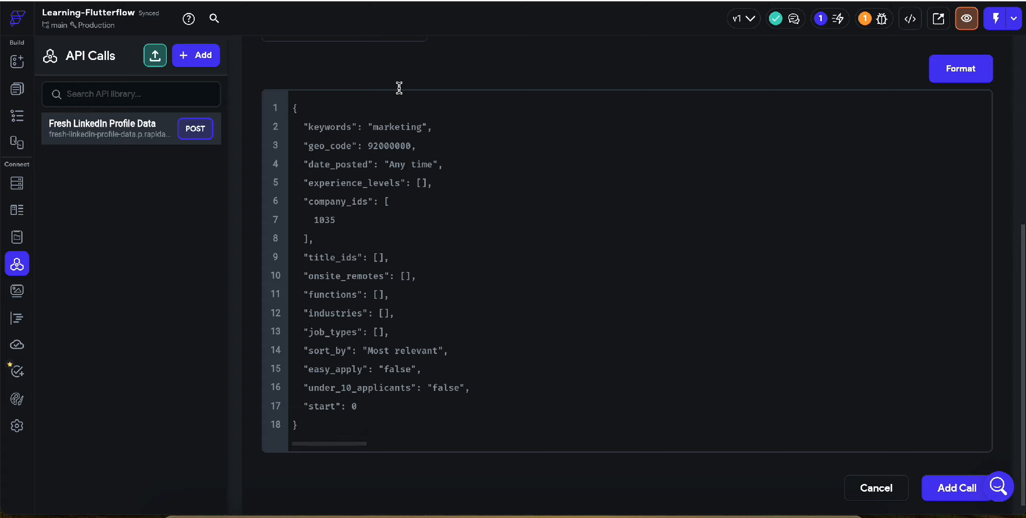
scroll(412, 86, up, 3)
scroll(451, 211, down, 2)
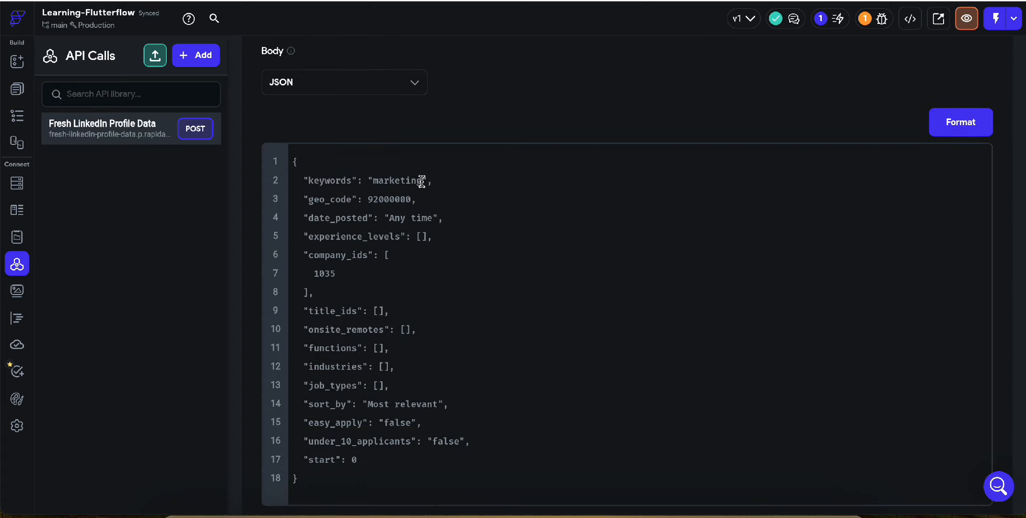
drag(422, 180, 379, 180)
drag(308, 205, 345, 205)
drag(409, 202, 367, 221)
drag(442, 219, 397, 221)
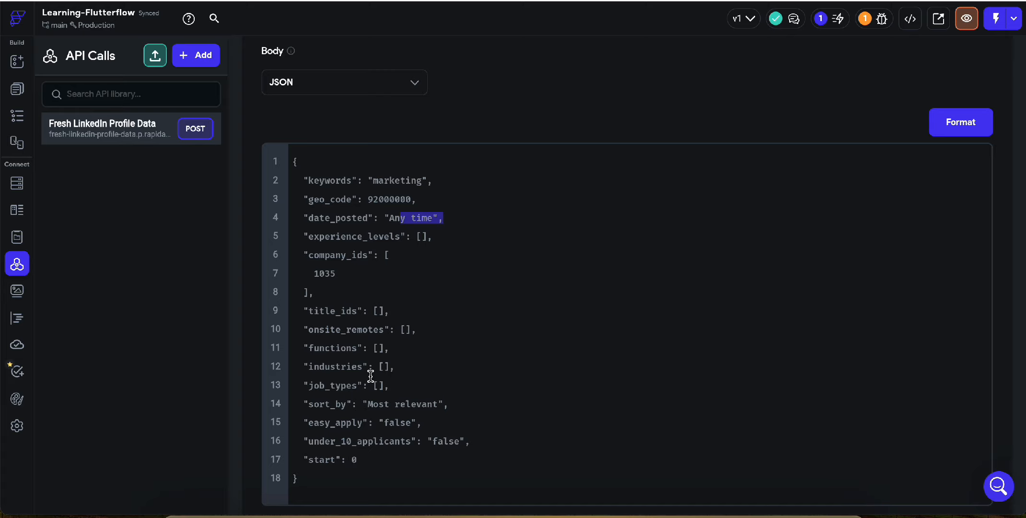
- Add the configured Fresh LinkedIn Profile Data call to the project
scroll(487, 327, down, 1)
scroll(487, 327, down, 3)
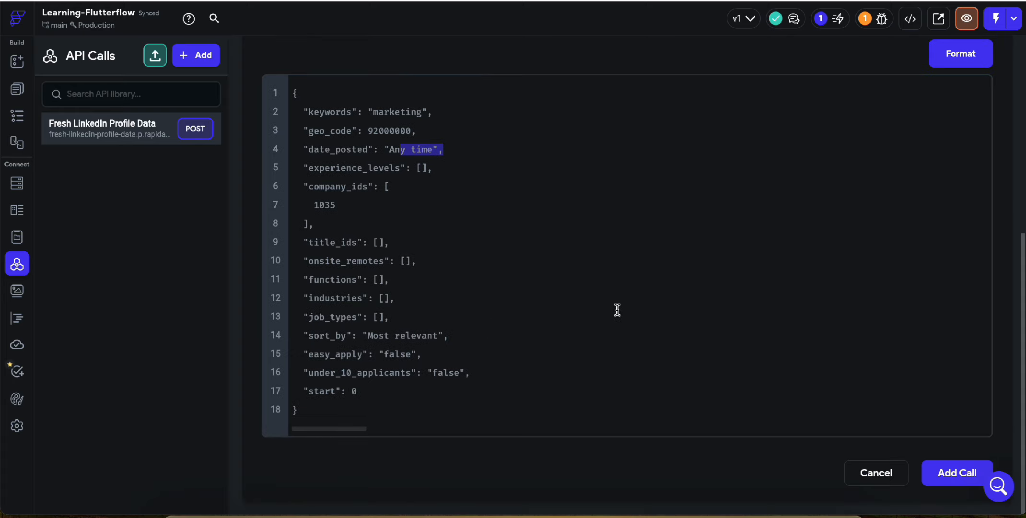
click(955, 472)
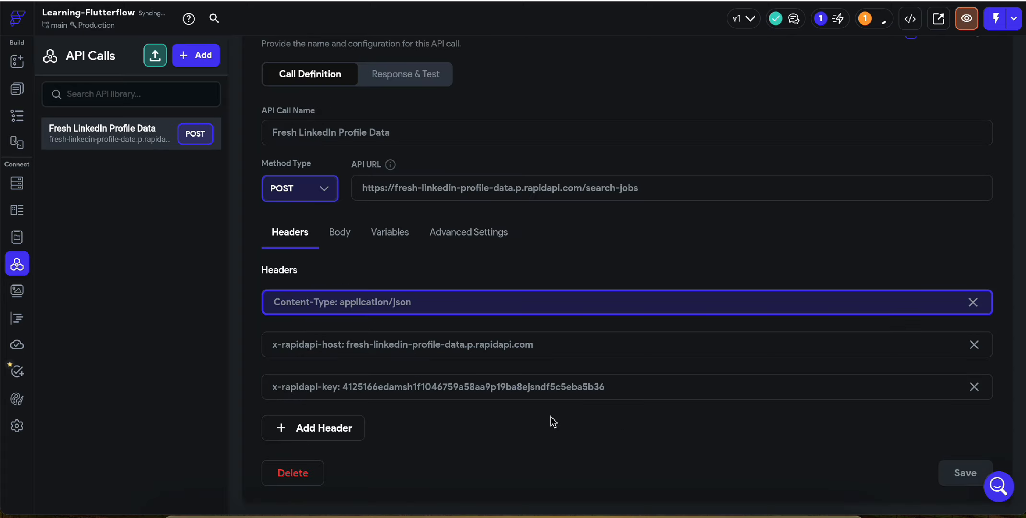
- Look over the call's response and test settings, its body and its variables
click(406, 76)
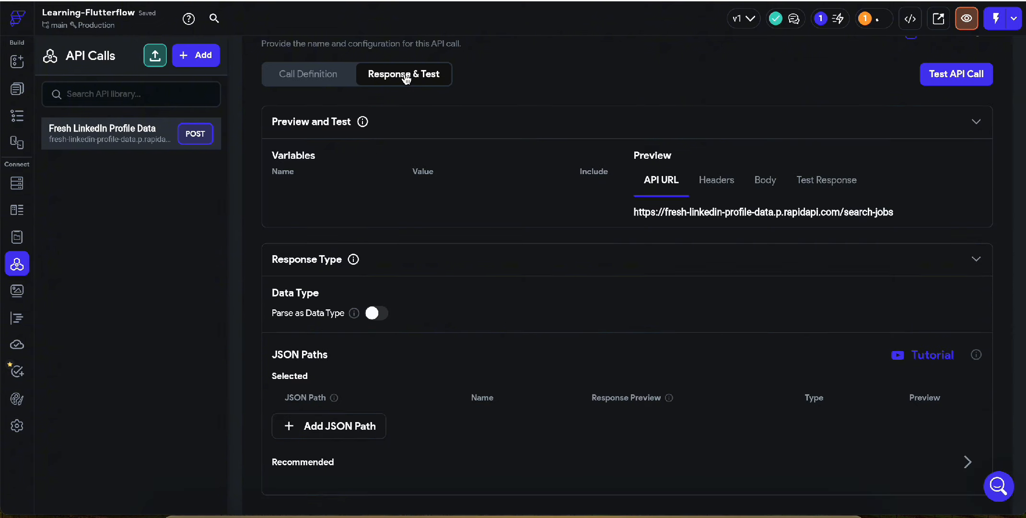
click(317, 80)
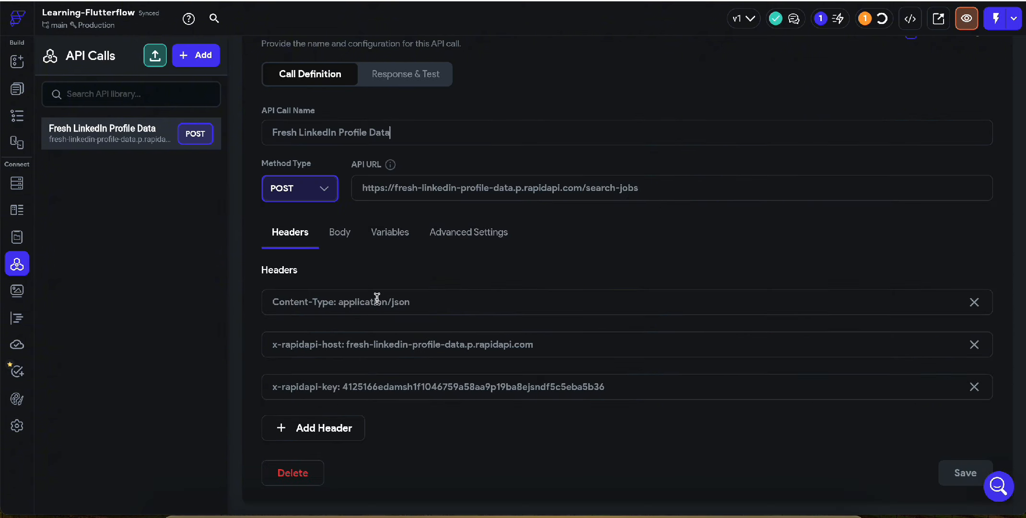
click(339, 232)
click(382, 233)
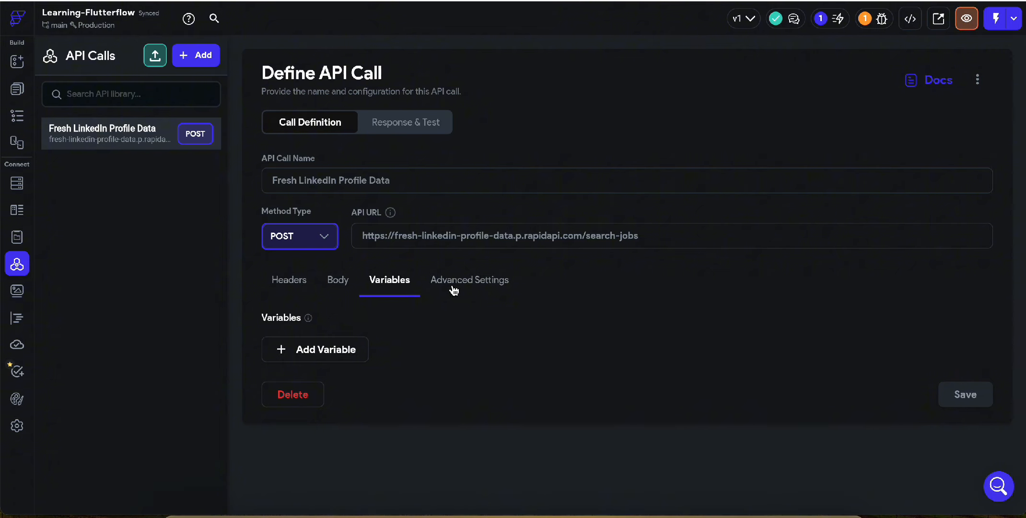
- Test the Fresh LinkedIn Profile Data API call and bring its JSON test response into view
click(411, 126)
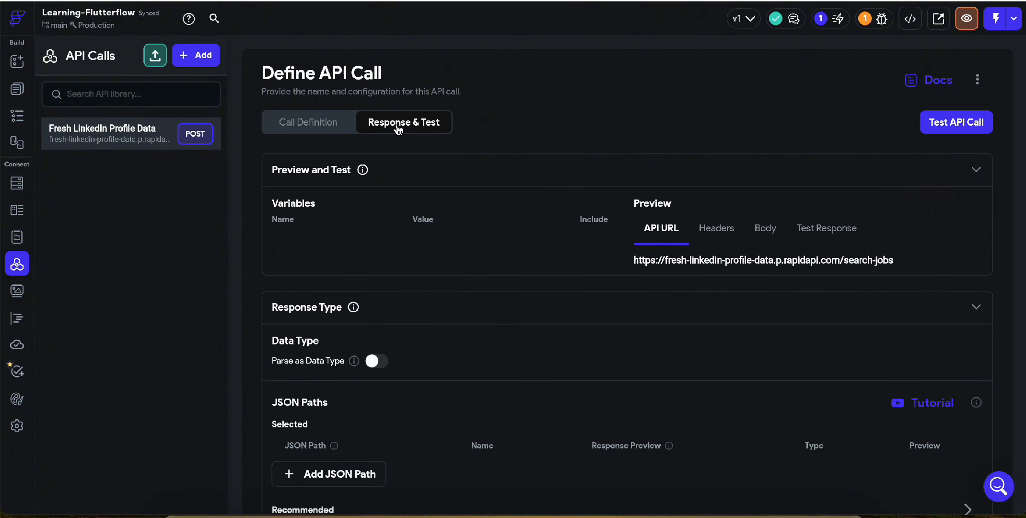
click(943, 121)
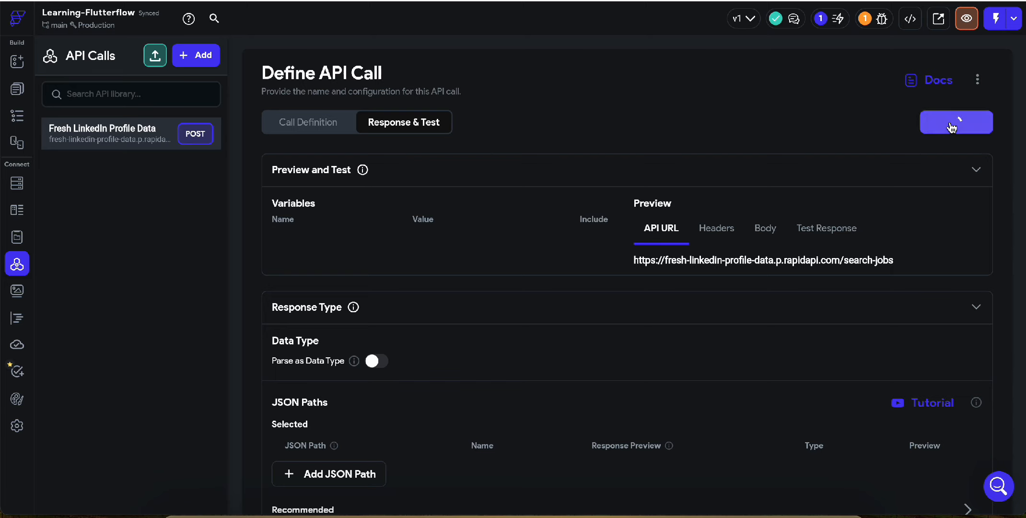
scroll(774, 171, down, 1)
scroll(774, 171, down, 3)
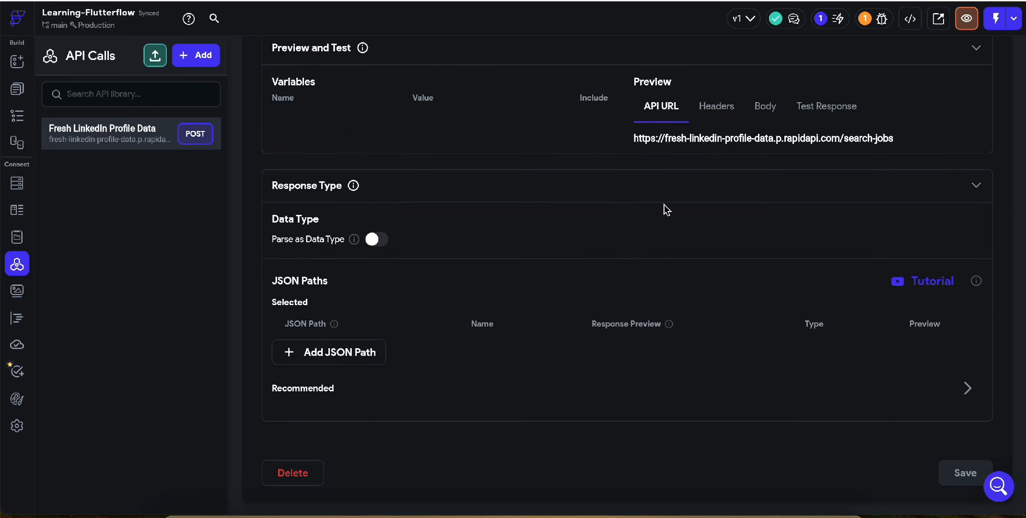
scroll(579, 345, down, 5)
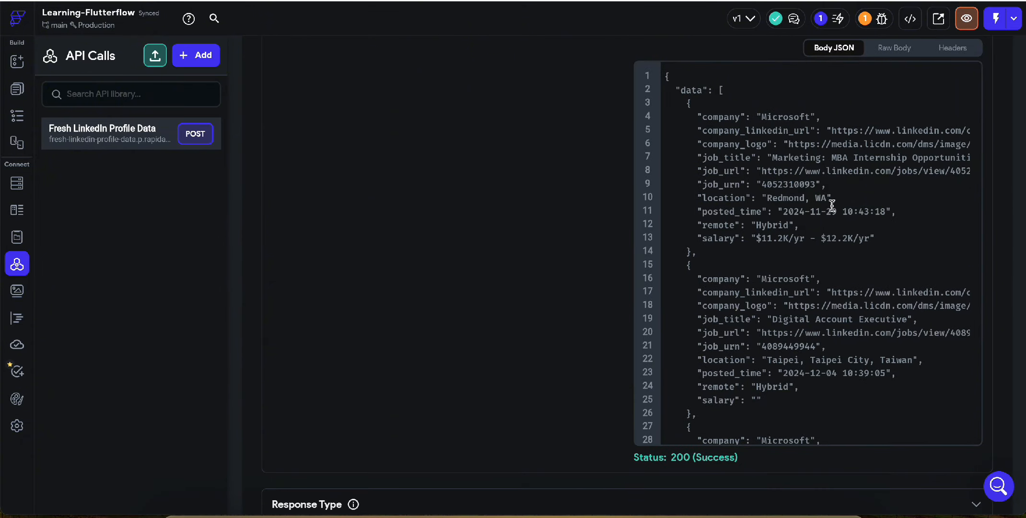
- Examine the company, URL and salary fields of the first job objects and look through the rest of the response
scroll(831, 205, right, 3)
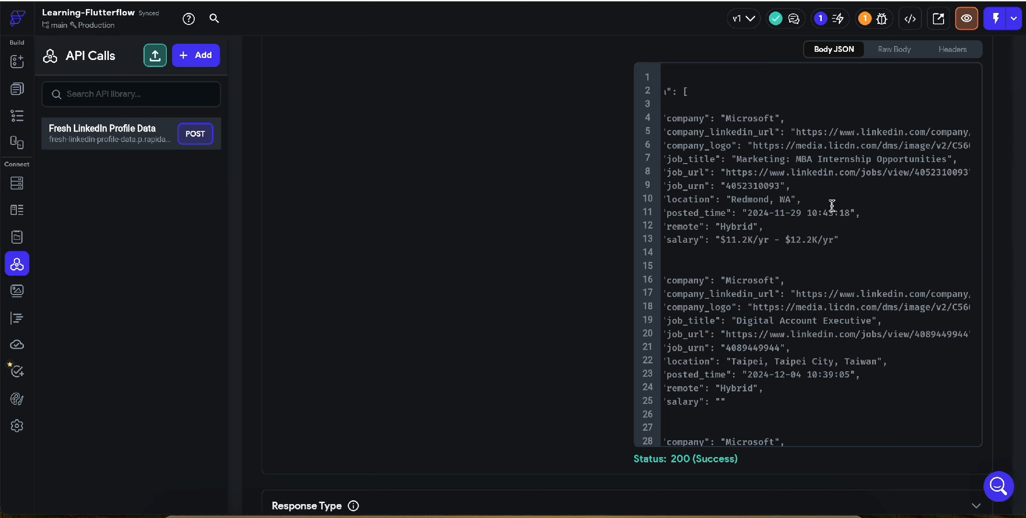
scroll(832, 205, left, 3)
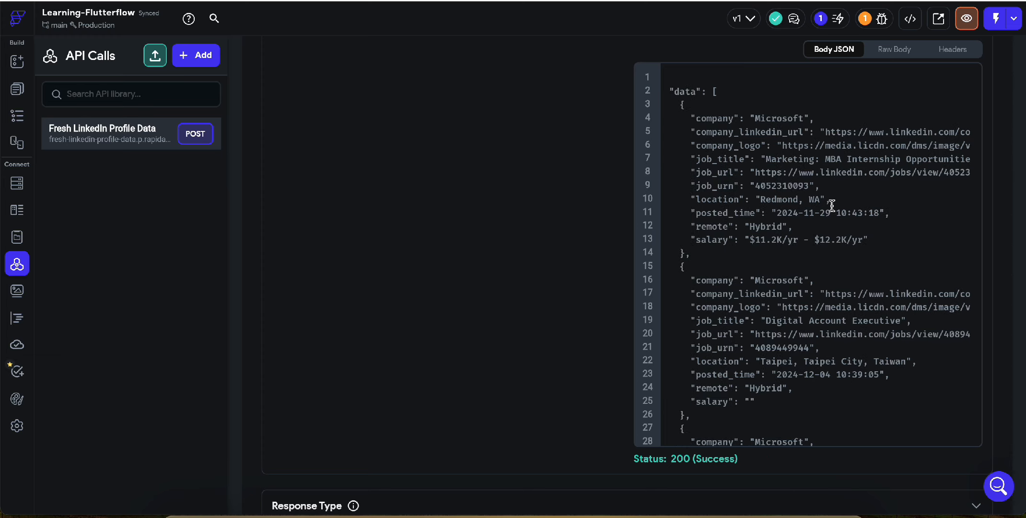
drag(716, 120, 796, 221)
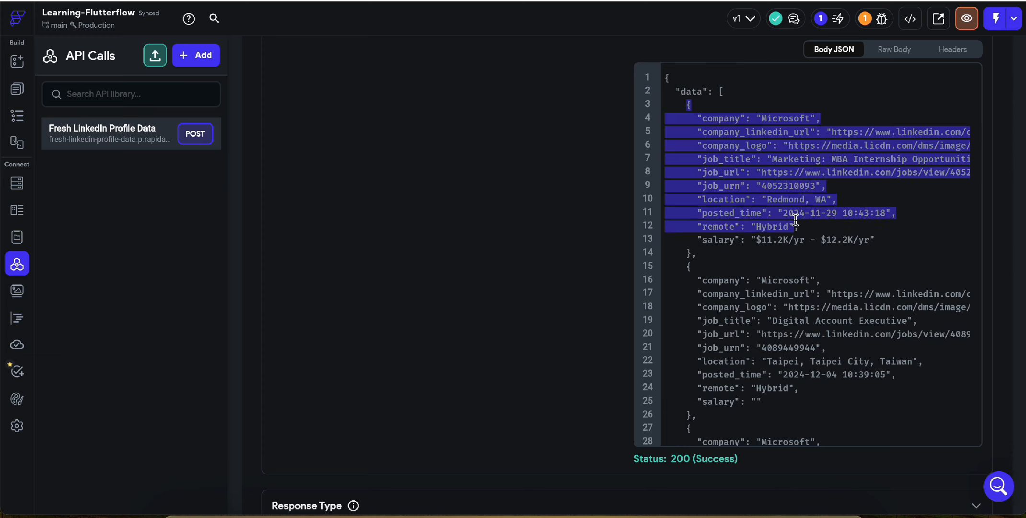
click(796, 221)
drag(761, 121, 817, 122)
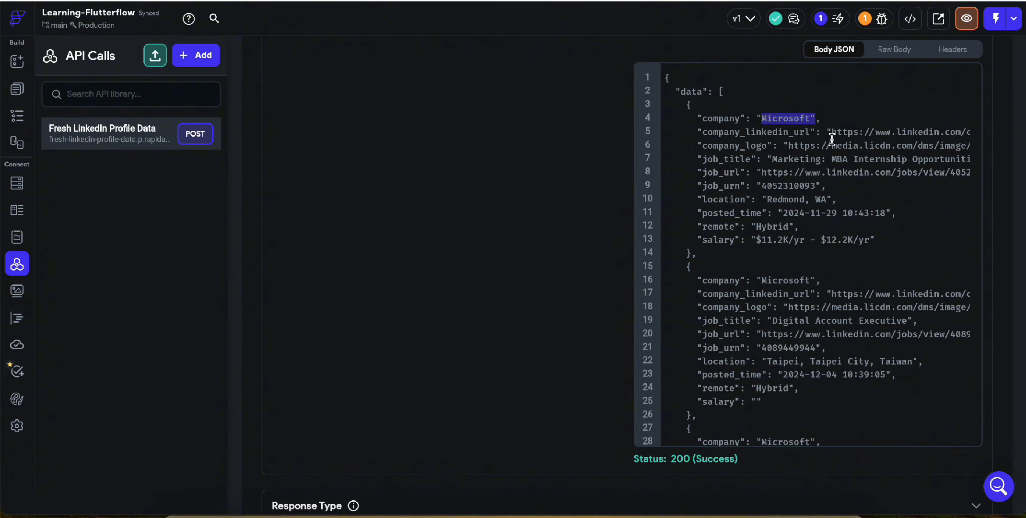
drag(923, 133, 897, 145)
drag(724, 173, 891, 172)
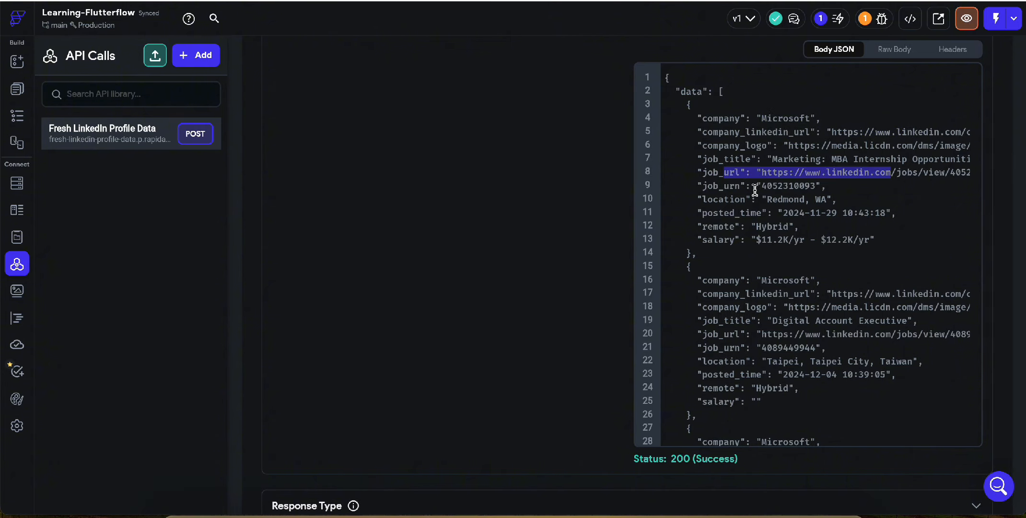
drag(869, 240, 756, 240)
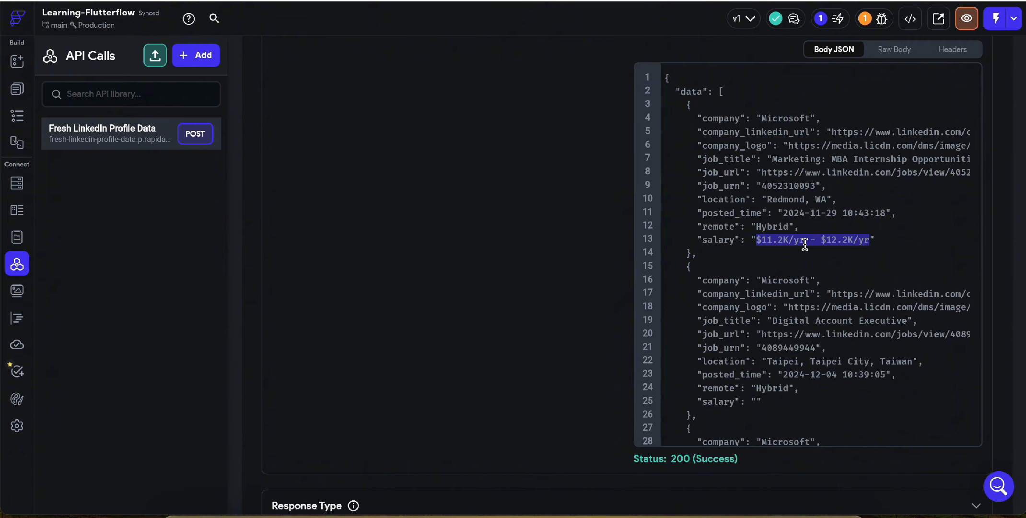
scroll(690, 235, down, 3)
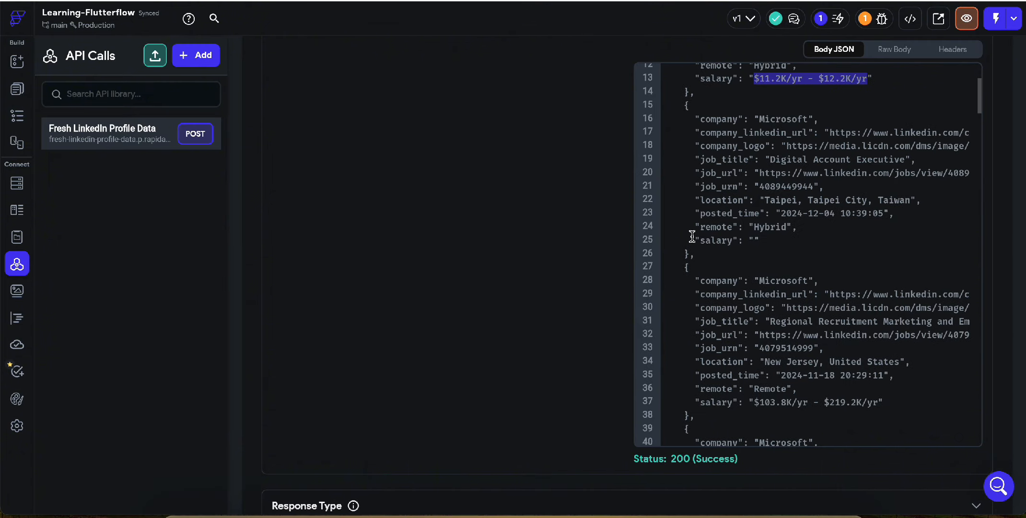
drag(760, 142, 804, 225)
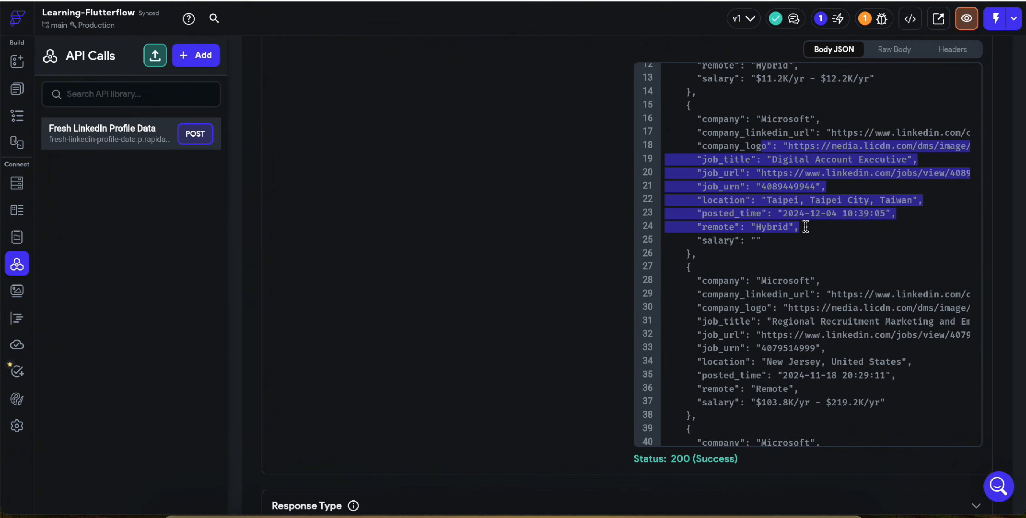
scroll(803, 224, down, 15)
scroll(805, 226, down, 20)
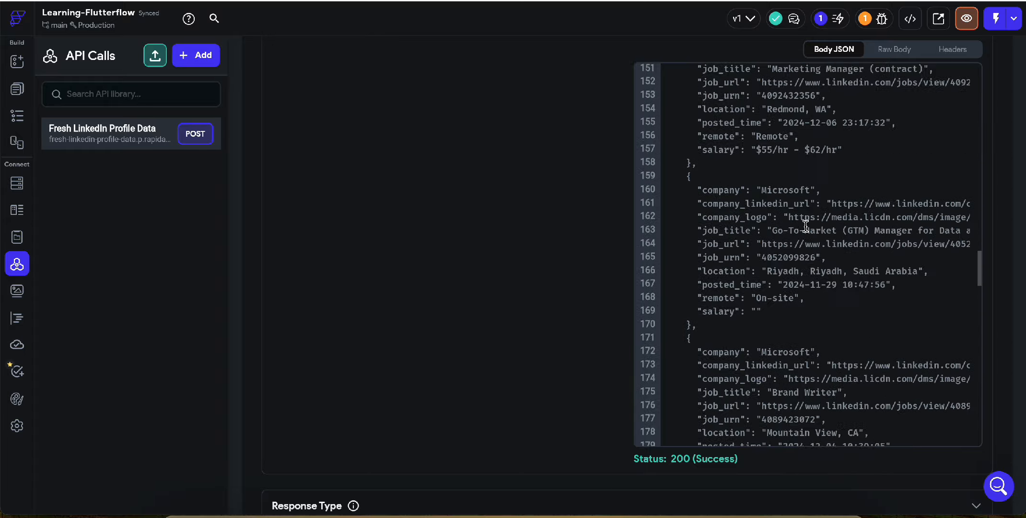
scroll(808, 232, up, 10)
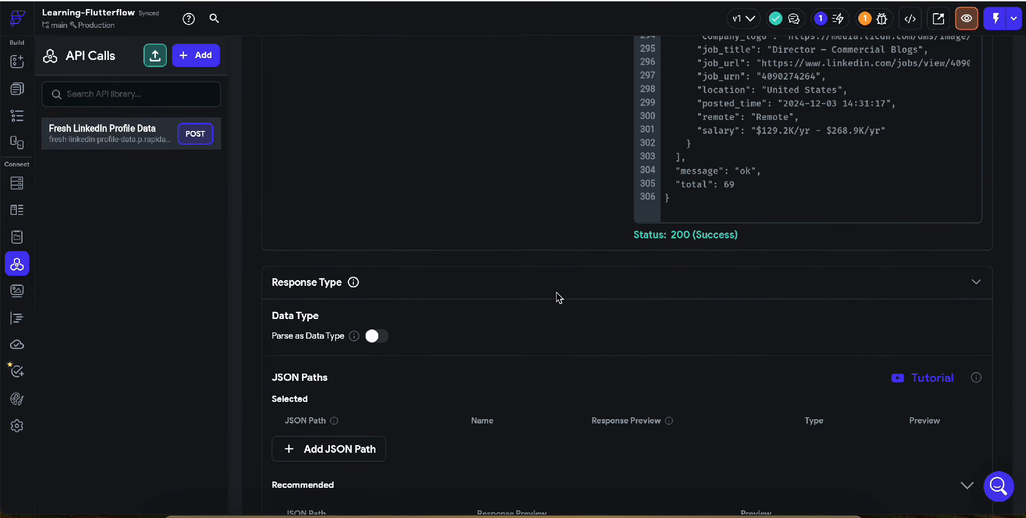
- Copy the last complete job object from the data array of the test response
scroll(556, 292, up, 4)
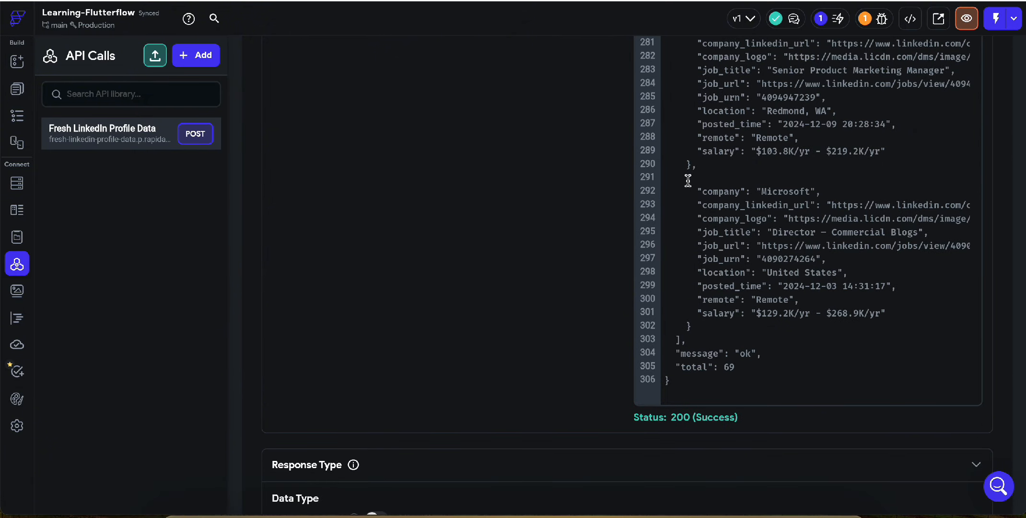
drag(700, 326, 685, 180)
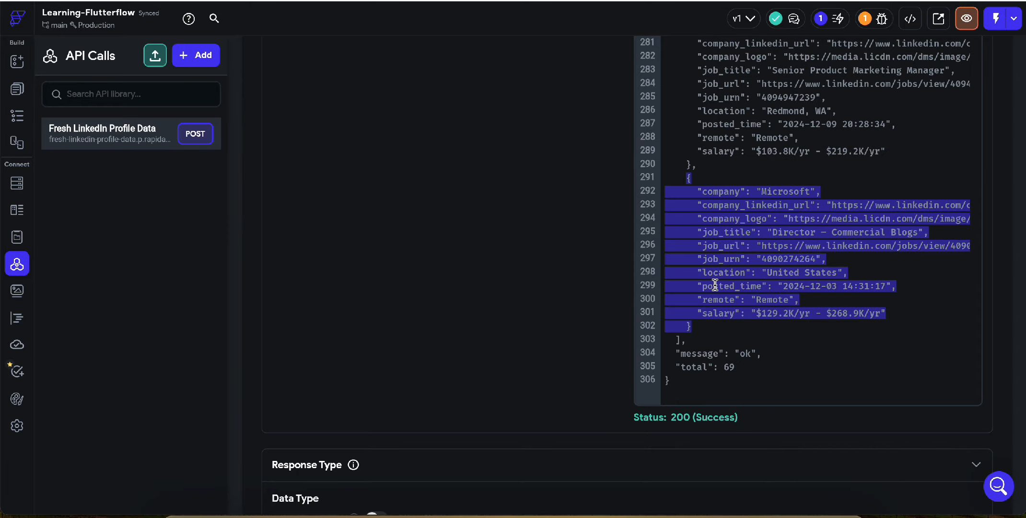
scroll(774, 251, up, 20)
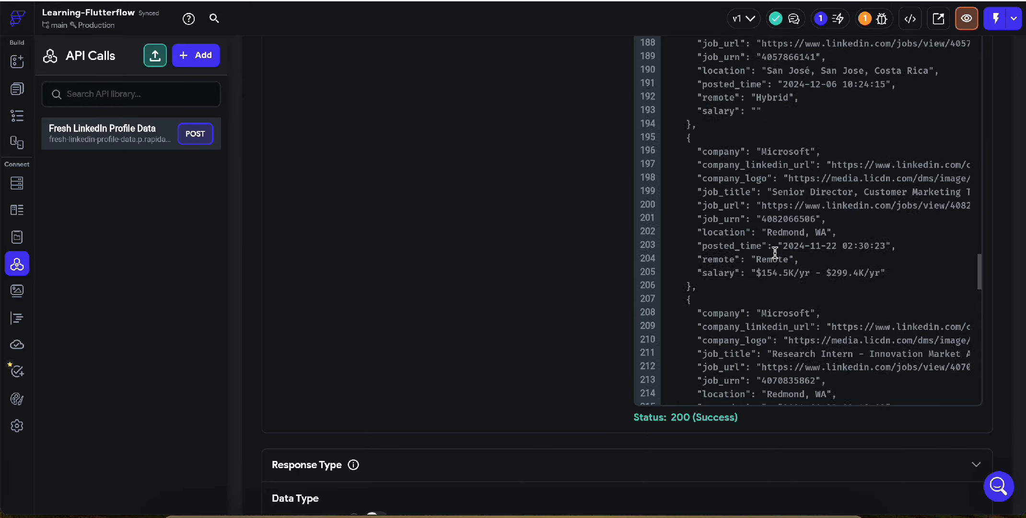
scroll(775, 251, up, 15)
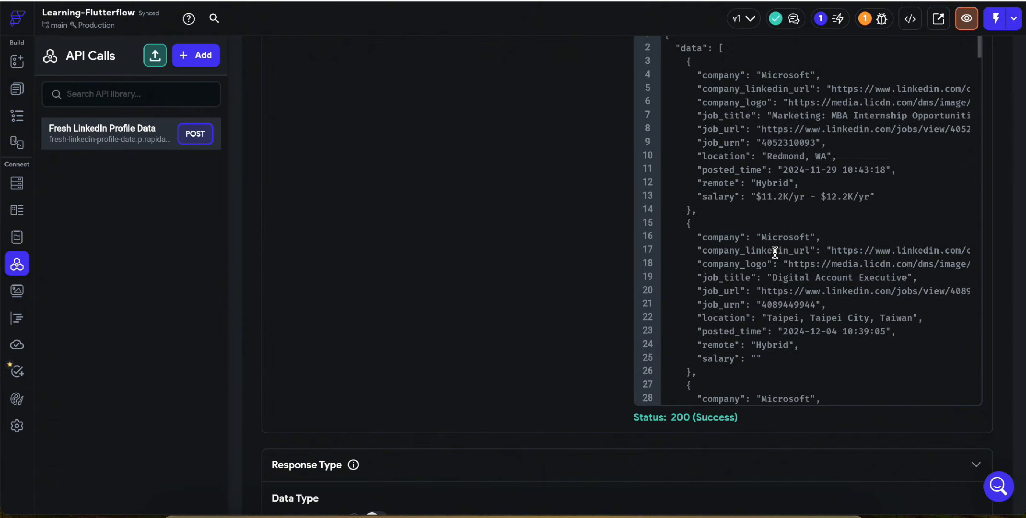
- Create a data type named profile from the copied job object's JSON and check its generated fields
click(16, 212)
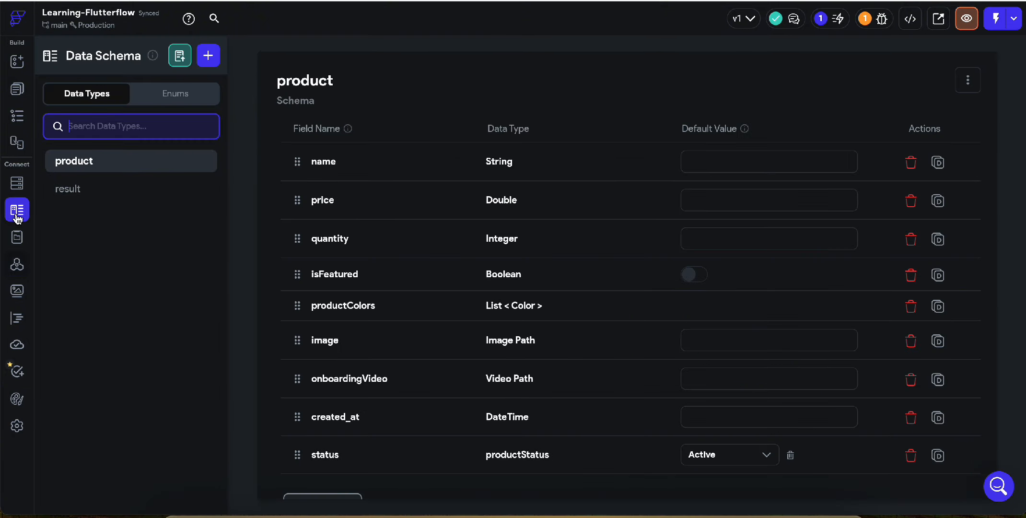
click(176, 59)
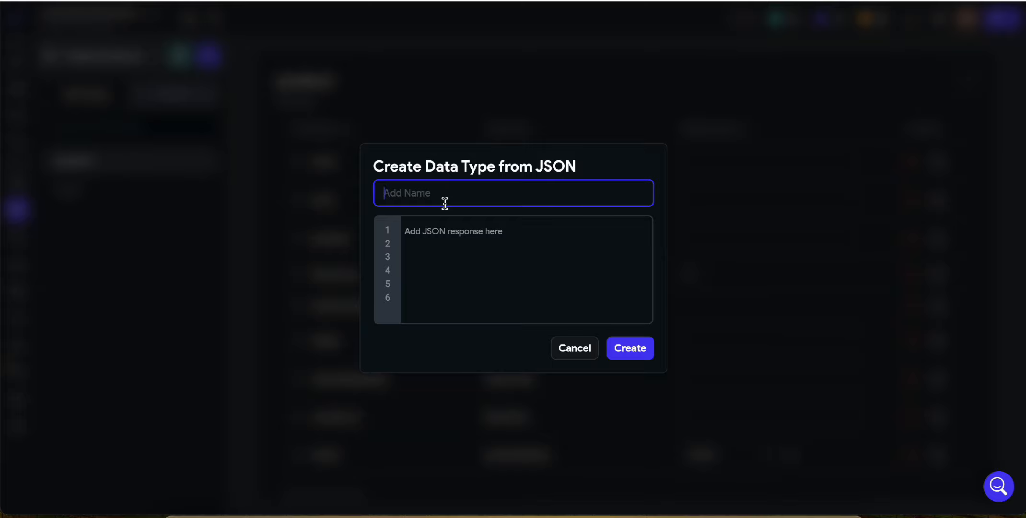
text(profile)
click(452, 238)
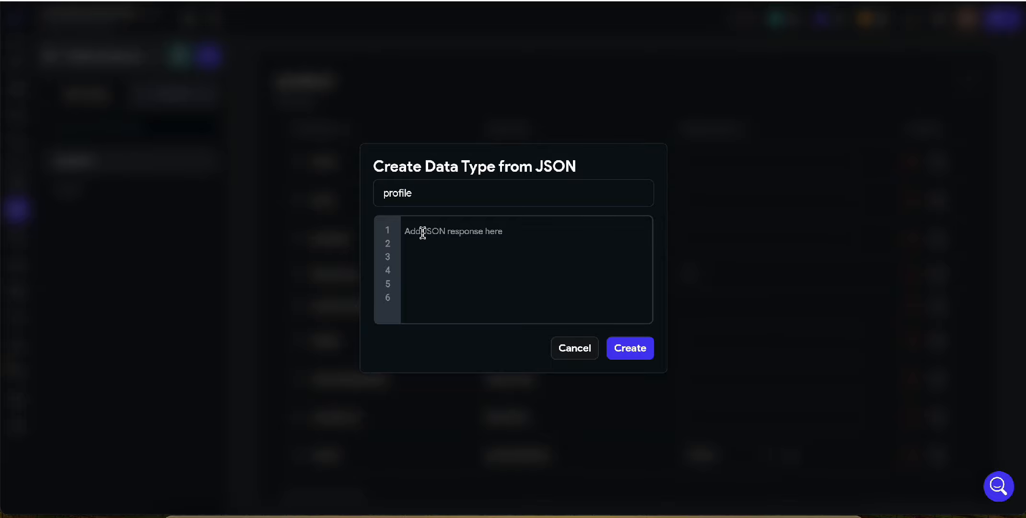
key(ctrl+v)
click(627, 387)
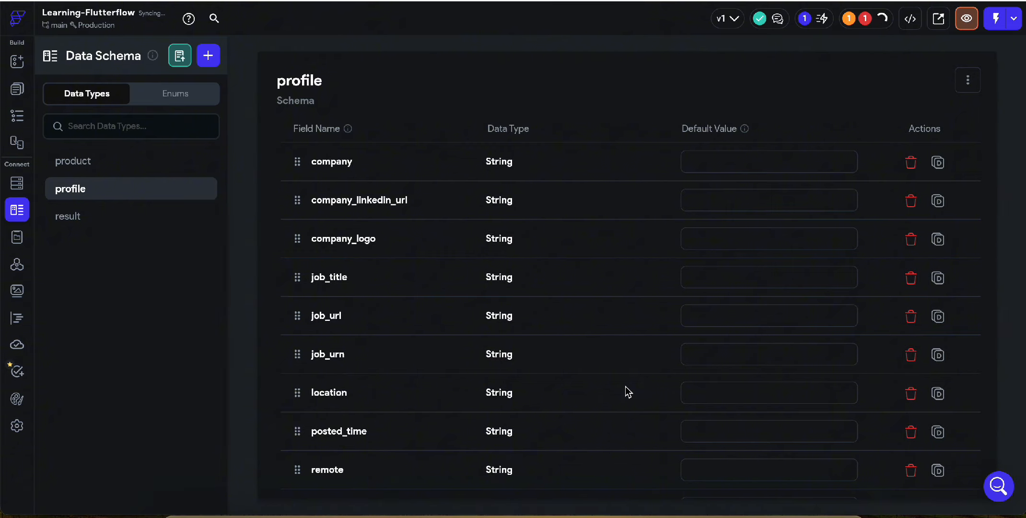
scroll(429, 401, down, 2)
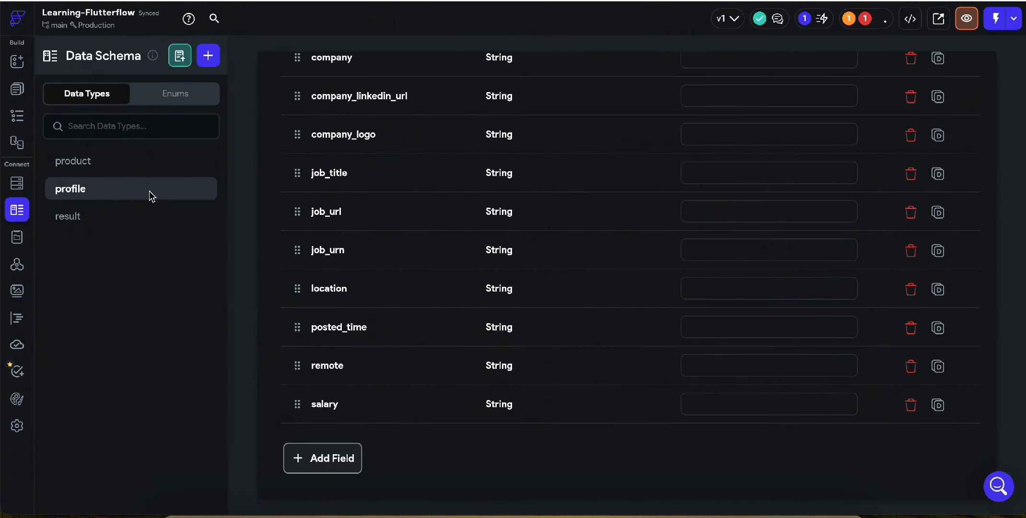
- Return to the Fresh LinkedIn Profile Data call's response and test settings and run the API test again
click(17, 318)
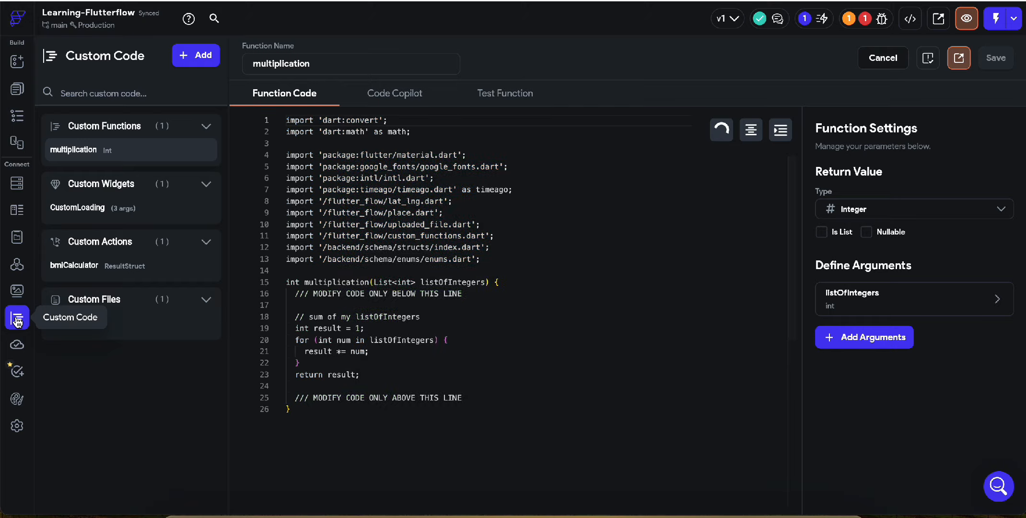
click(16, 290)
click(17, 264)
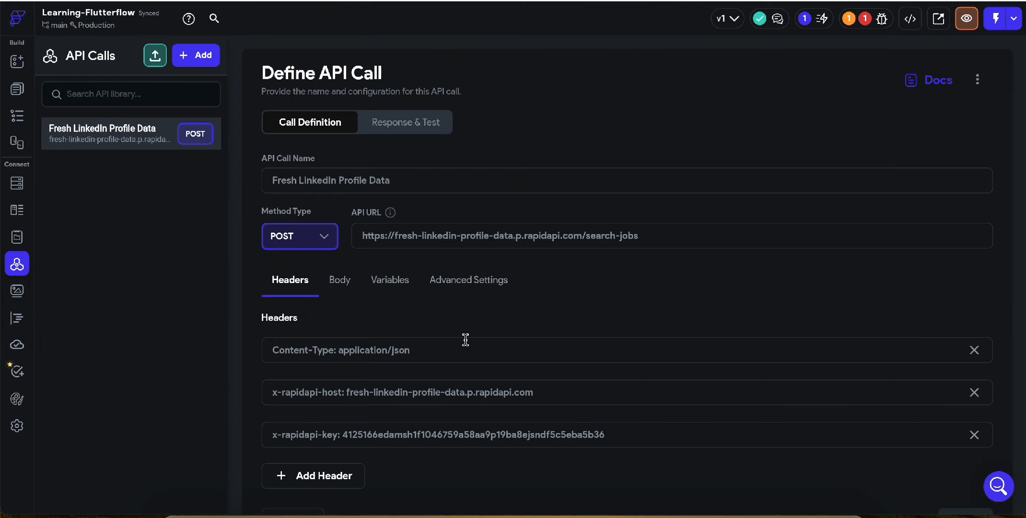
click(415, 122)
scroll(678, 322, down, 3)
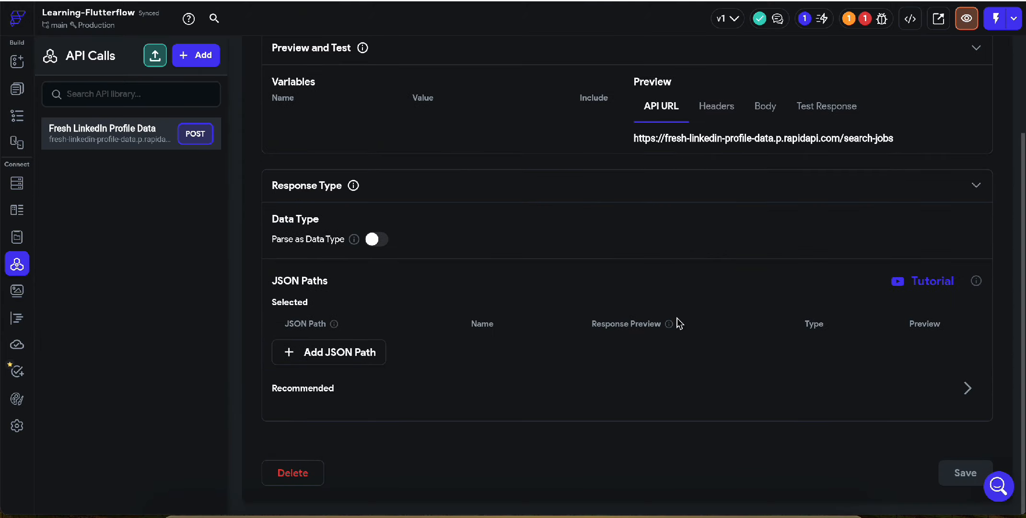
scroll(855, 207, up, 1)
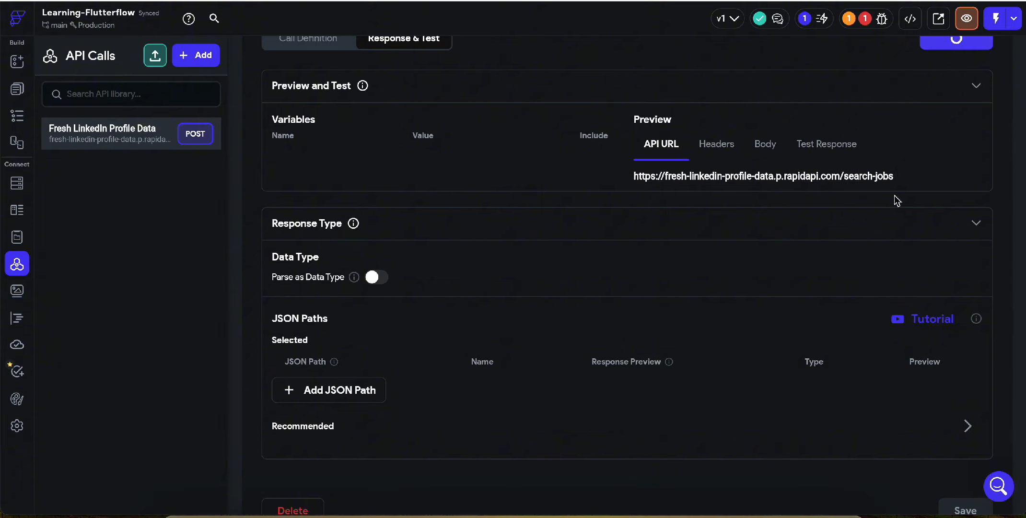
scroll(822, 344, down, 1)
scroll(805, 414, up, 3)
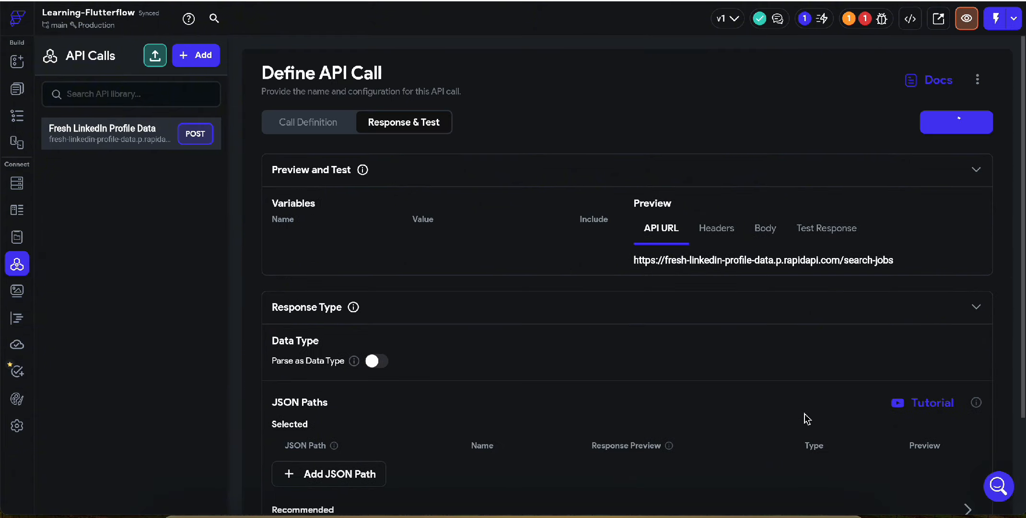
scroll(805, 414, down, 3)
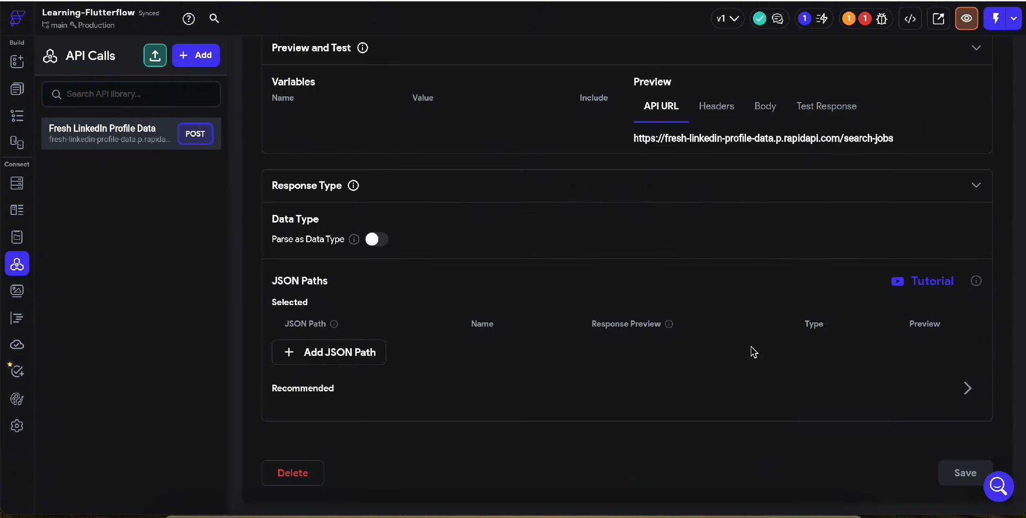
scroll(744, 331, up, 3)
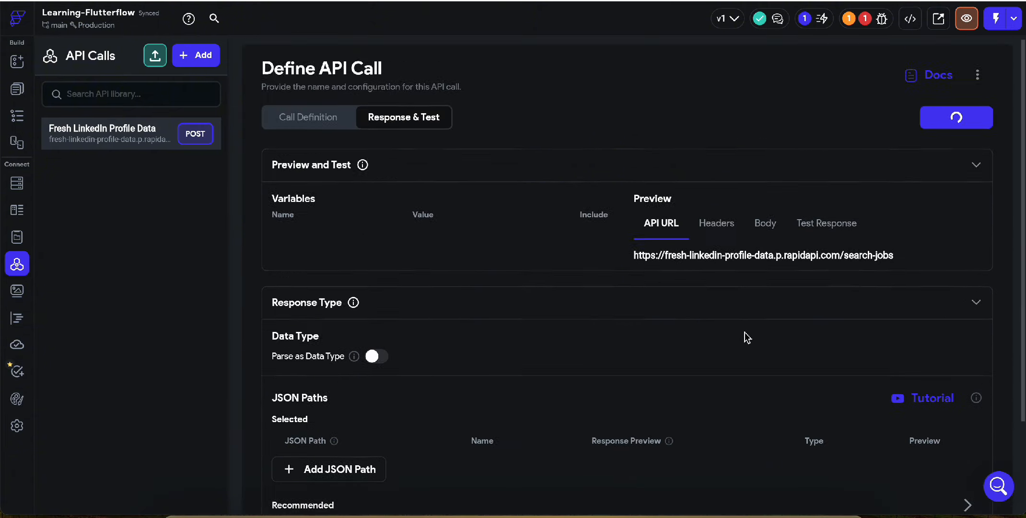
- Check the project's list of errors and examine the data array in the new test response
click(881, 19)
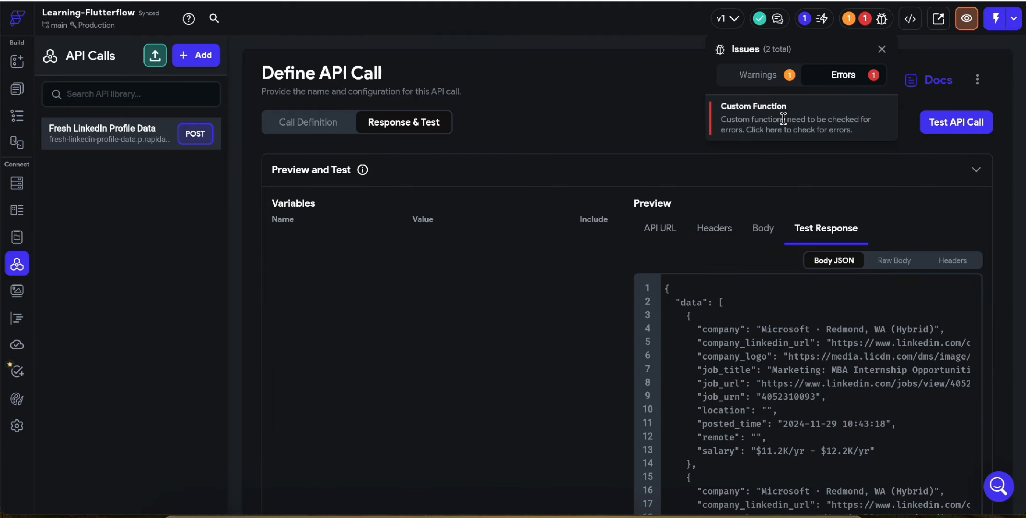
click(570, 144)
scroll(694, 367, down, 4)
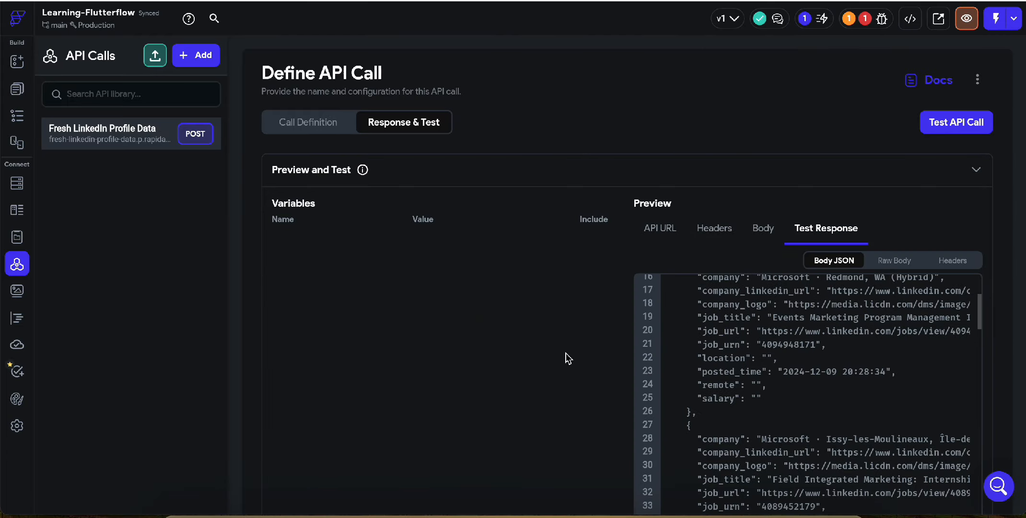
scroll(566, 352, down, 5)
scroll(755, 252, up, 8)
scroll(754, 251, down, 1)
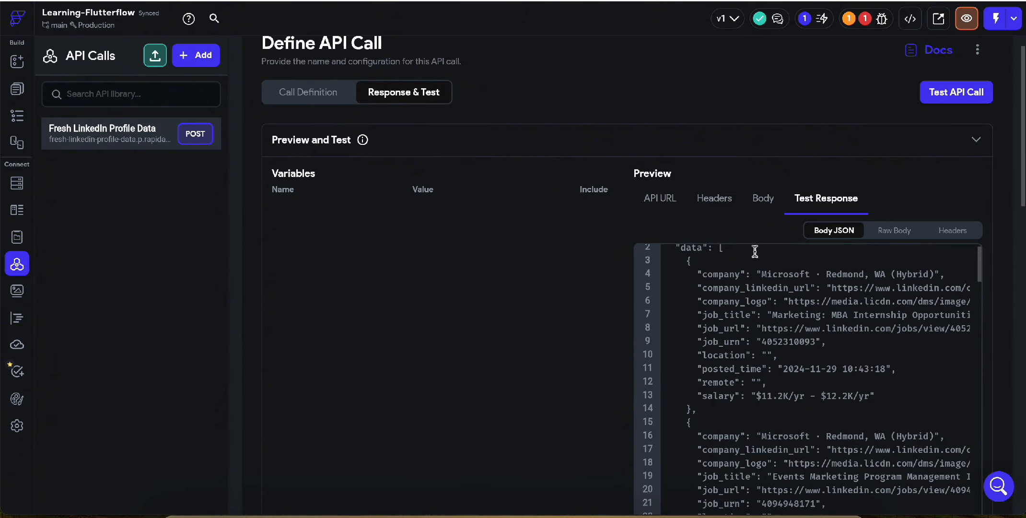
scroll(755, 251, up, 1)
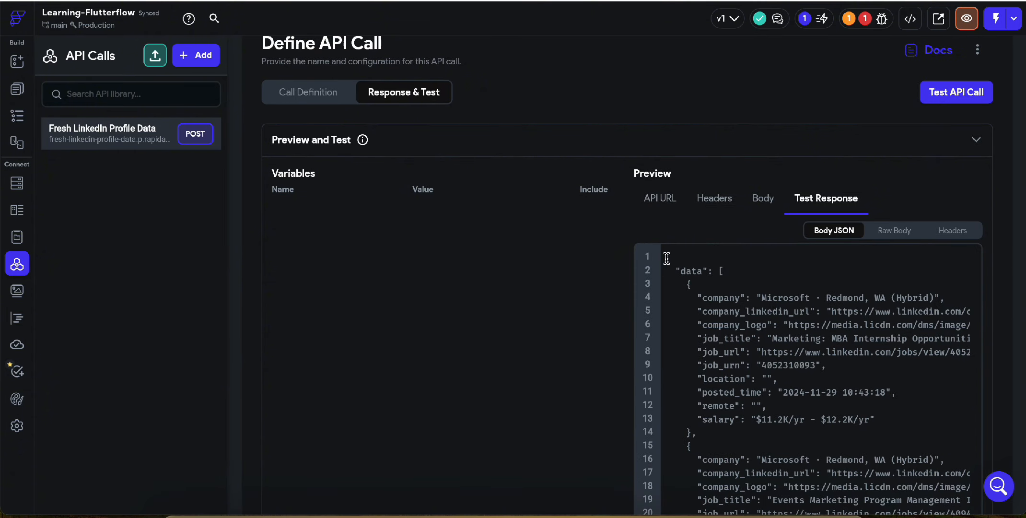
drag(666, 269, 706, 271)
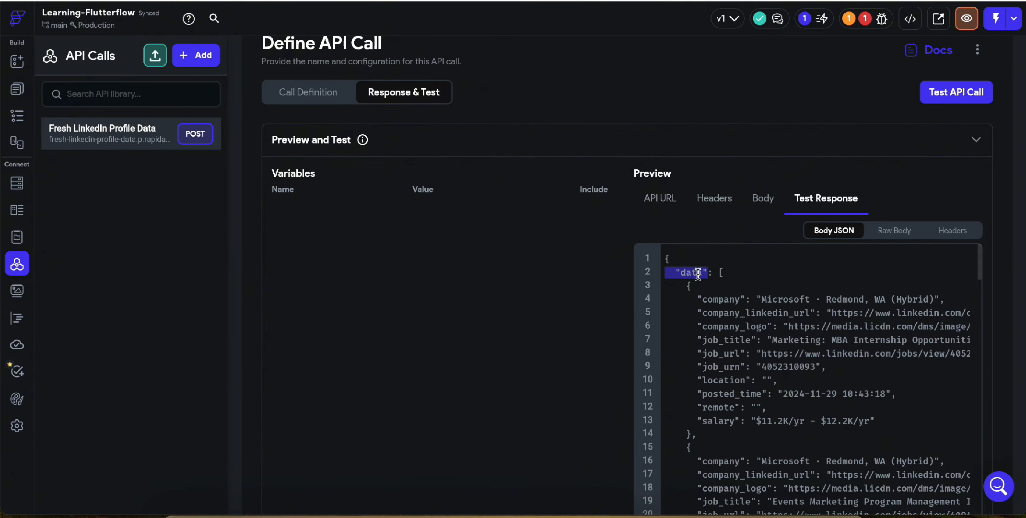
- Examine the test response's top-level structure, covering the data array and the message and total keys at its end
click(671, 276)
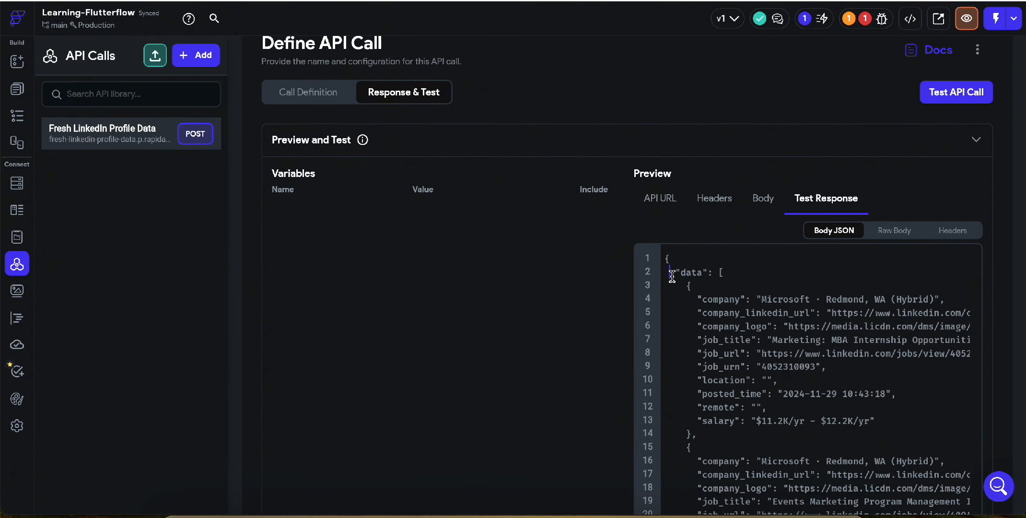
double_click(703, 272)
drag(686, 288, 708, 313)
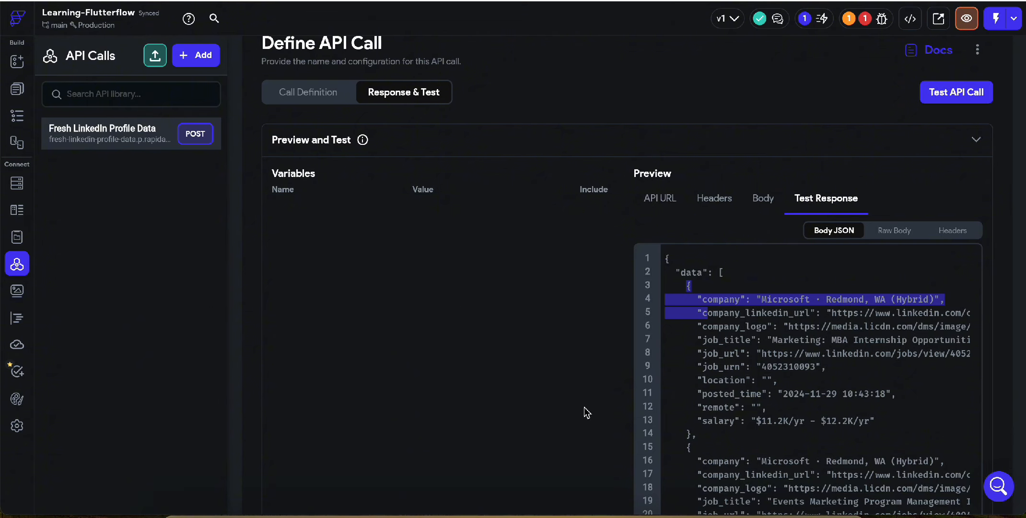
scroll(796, 412, down, 15)
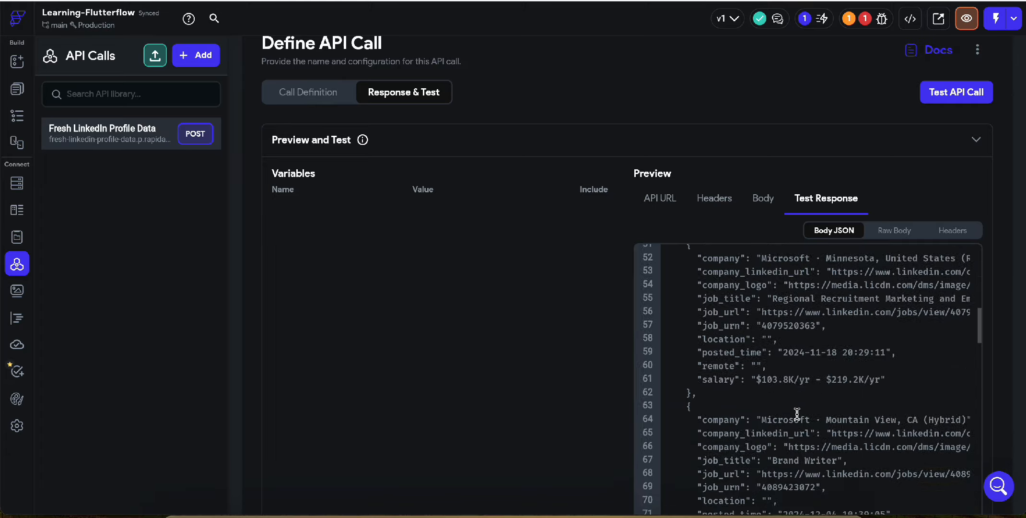
scroll(796, 412, down, 20)
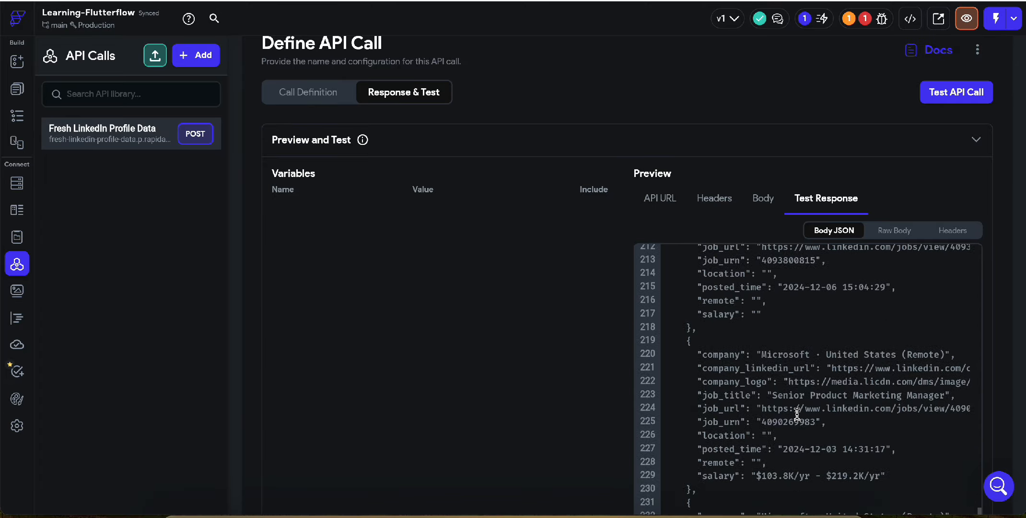
scroll(796, 412, down, 20)
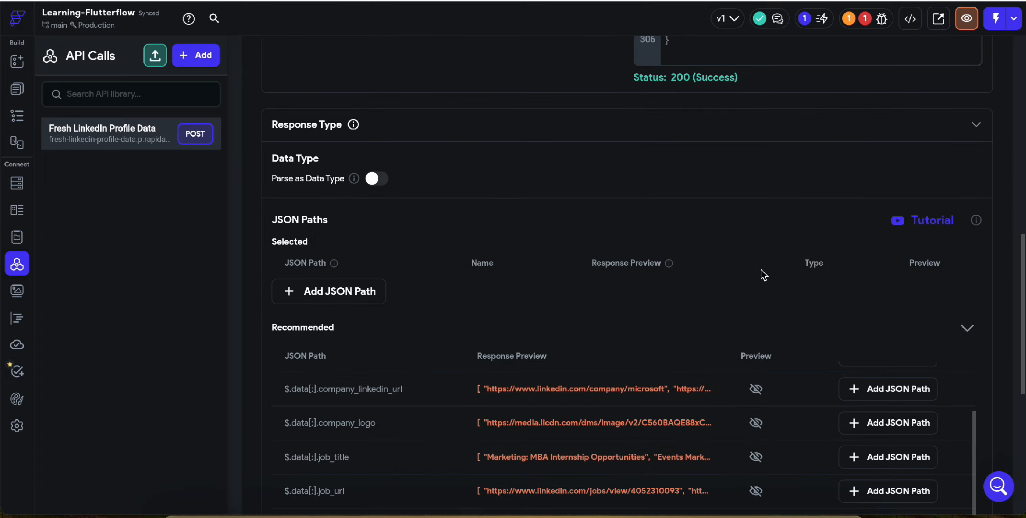
scroll(761, 269, up, 3)
drag(676, 153, 811, 156)
click(670, 163)
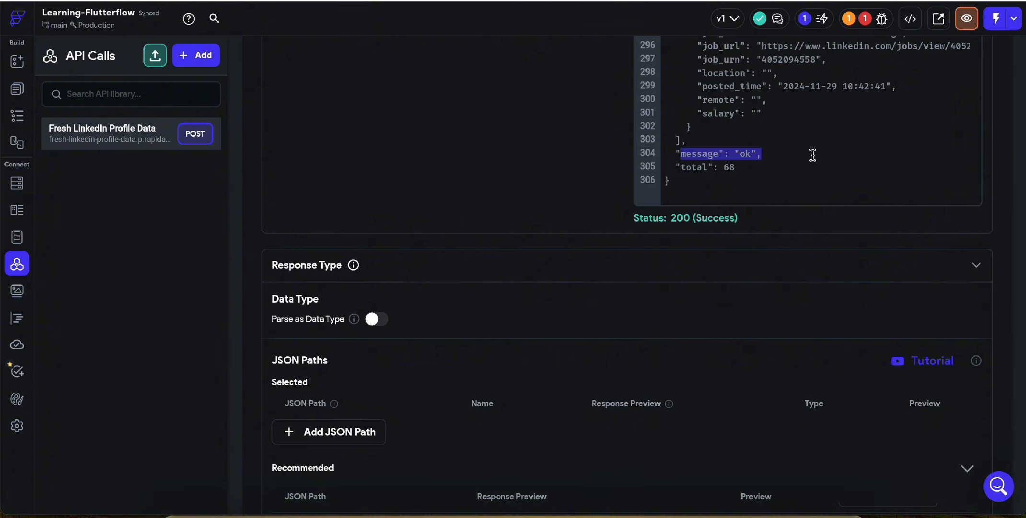
click(690, 171)
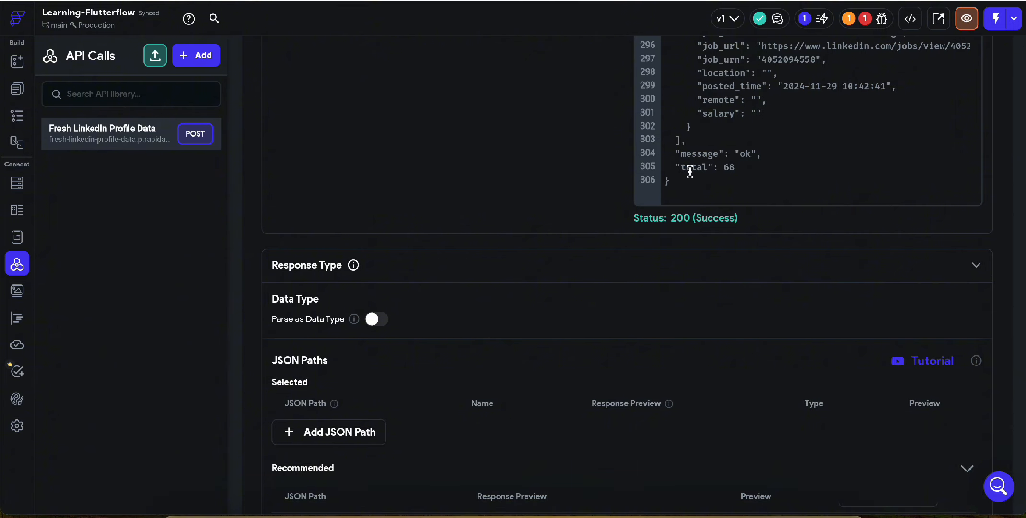
double_click(691, 171)
click(730, 168)
- Create a new data type named linkedinProfilesData in the data schema
click(18, 212)
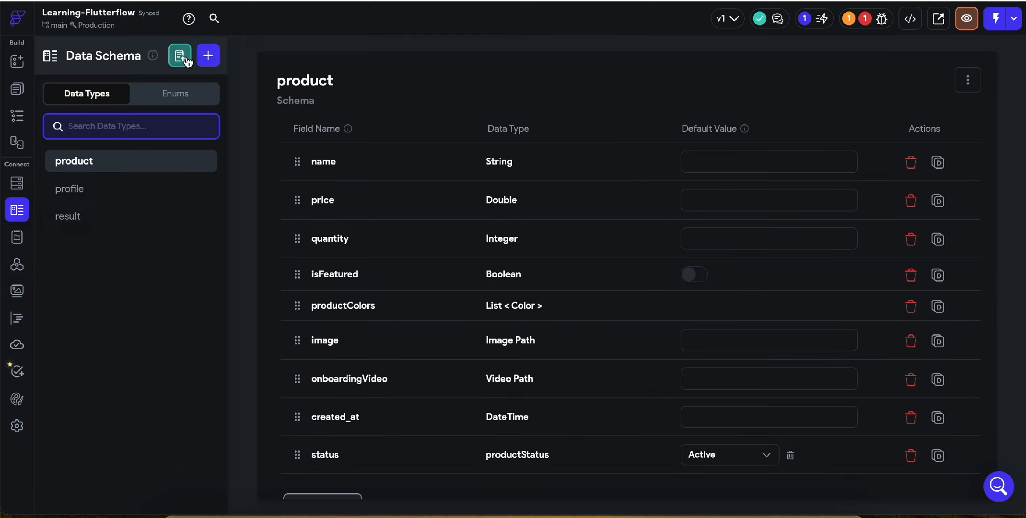
click(205, 56)
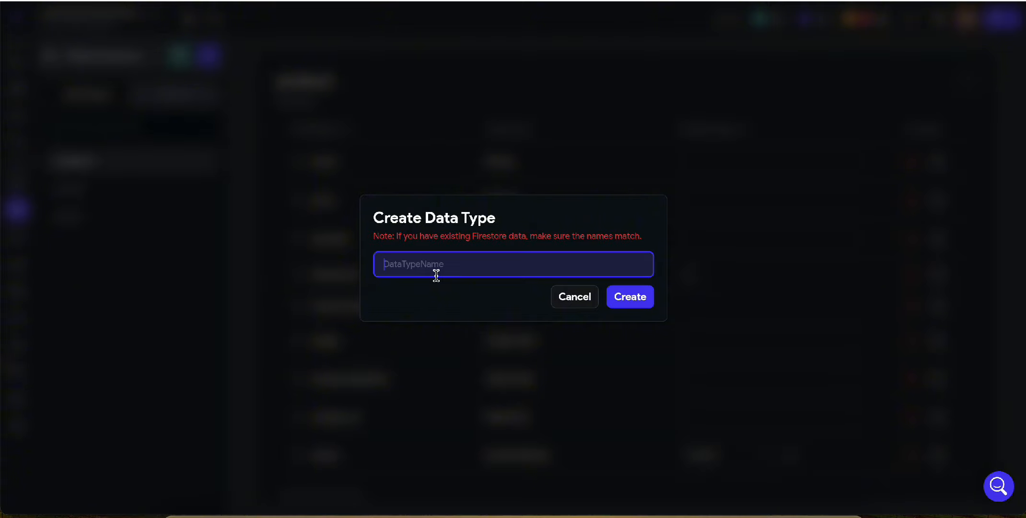
text(linkedinProfilesData)
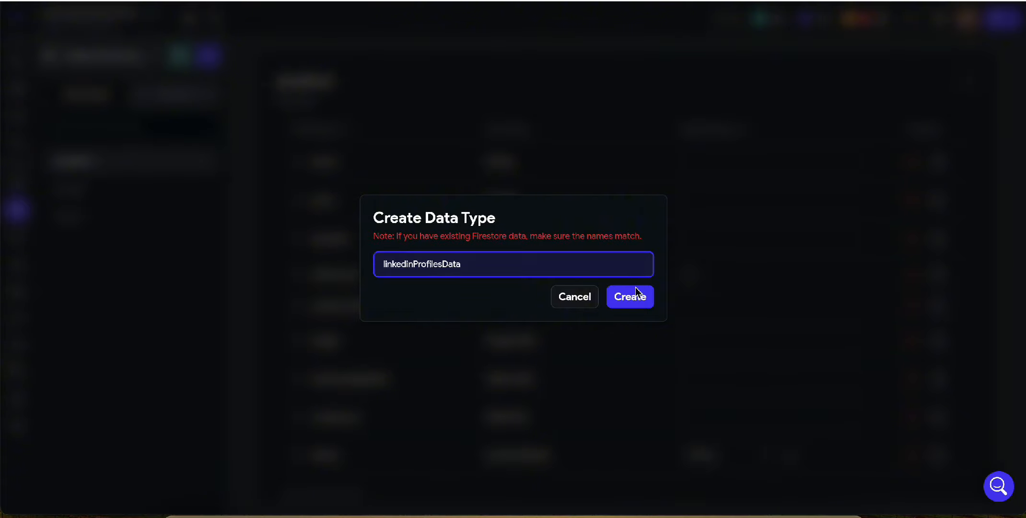
click(635, 287)
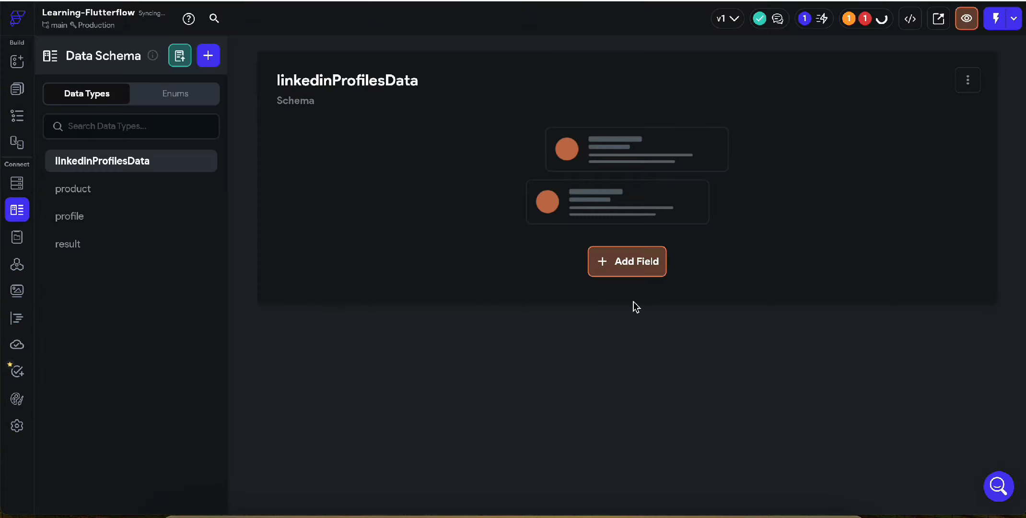
- Add a field named data to linkedinProfilesData as a list of the profile data type
click(622, 259)
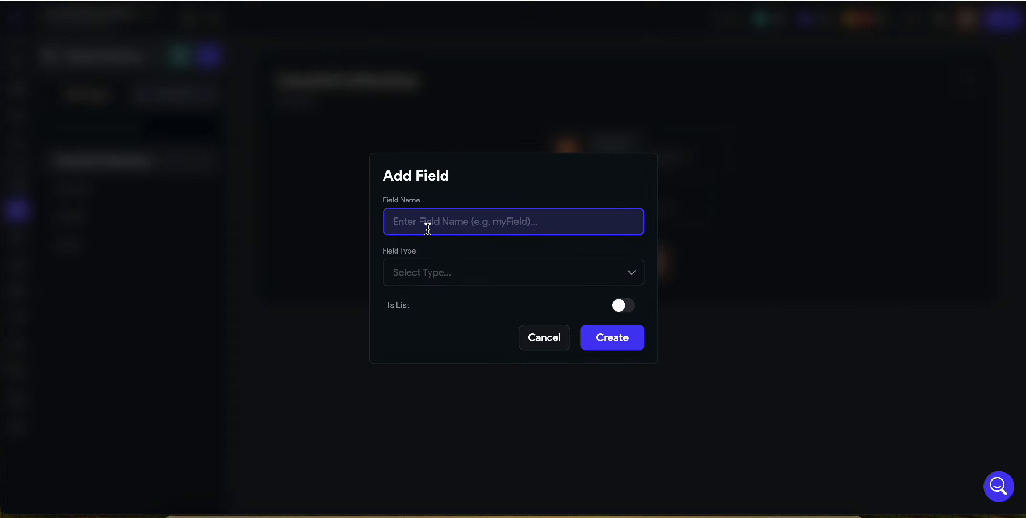
text(data)
click(433, 271)
scroll(448, 387, down, 5)
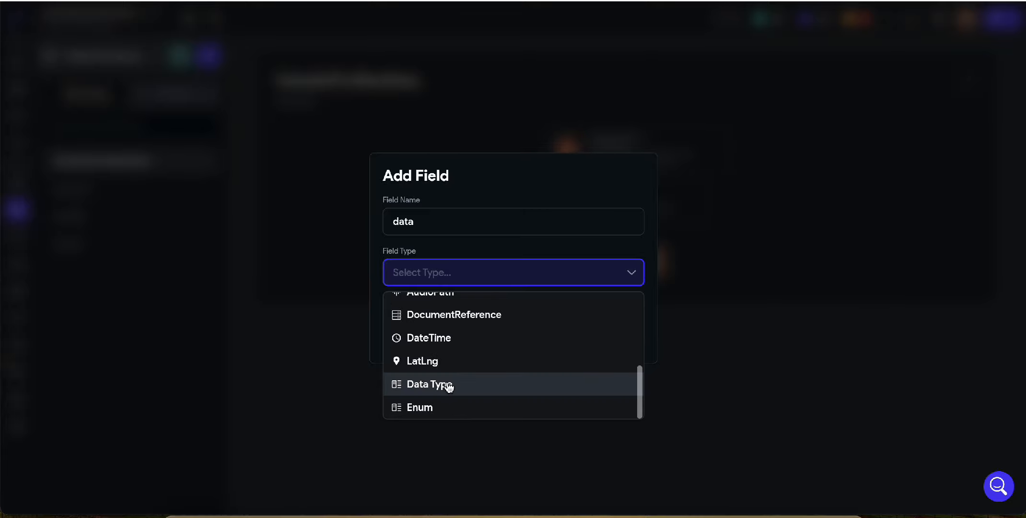
click(472, 384)
click(444, 292)
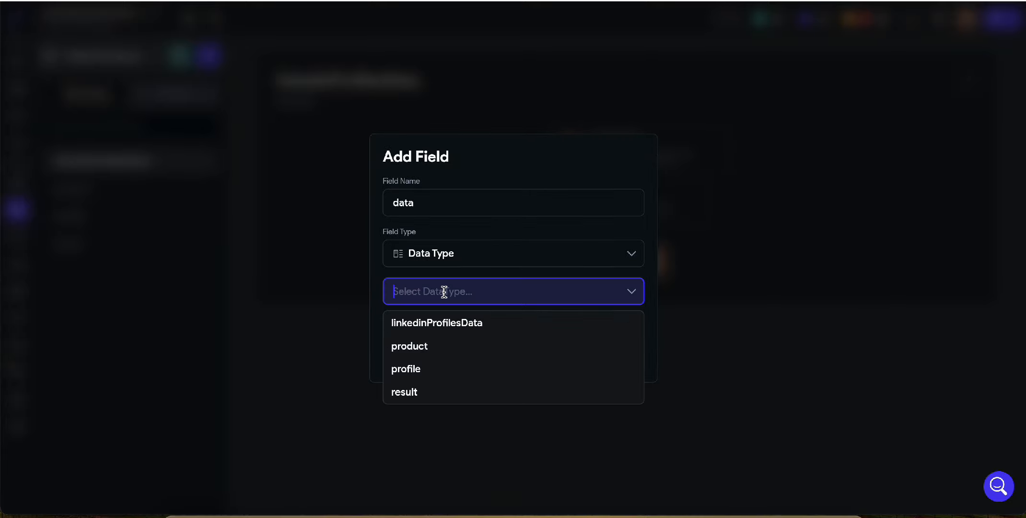
click(444, 370)
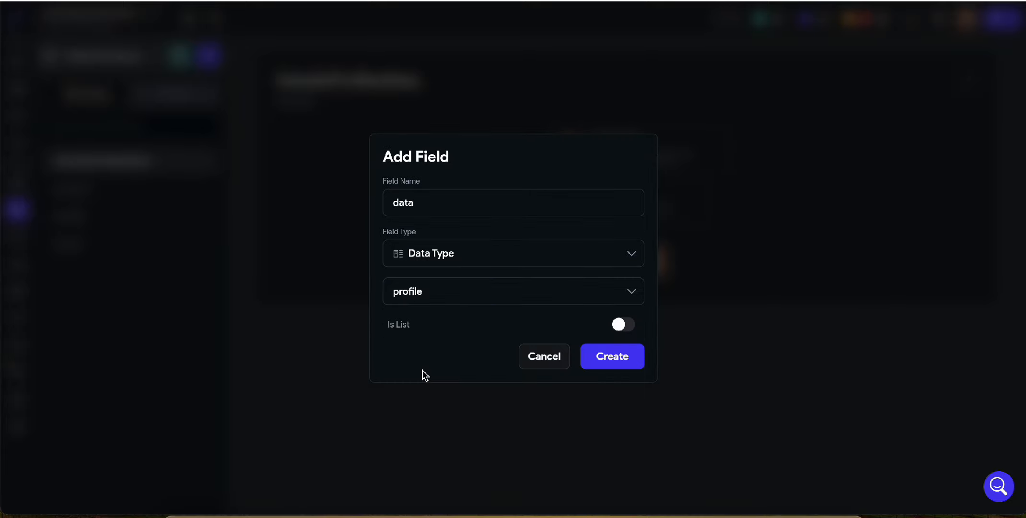
click(619, 325)
click(620, 357)
- Add a String field named message to the linkedinProfilesData data type
click(339, 214)
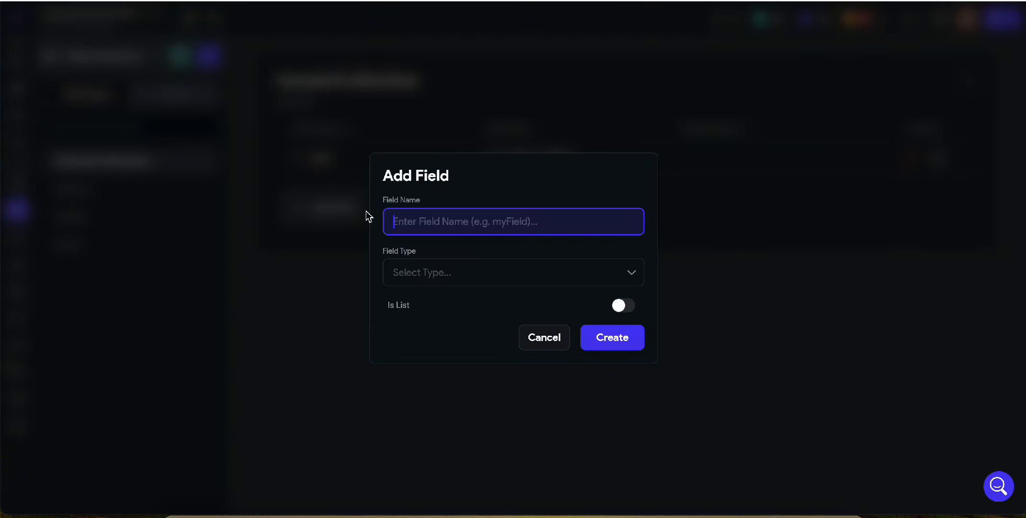
text(message)
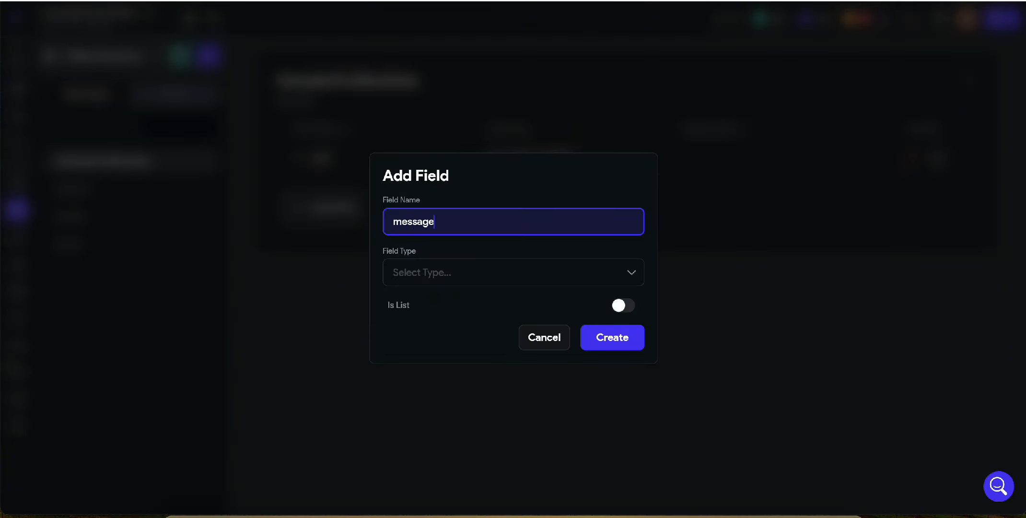
click(482, 270)
click(474, 348)
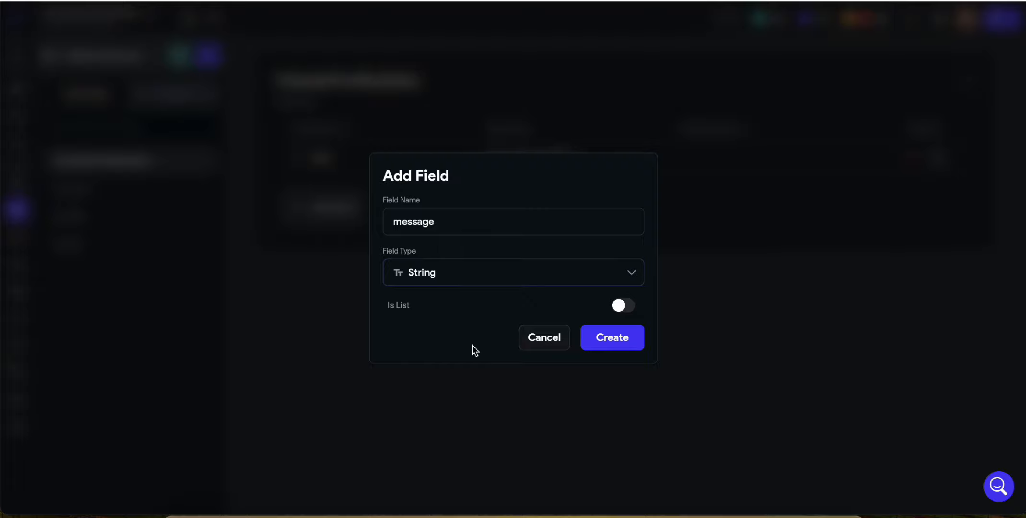
click(611, 331)
- Add an Integer field named total to the linkedinProfilesData data type
click(335, 242)
text(total)
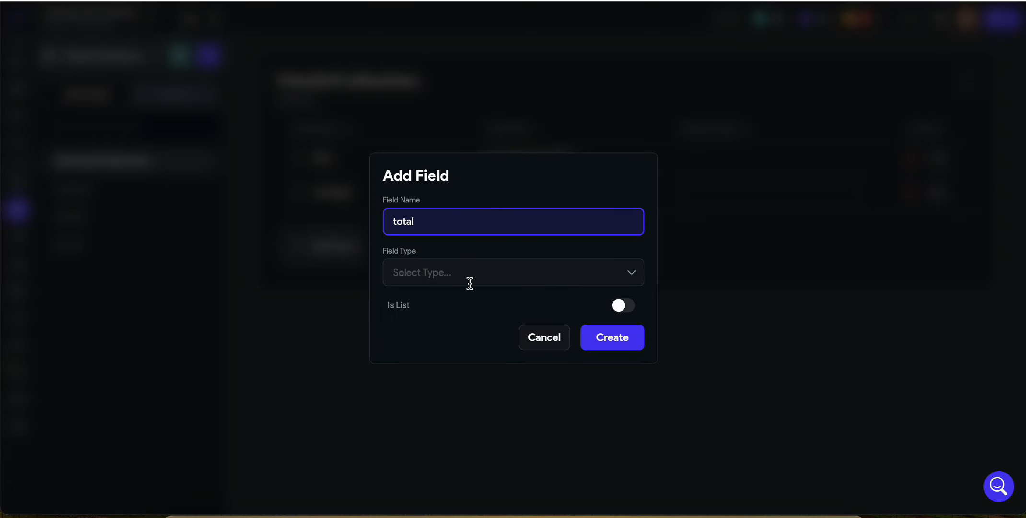
click(470, 282)
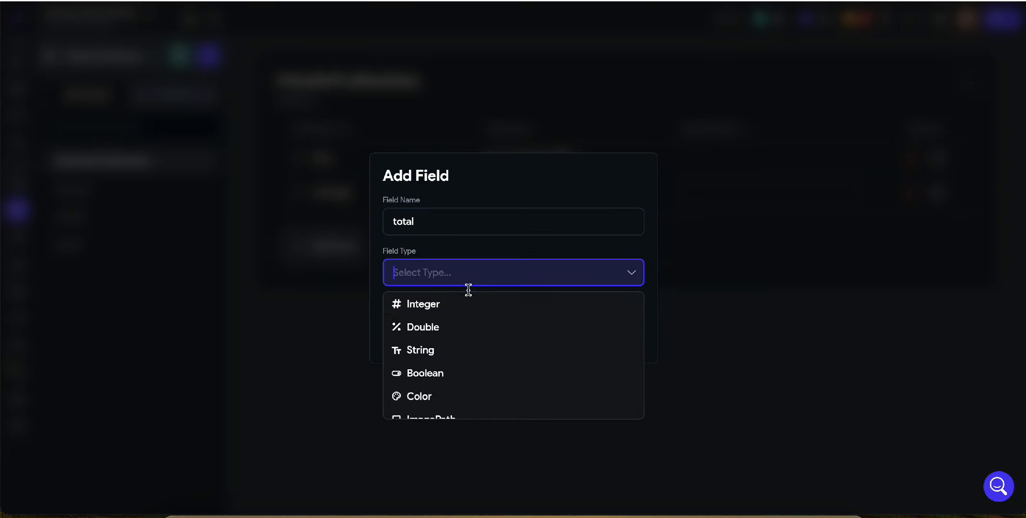
click(479, 302)
click(632, 337)
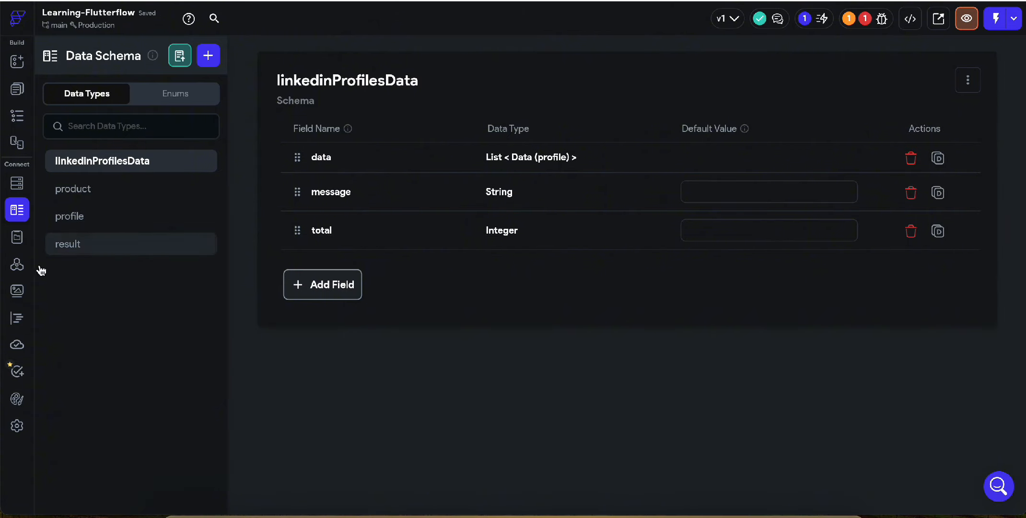
- Go back to the Fresh LinkedIn Profile Data call's response and test settings and run the API test
click(17, 266)
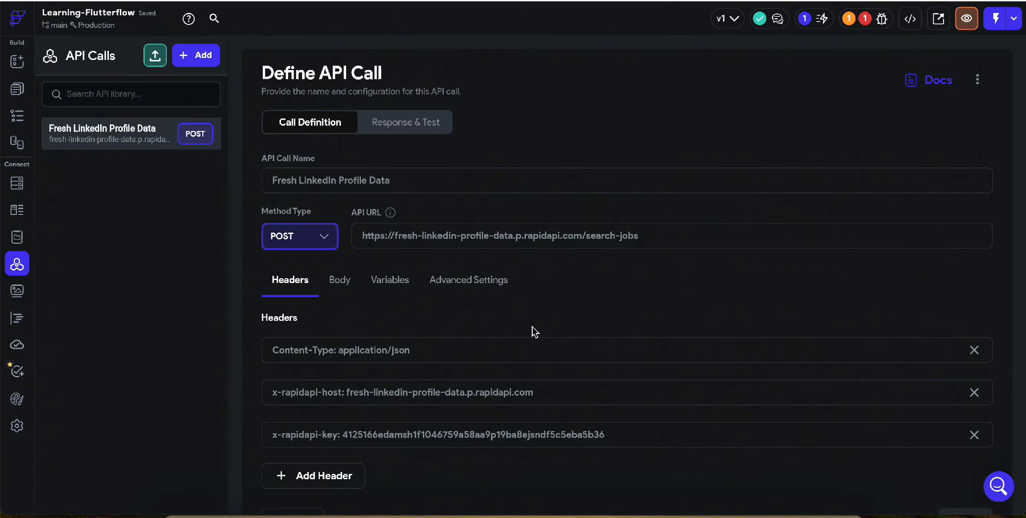
click(418, 123)
scroll(680, 268, down, 3)
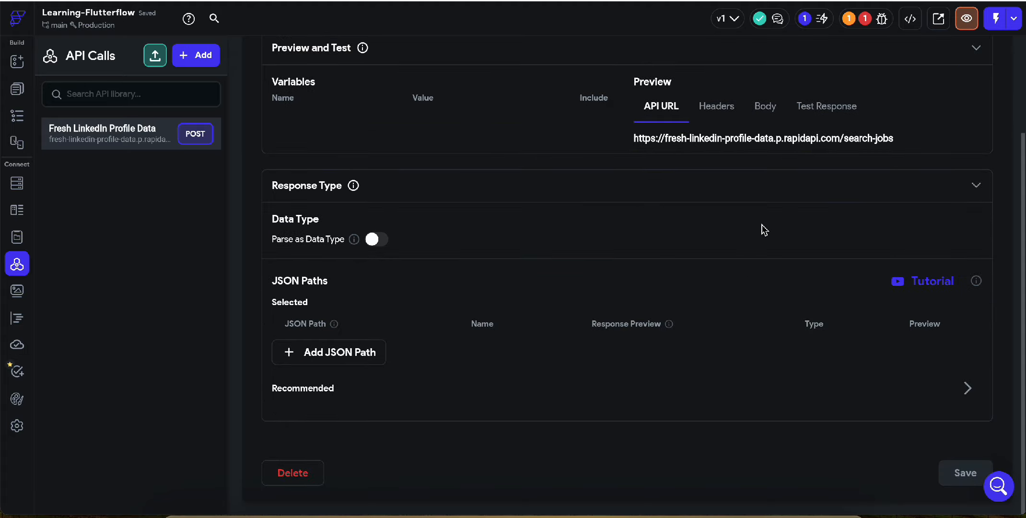
scroll(763, 227, up, 2)
click(946, 73)
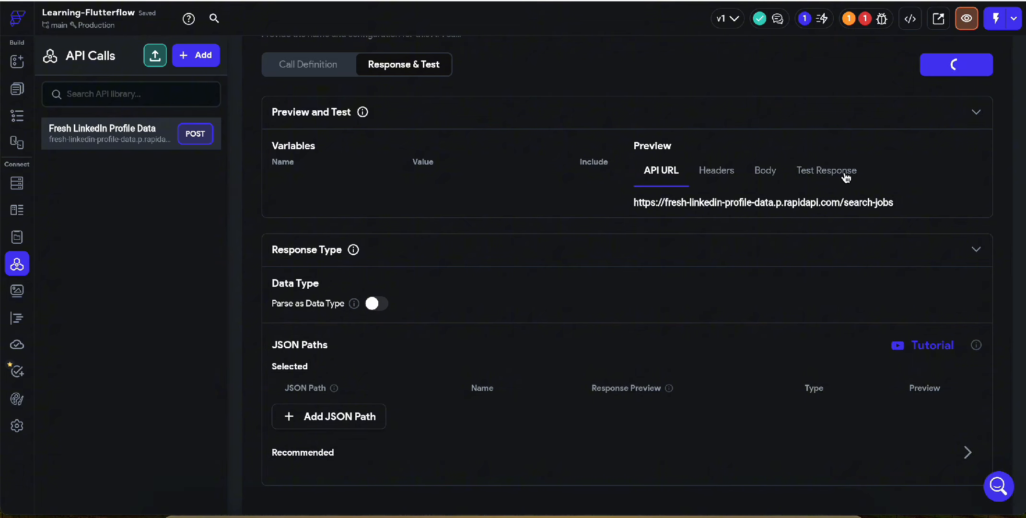
- Review the request's headers and JSON body in the preview, and return to the test response
click(718, 173)
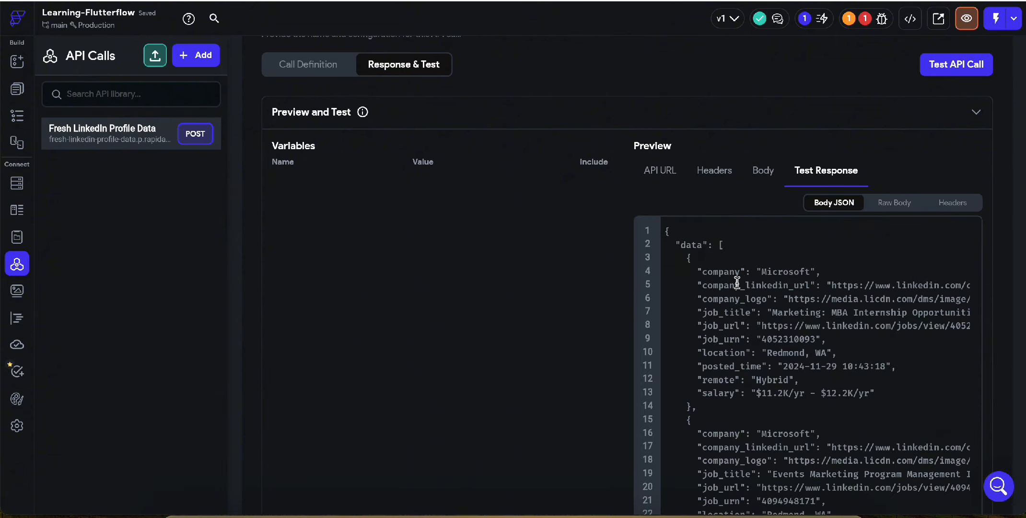
click(715, 171)
click(768, 172)
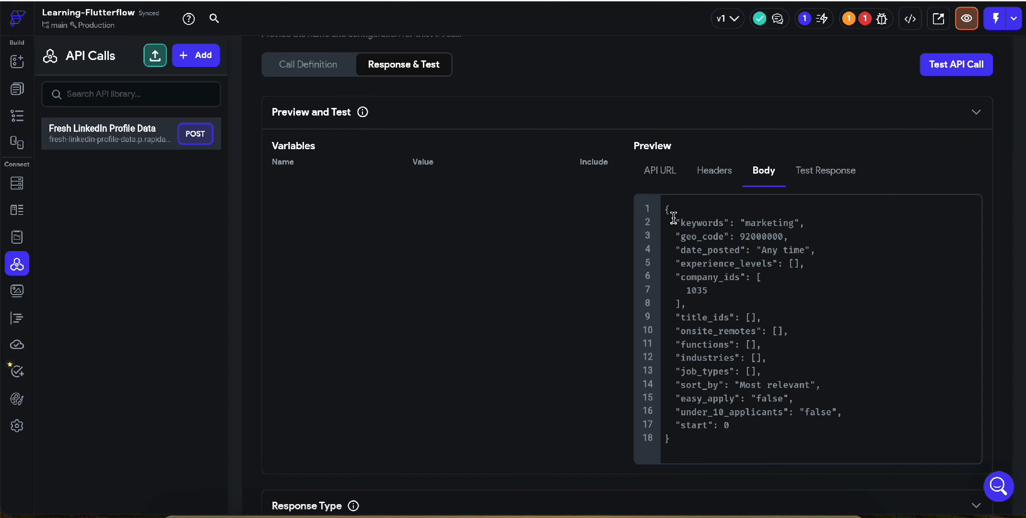
drag(667, 207, 781, 451)
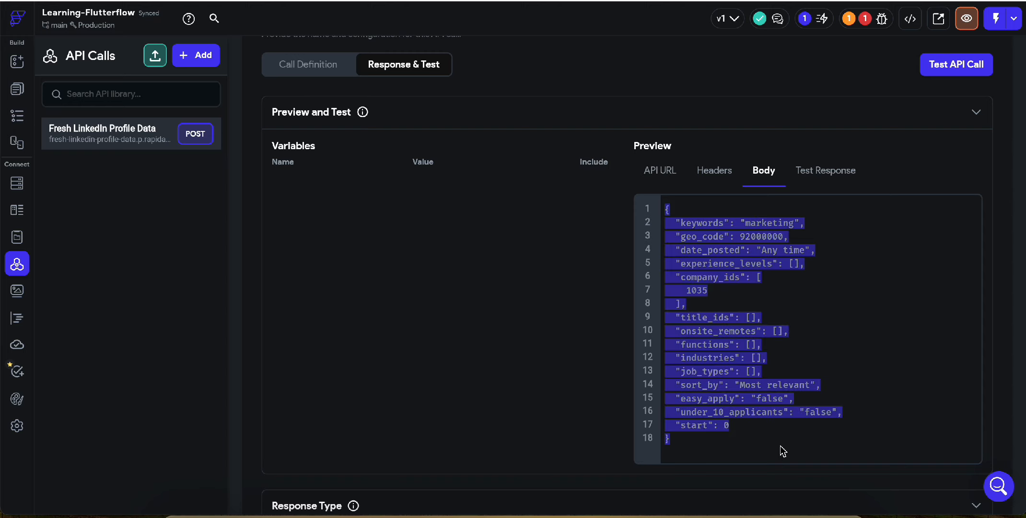
click(792, 324)
click(827, 174)
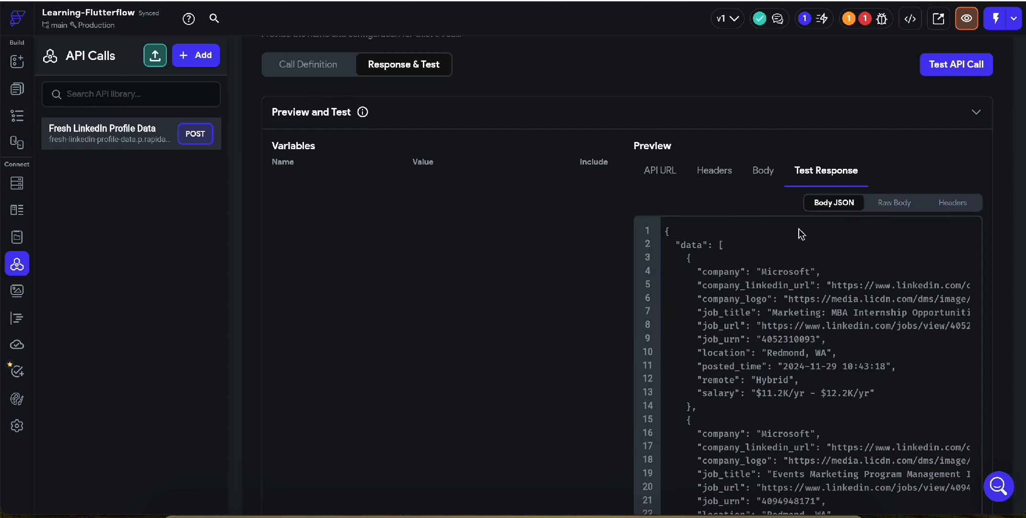
- Enable parsing the API response as a data type and select linkedinProfilesData
scroll(739, 374, down, 3)
scroll(594, 320, down, 5)
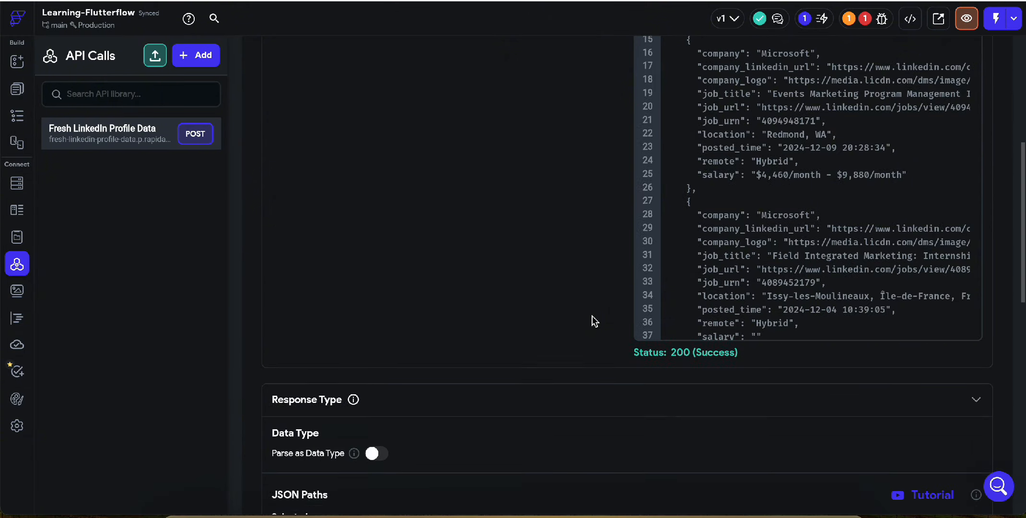
scroll(763, 254, down, 3)
scroll(777, 197, down, 3)
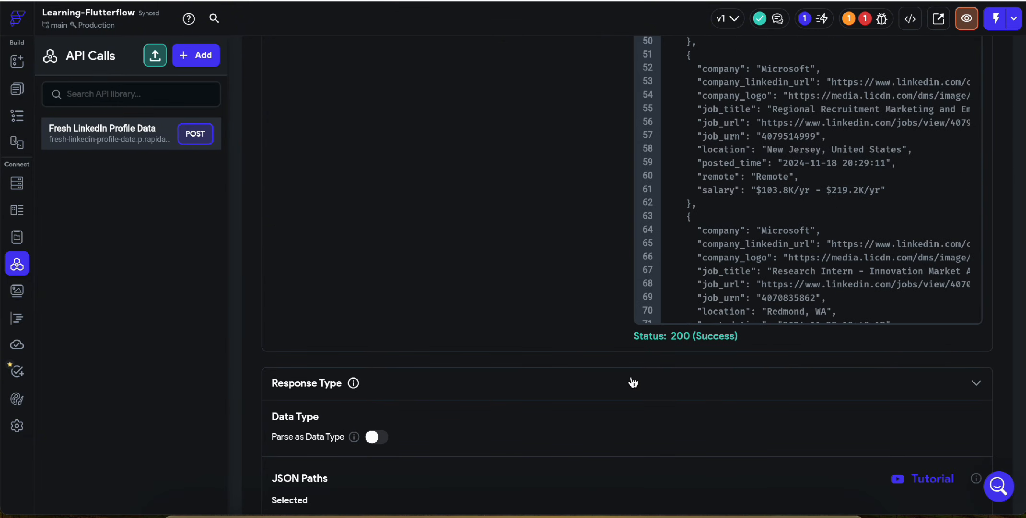
scroll(630, 381, down, 8)
scroll(577, 229, up, 4)
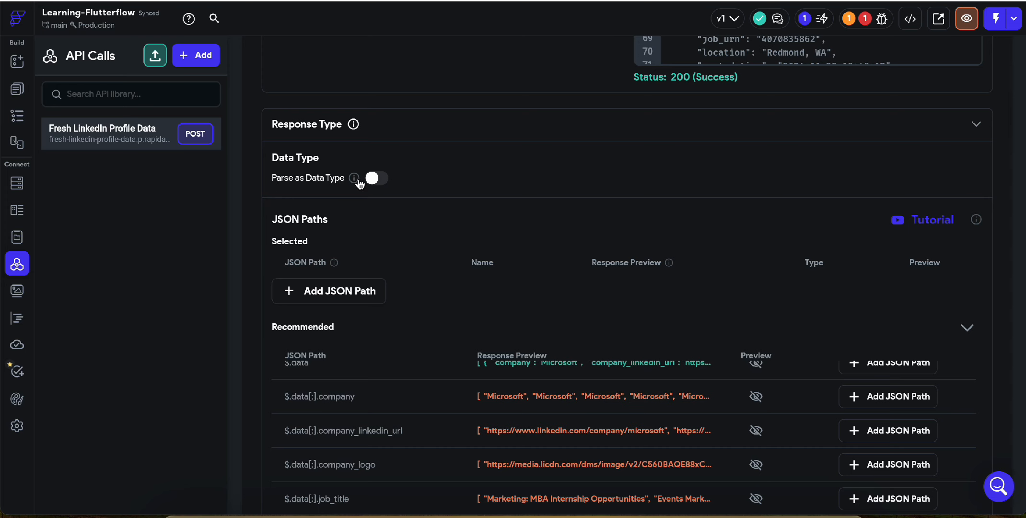
click(373, 178)
click(365, 218)
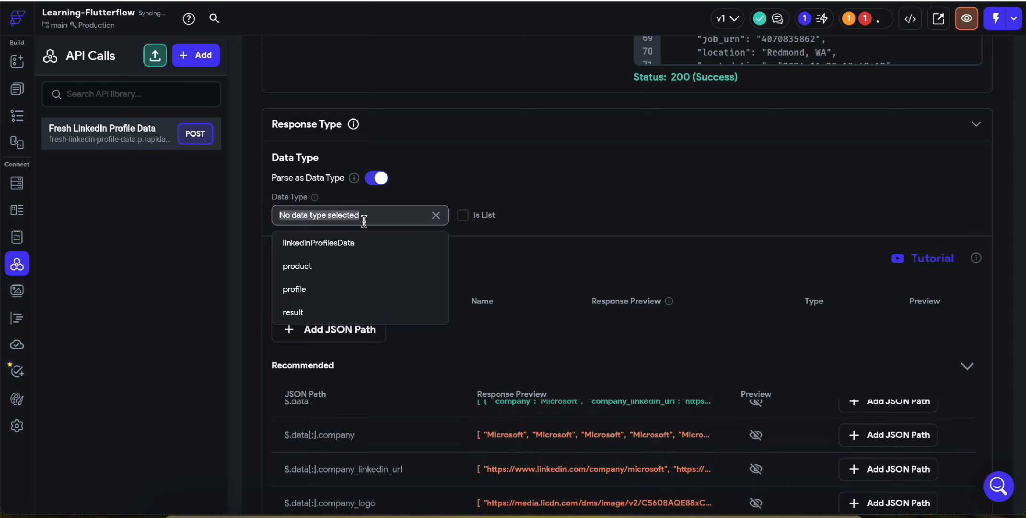
click(354, 244)
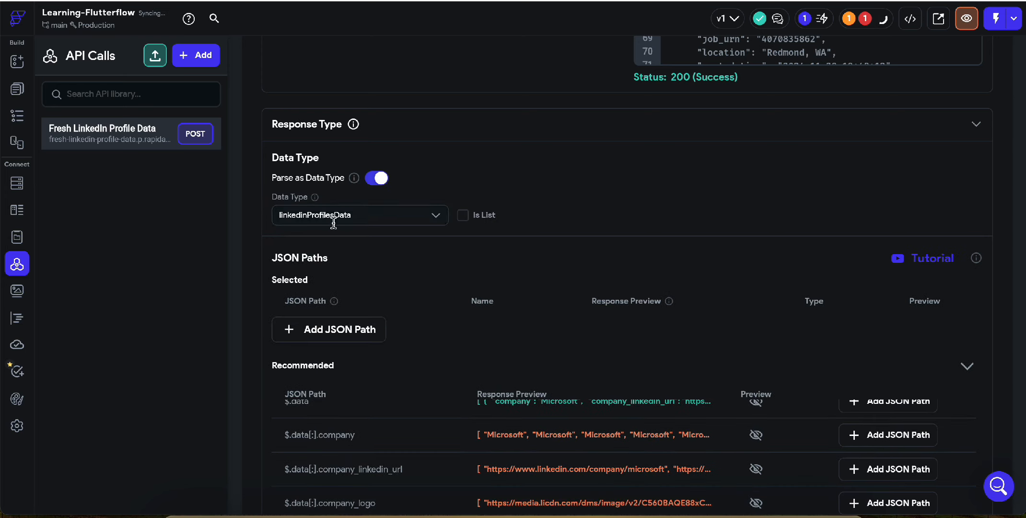
- Examine the test response JSON from the data array and its job entries down to the message and total fields
scroll(763, 190, up, 10)
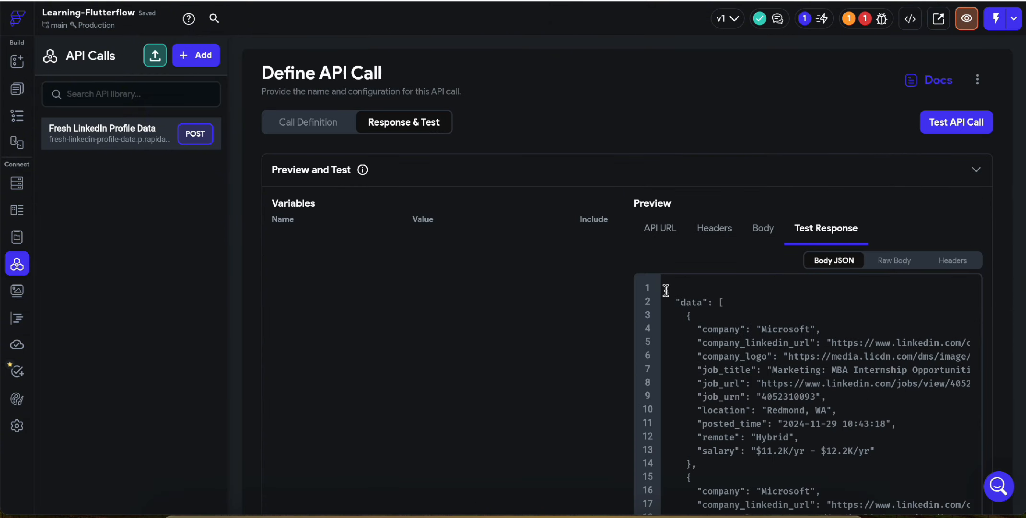
click(678, 289)
drag(673, 302, 765, 428)
click(730, 303)
scroll(764, 428, down, 9)
scroll(760, 460, down, 20)
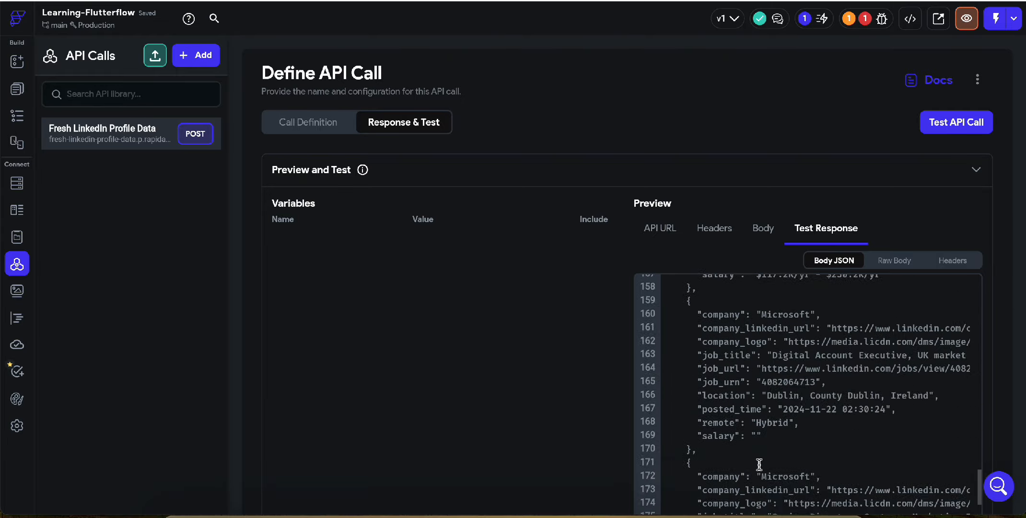
scroll(759, 464, down, 6)
scroll(758, 464, up, 10)
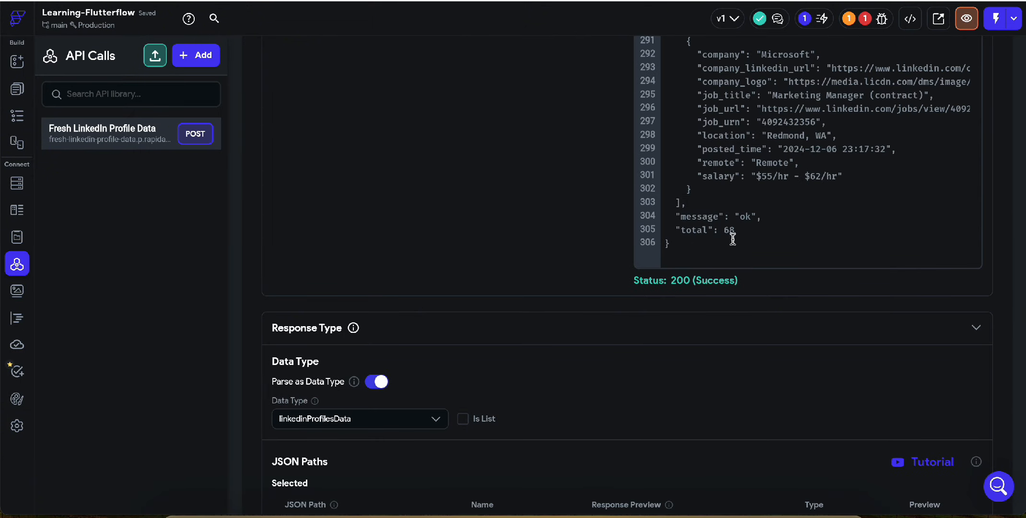
- Save the Fresh LinkedIn Profile Data call with its response parsed as linkedinProfilesData
scroll(582, 377, down, 3)
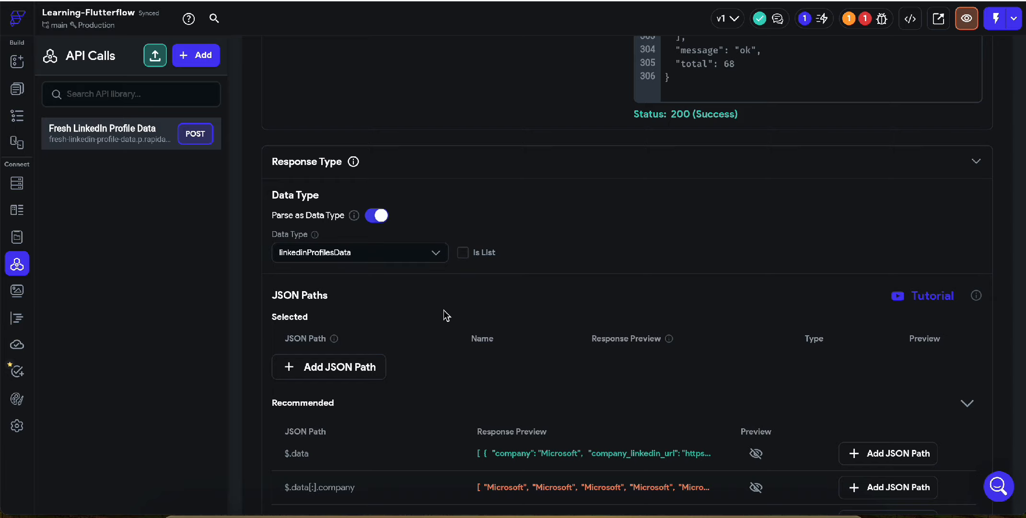
scroll(443, 309, down, 9)
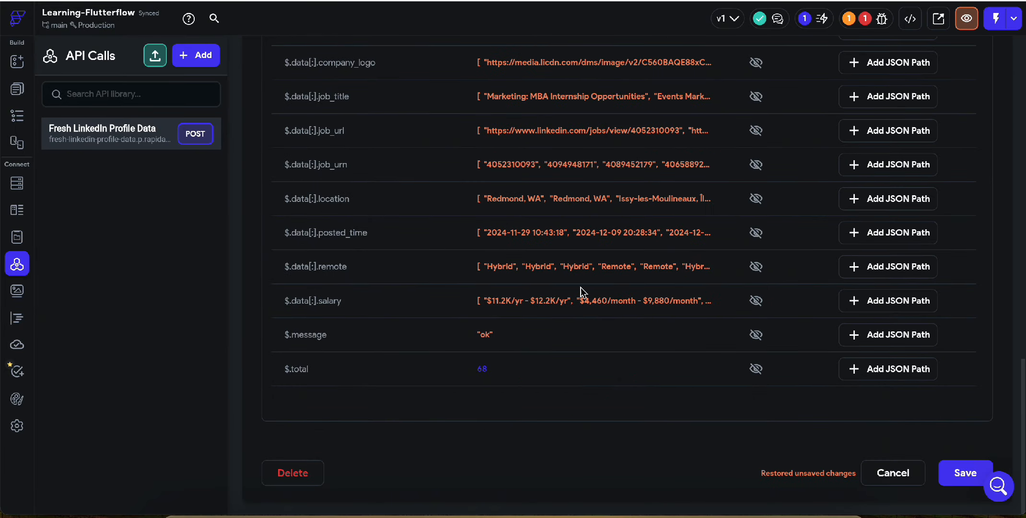
click(959, 473)
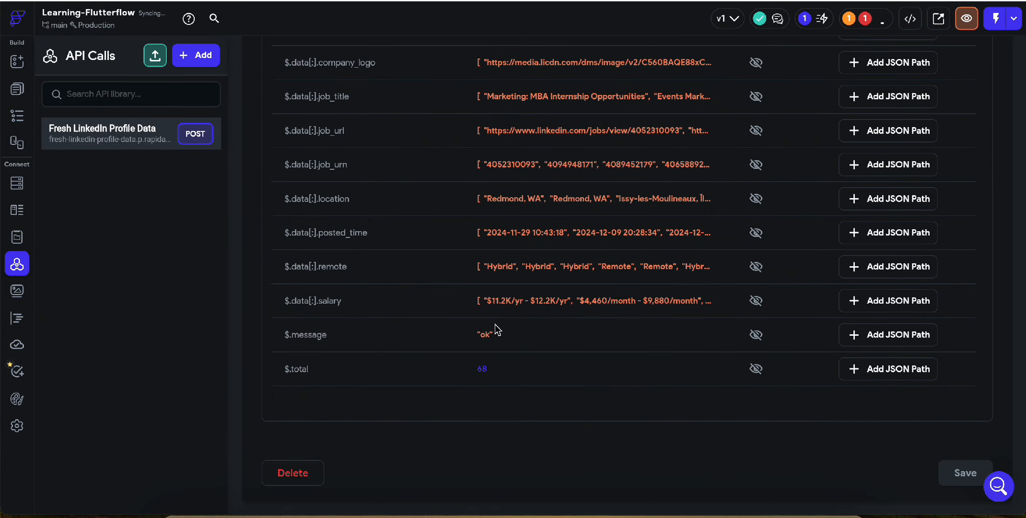
- Add the recommended $.data JSON path to the selected paths and check its type settings without changing them
scroll(496, 329, up, 8)
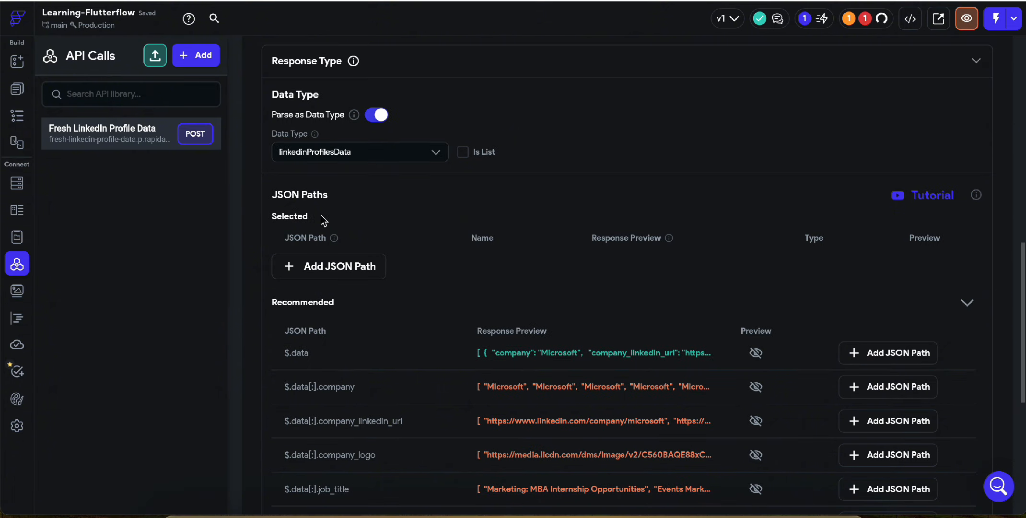
mouse_move(313, 138)
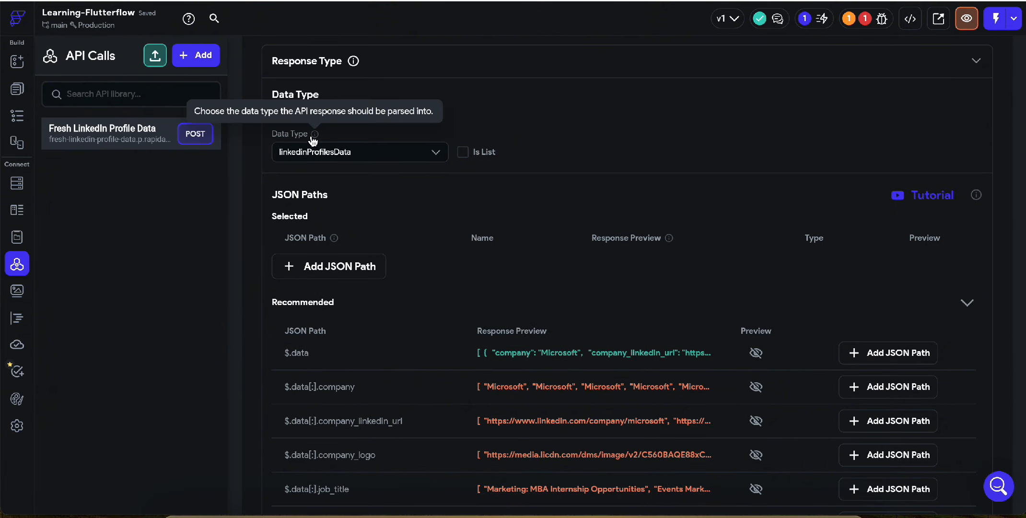
scroll(553, 324, down, 3)
scroll(553, 323, up, 2)
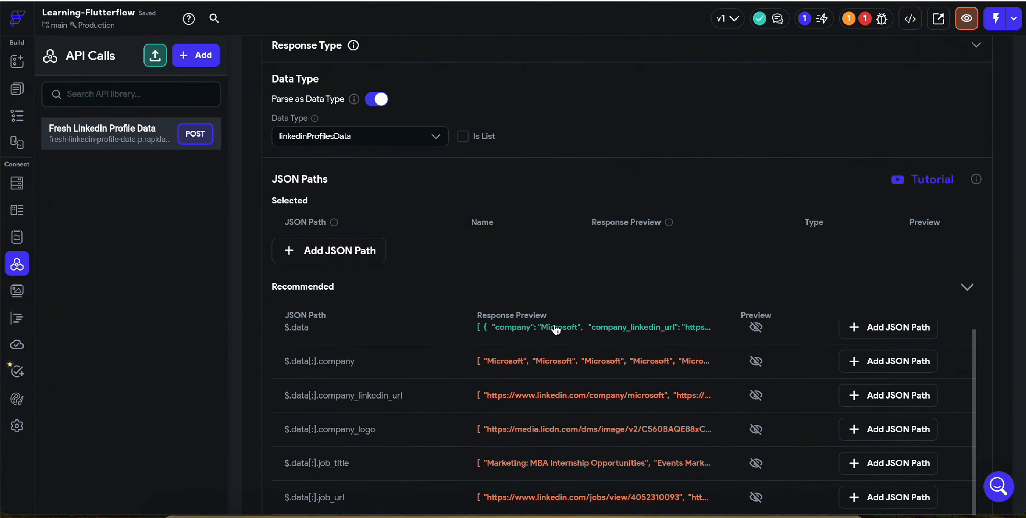
scroll(672, 287, down, 3)
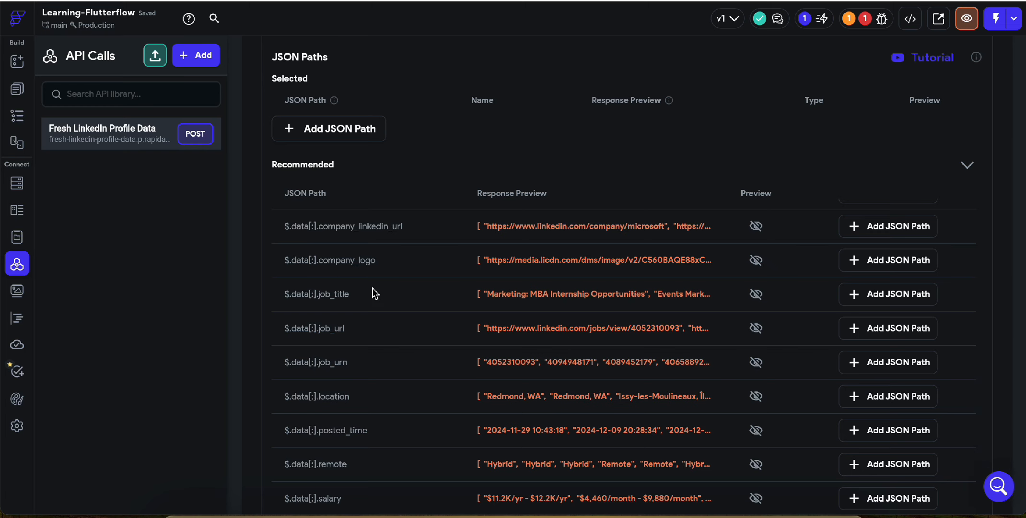
scroll(388, 317, up, 3)
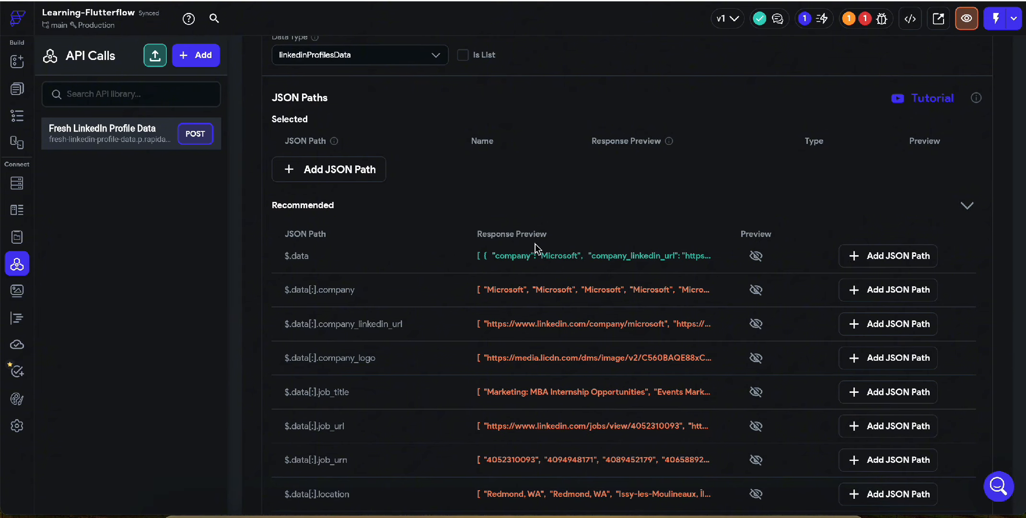
click(887, 257)
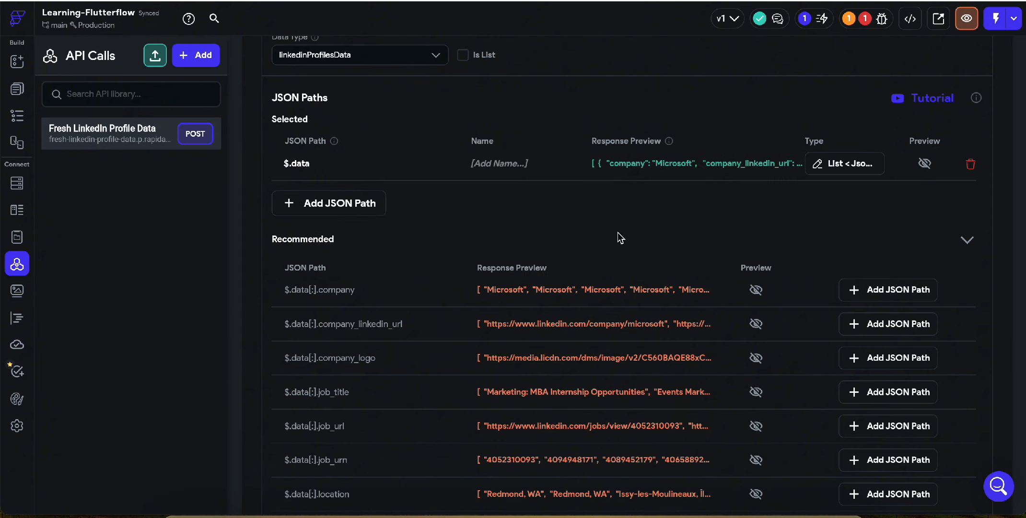
click(837, 194)
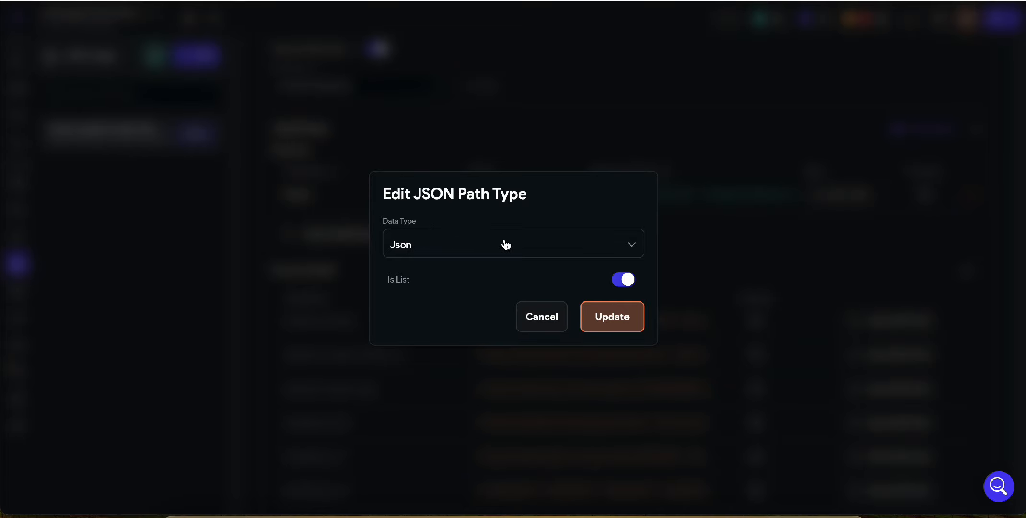
click(523, 318)
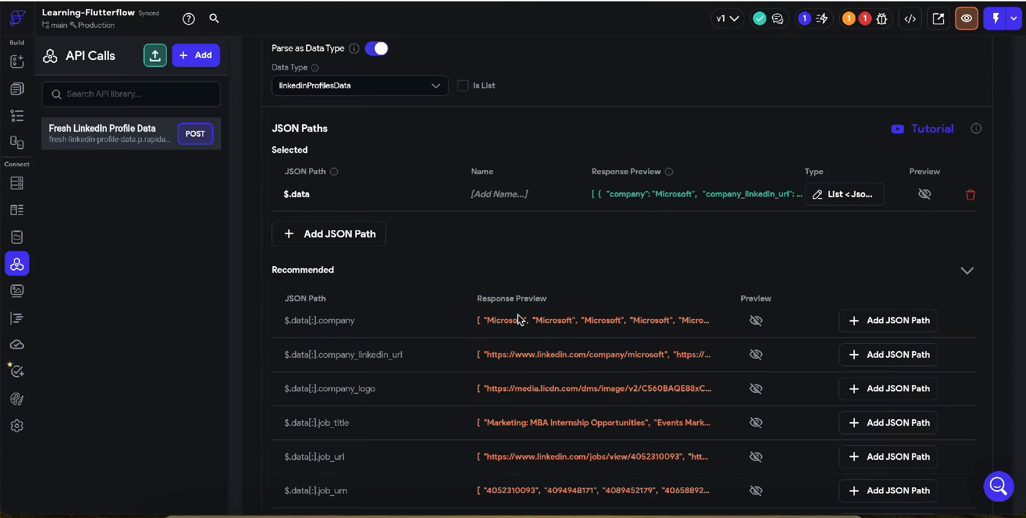
- Preview the $.data path's output and compare it with the data array in the full test response
click(925, 194)
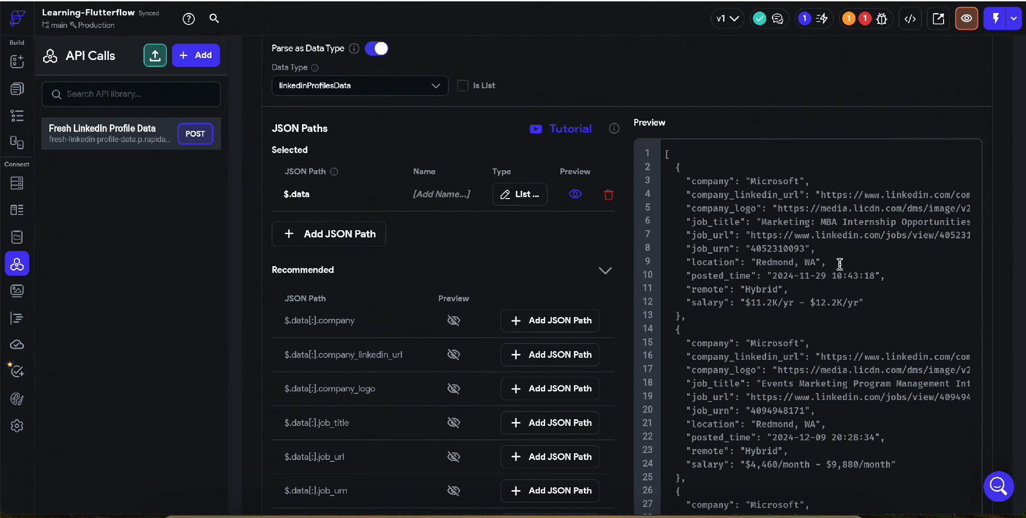
scroll(839, 263, down, 2)
scroll(717, 241, up, 3)
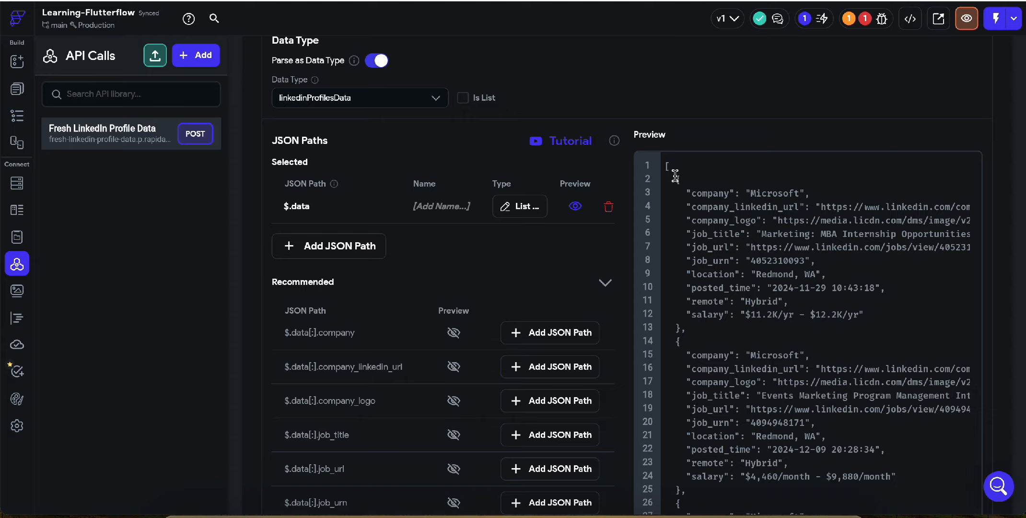
drag(675, 176, 702, 326)
scroll(702, 330, down, 20)
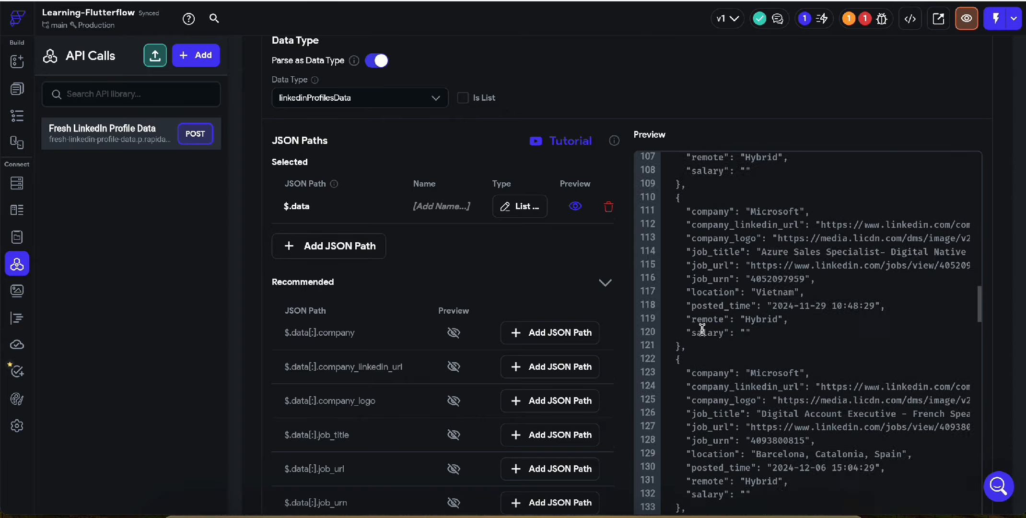
scroll(701, 329, down, 15)
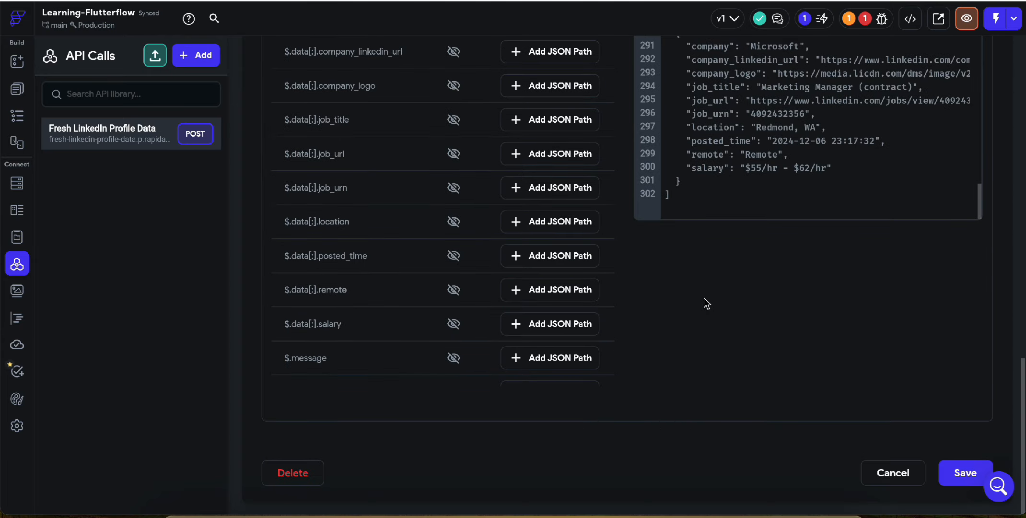
scroll(762, 221, up, 20)
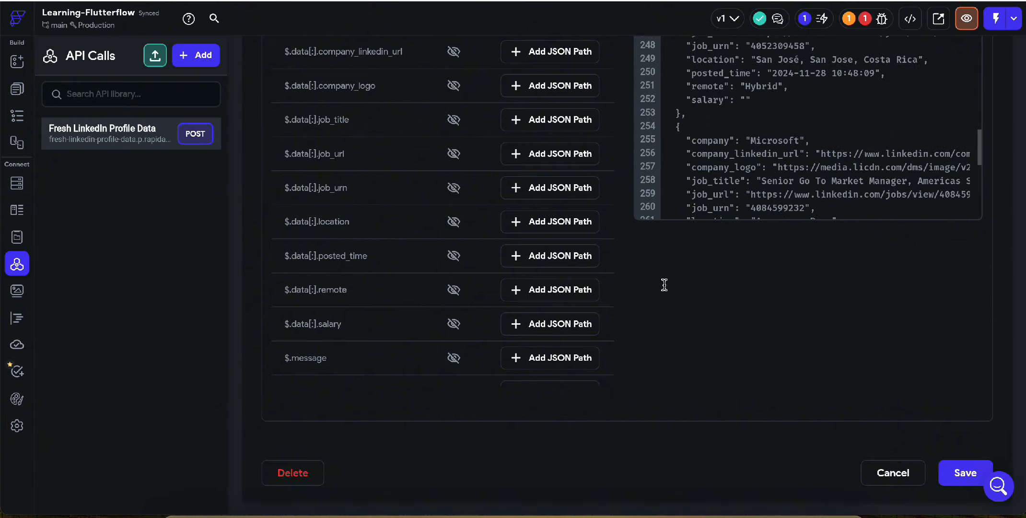
scroll(663, 285, up, 20)
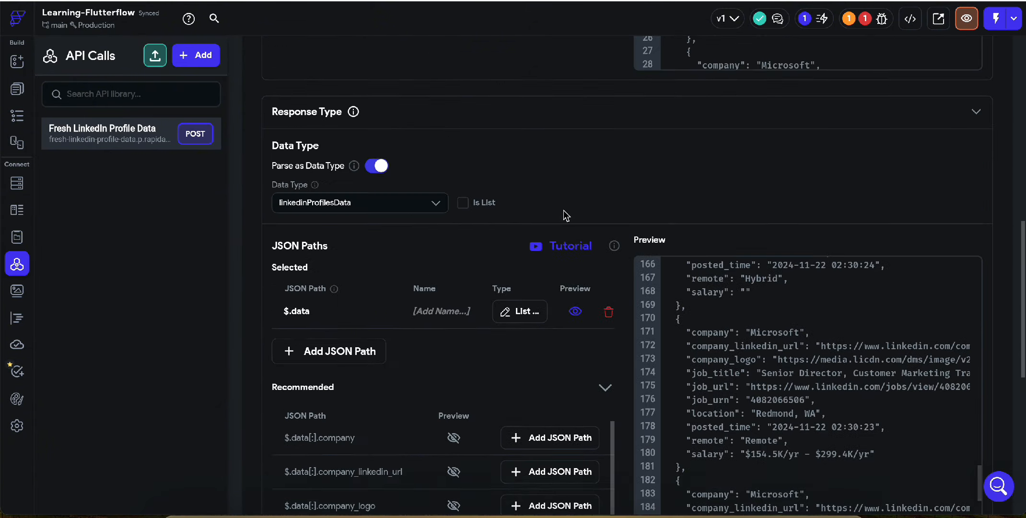
drag(674, 251, 733, 250)
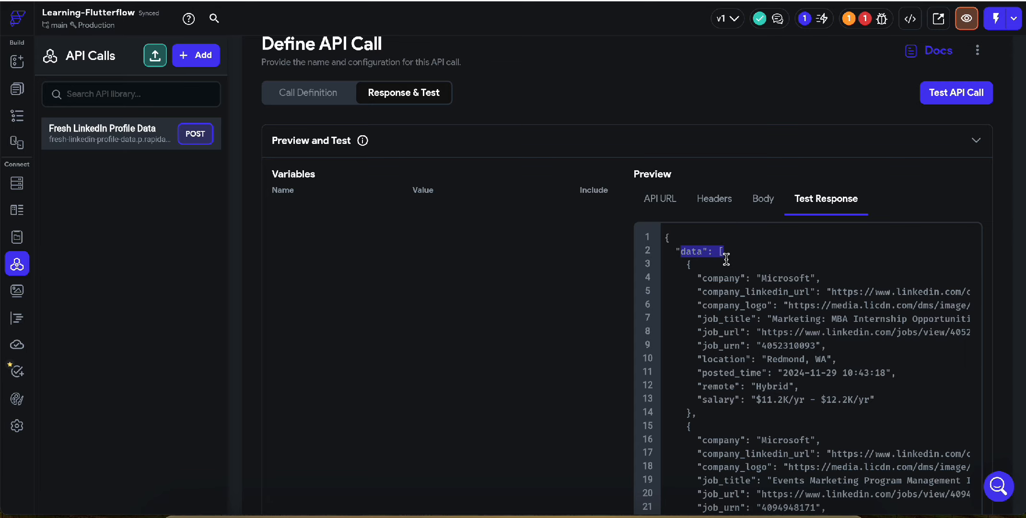
scroll(522, 305, down, 10)
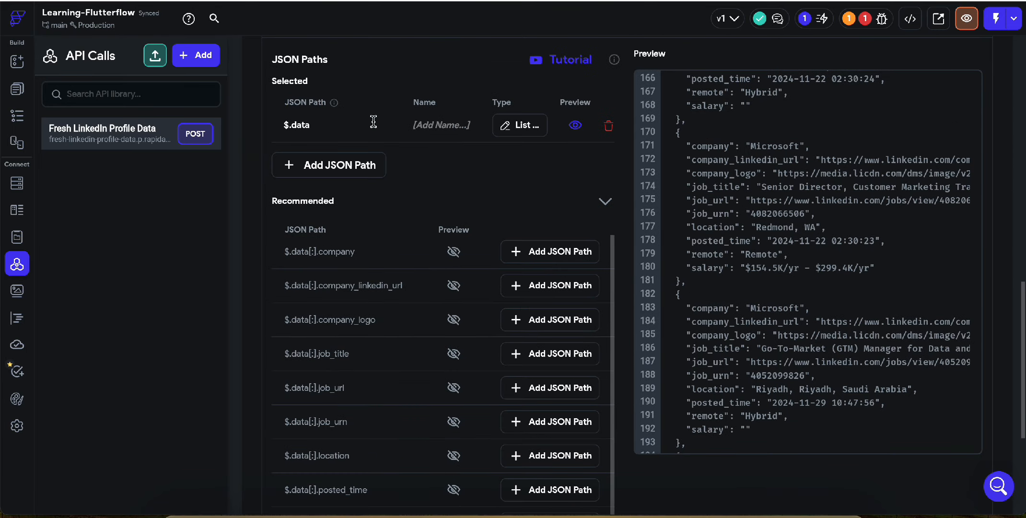
- Name the $.data JSON path profileList and save the API call
click(416, 125)
text(profileList)
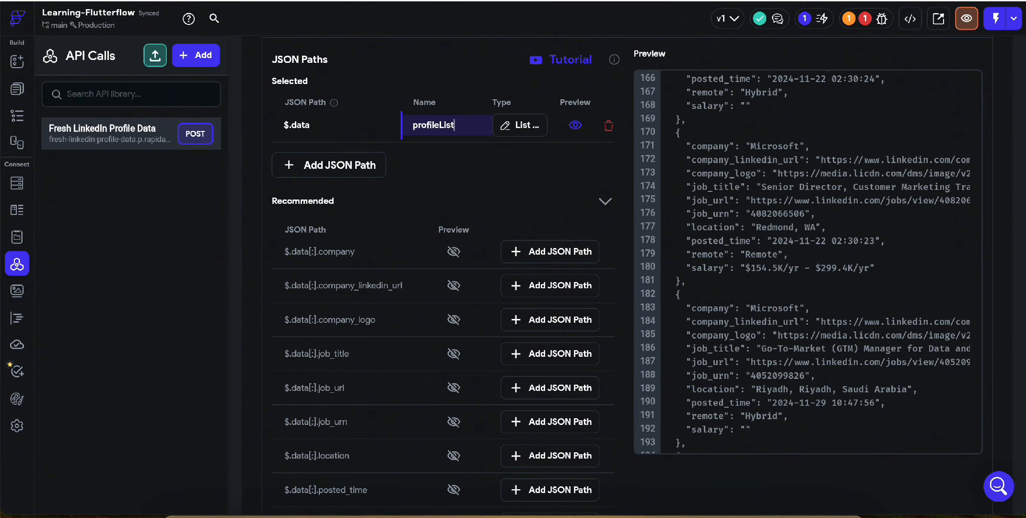
scroll(767, 472, down, 5)
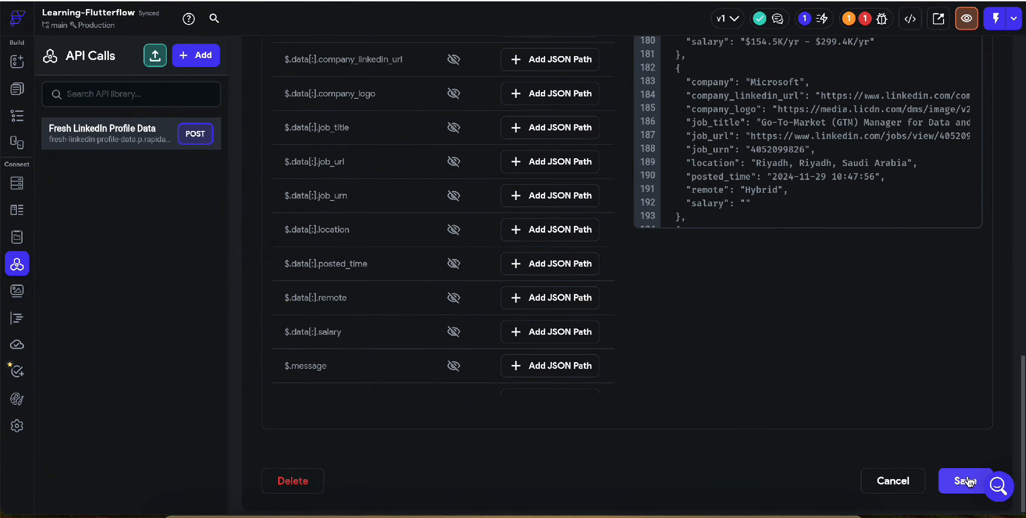
click(966, 480)
scroll(667, 369, up, 10)
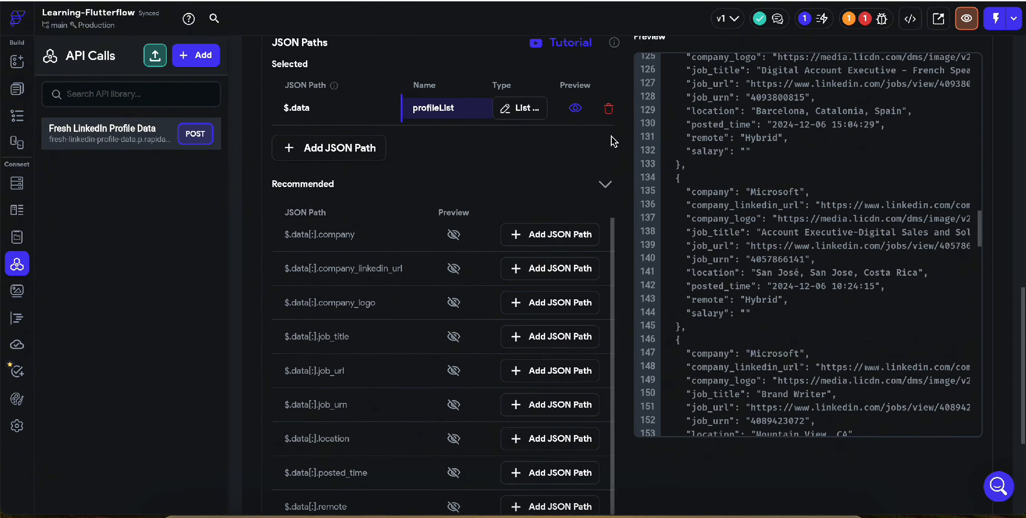
- Remove the profileList JSON path from the selected paths and close the $.data preview
click(608, 108)
click(568, 279)
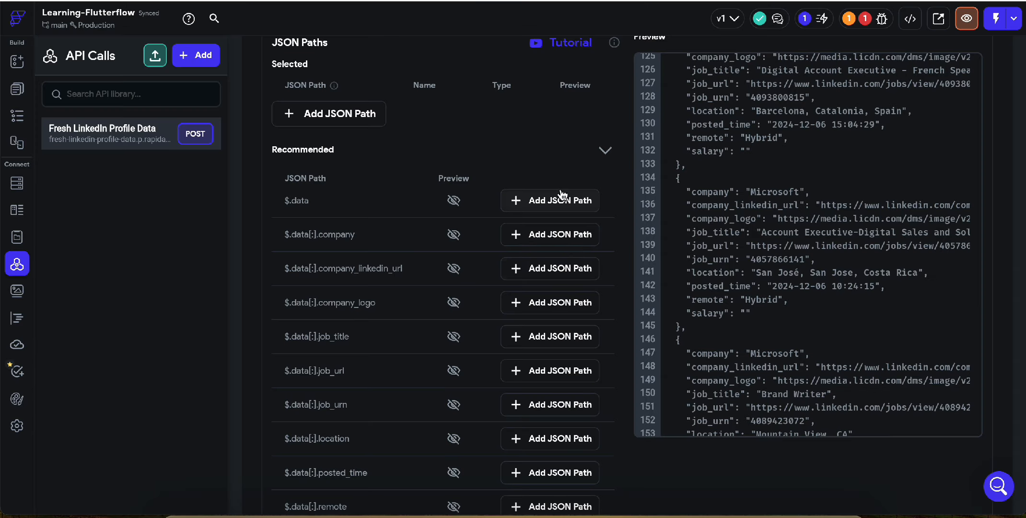
scroll(562, 194, up, 3)
scroll(535, 394, down, 3)
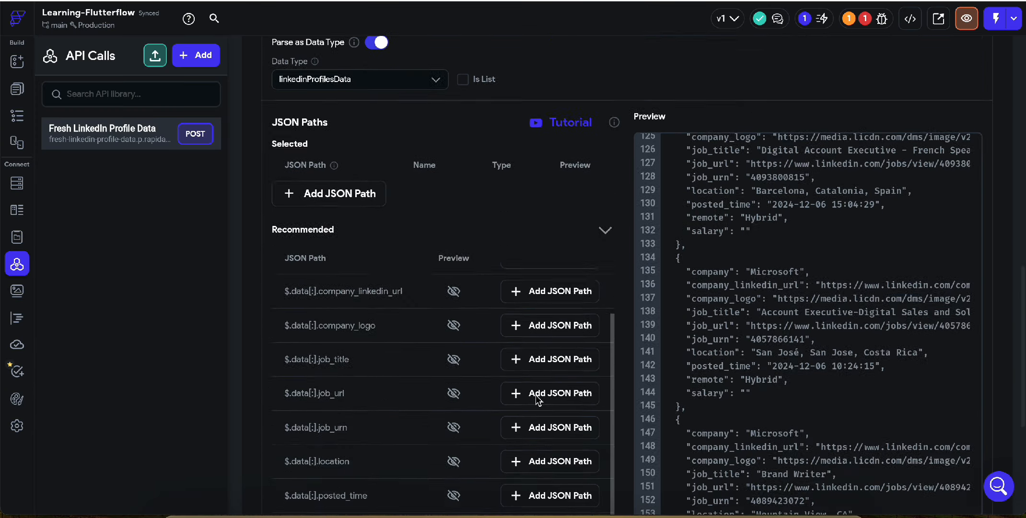
scroll(474, 453, down, 5)
scroll(474, 453, up, 8)
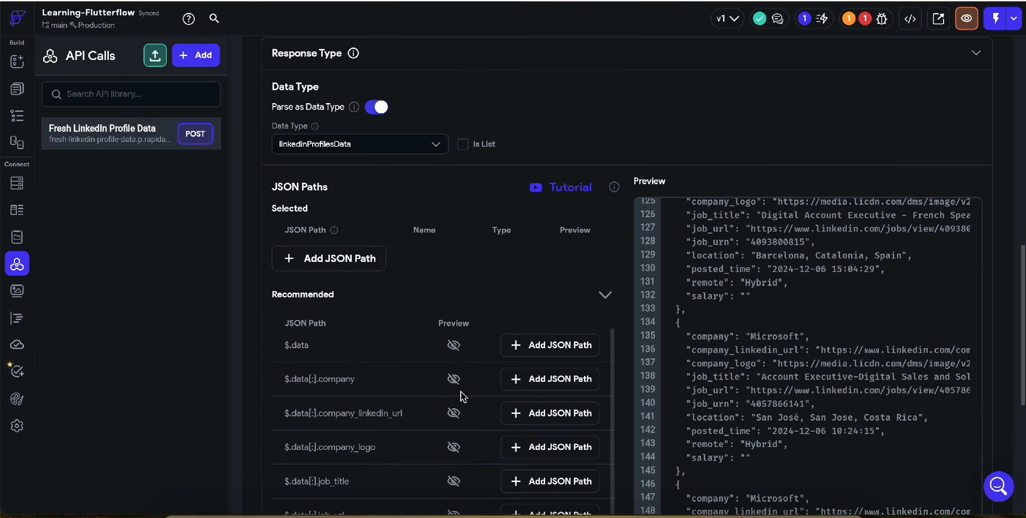
click(459, 345)
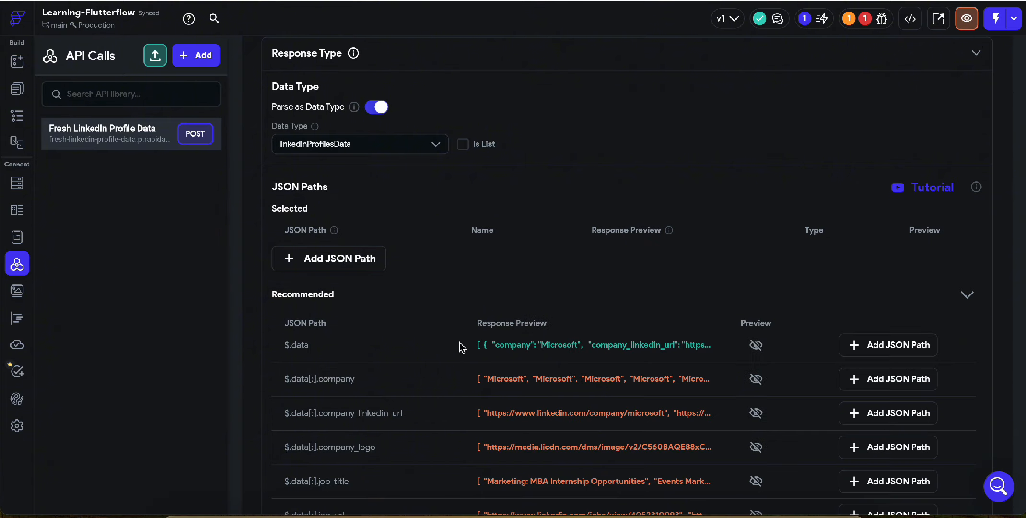
scroll(436, 206, up, 1)
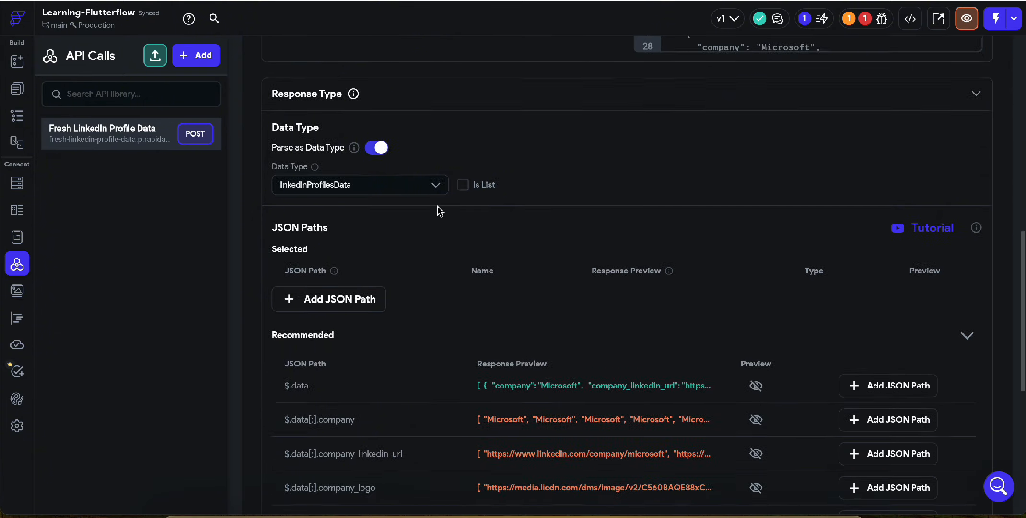
scroll(539, 293, down, 9)
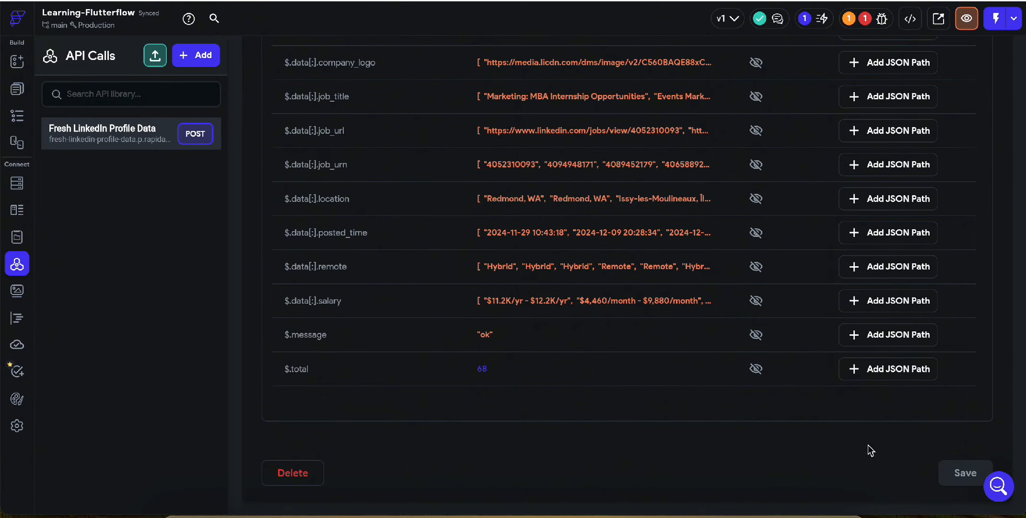
scroll(490, 314, up, 10)
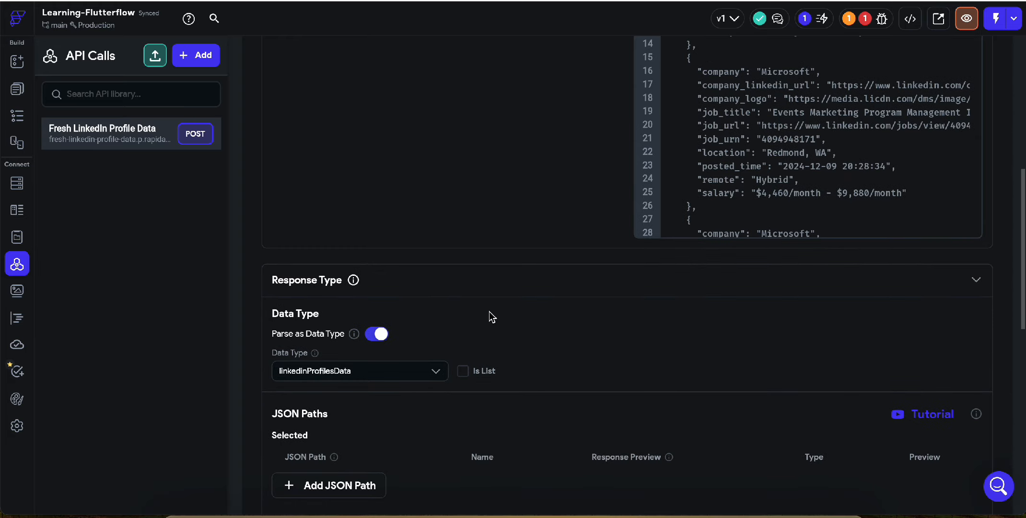
- Open the dataTypes page and add a backend query of type API Call to its Column
click(17, 89)
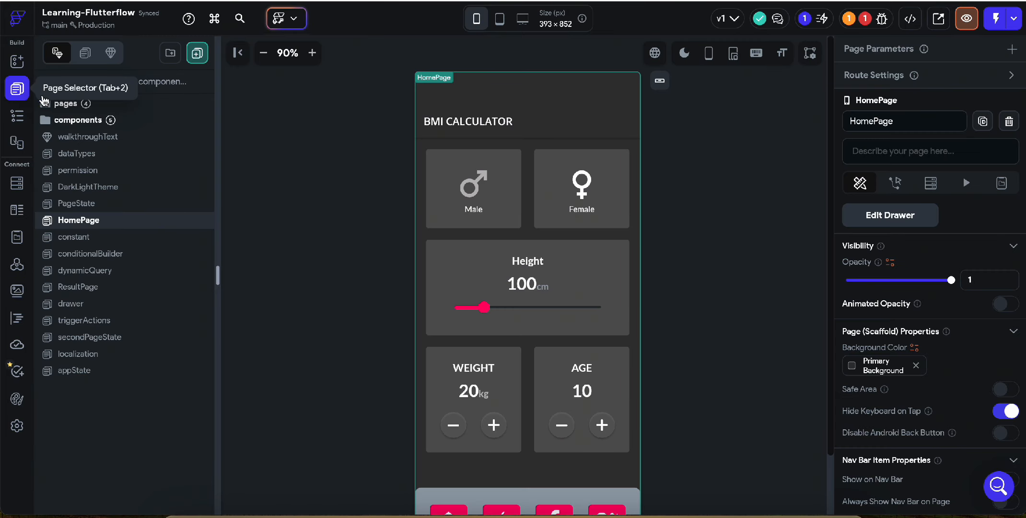
click(197, 54)
click(278, 309)
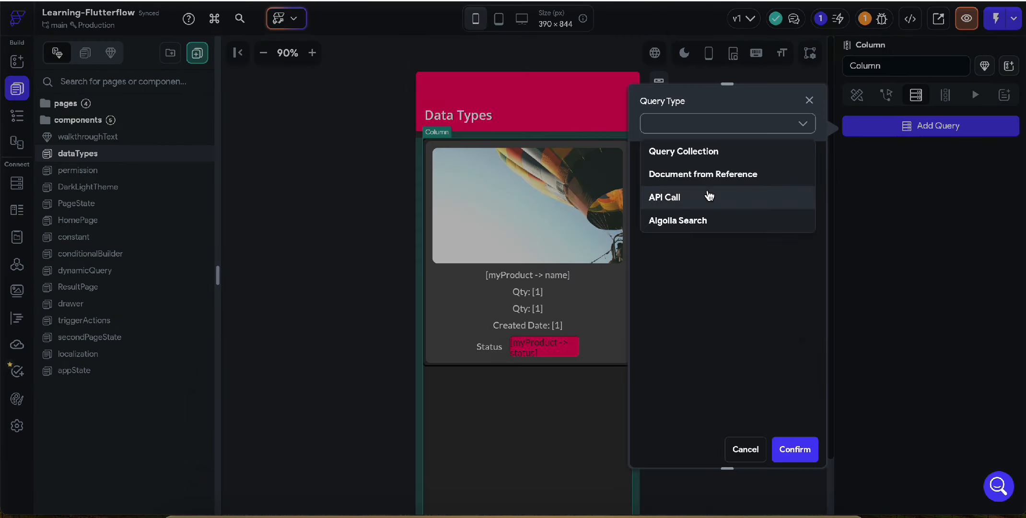
click(708, 196)
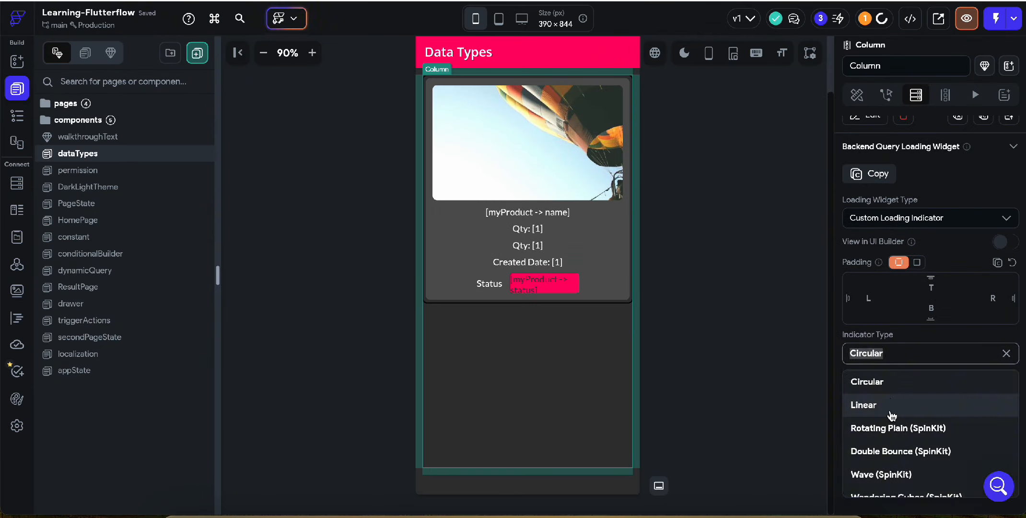
- Undo the Column's custom loading indicator and its backend query
click(675, 251)
key(super+z)
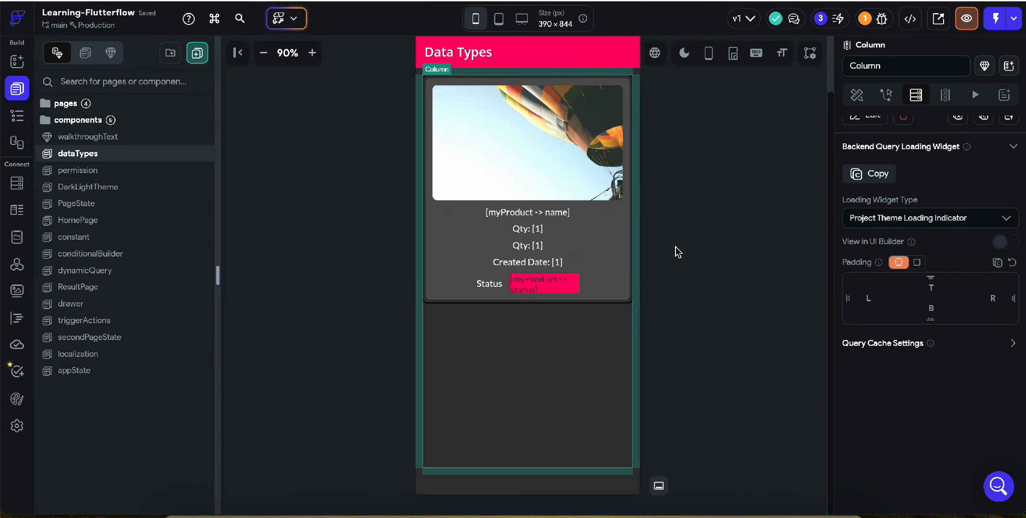
click(551, 163)
scroll(887, 309, down, 5)
click(892, 306)
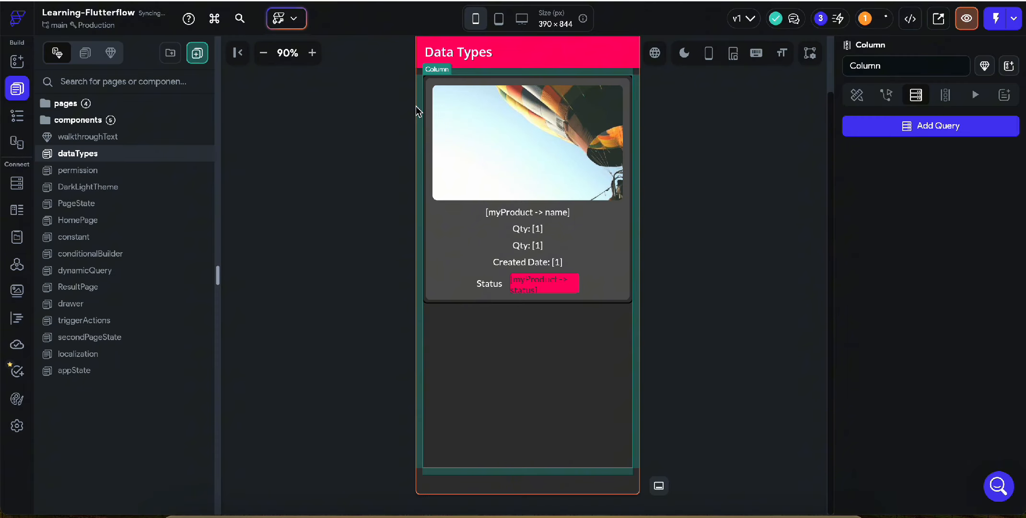
click(424, 113)
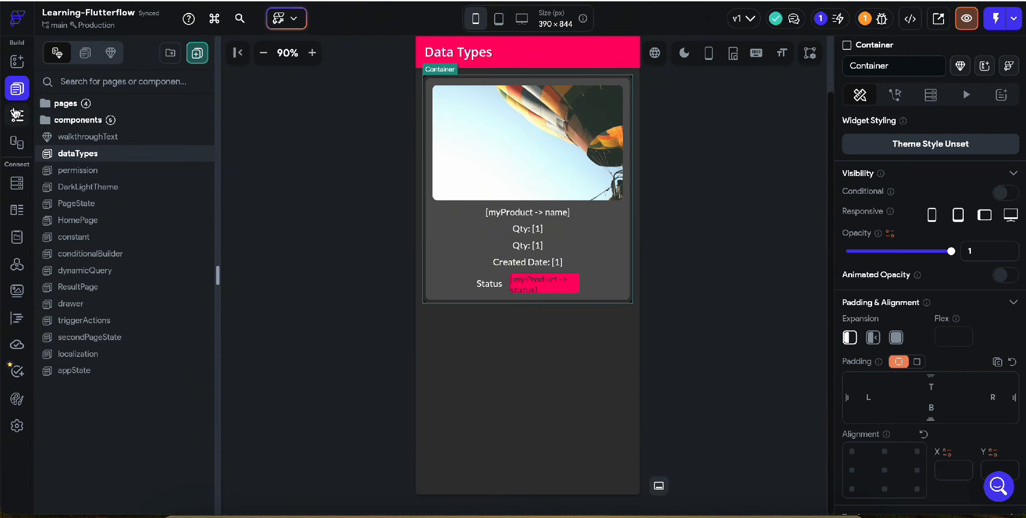
- Add an API Call backend query for Fresh LinkedIn Profile Data to the page's outermost Column
click(17, 116)
click(111, 143)
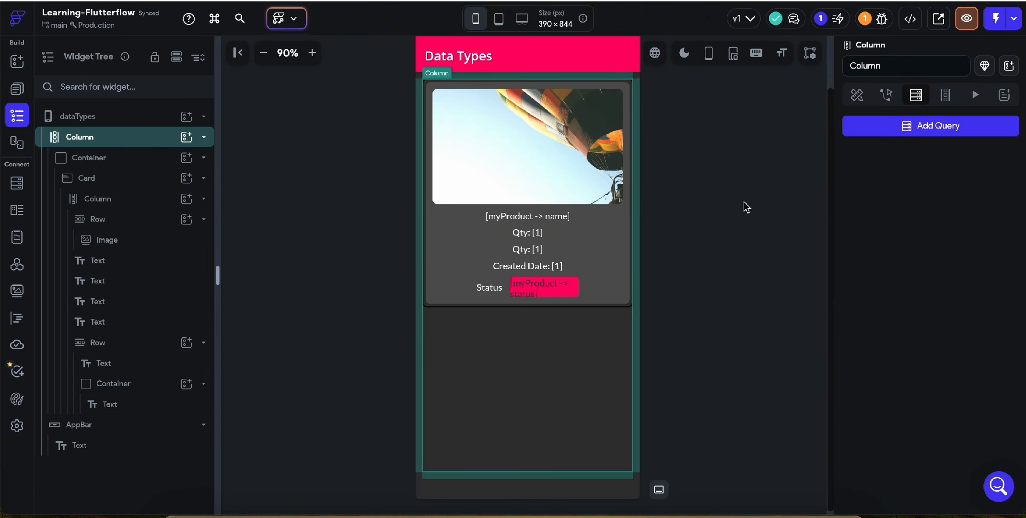
click(930, 128)
click(768, 121)
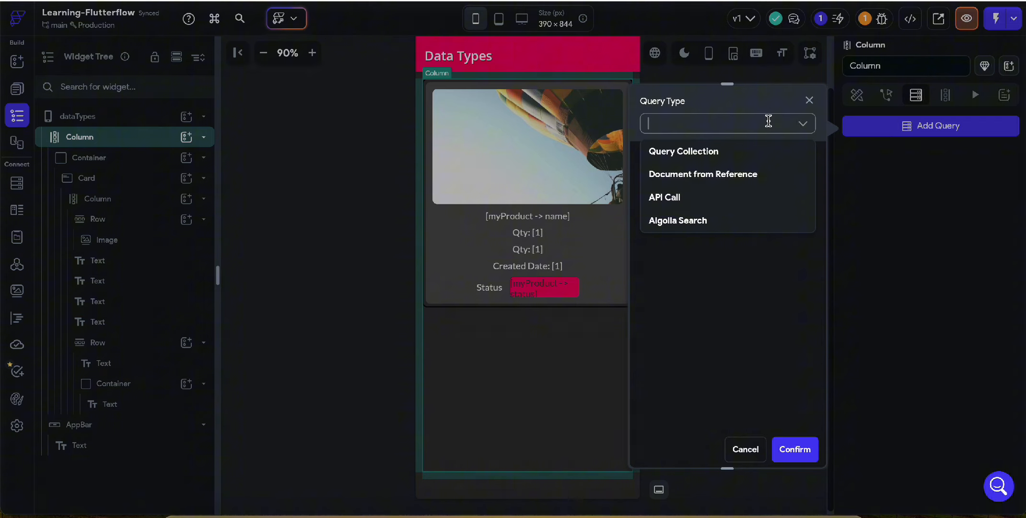
click(744, 153)
click(724, 126)
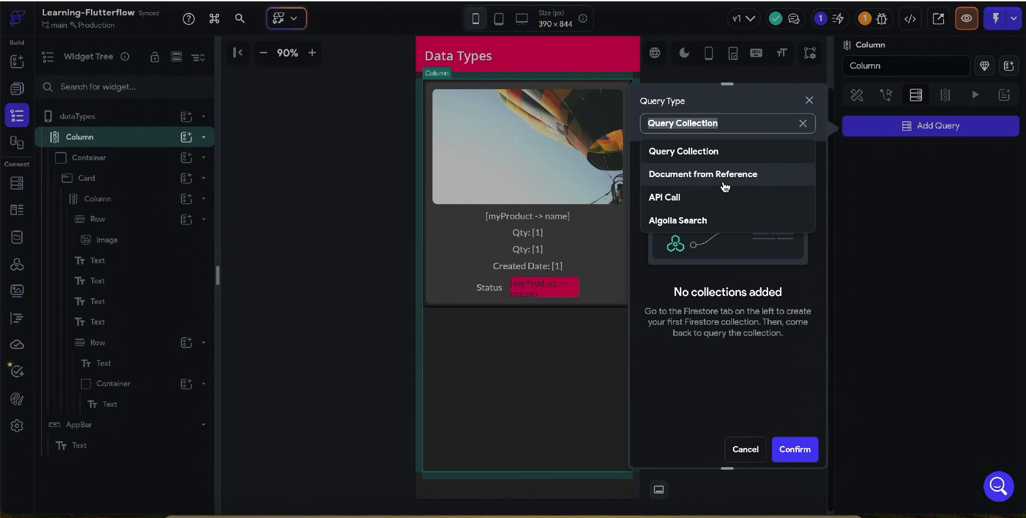
click(723, 197)
click(707, 178)
click(707, 204)
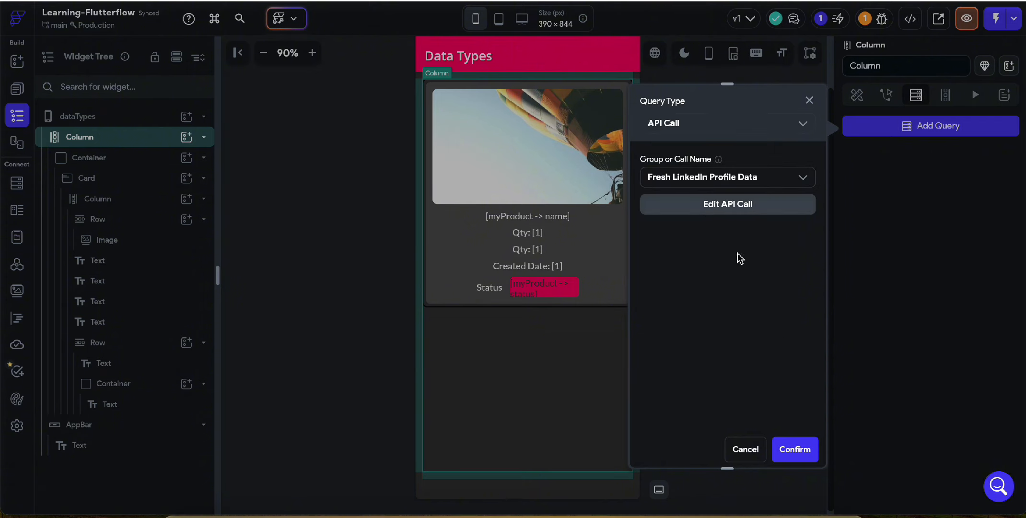
click(793, 449)
click(945, 96)
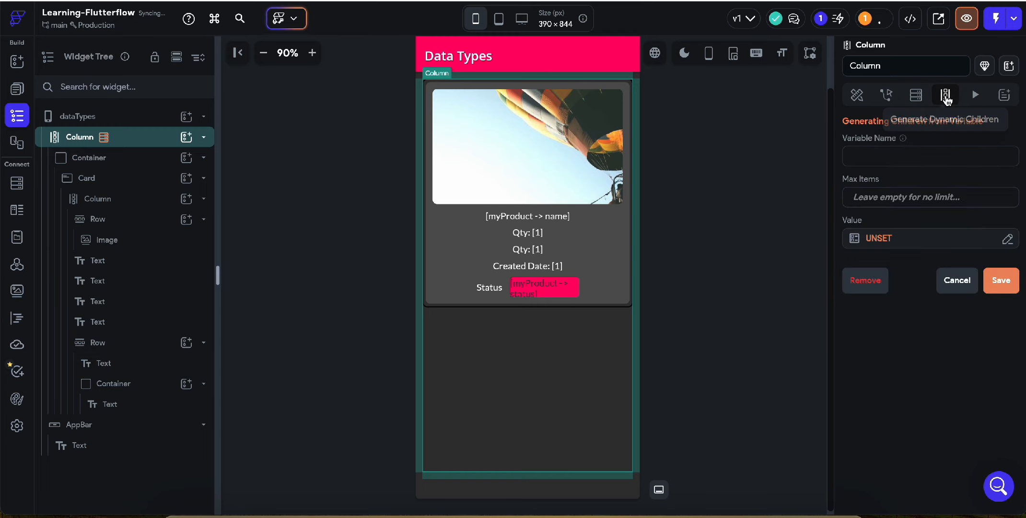
click(876, 238)
click(716, 325)
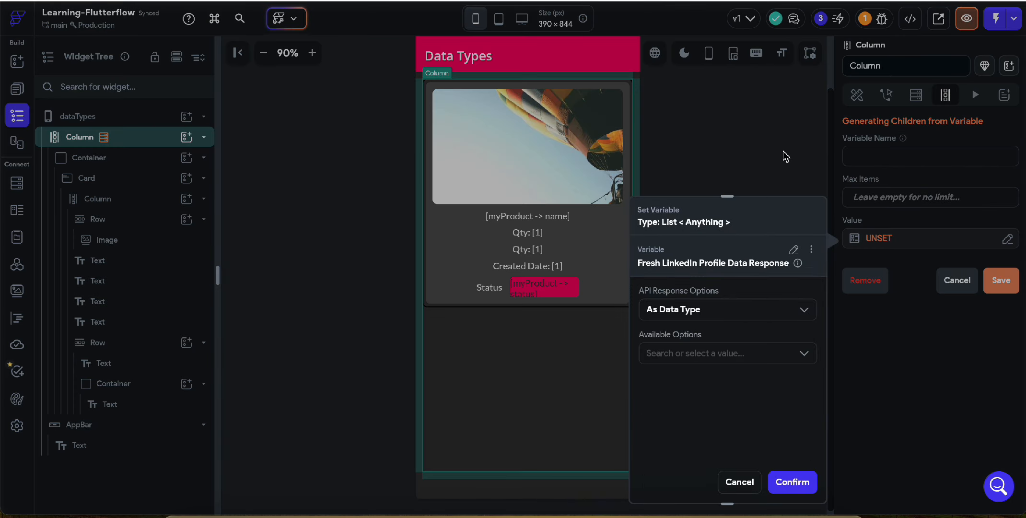
click(743, 481)
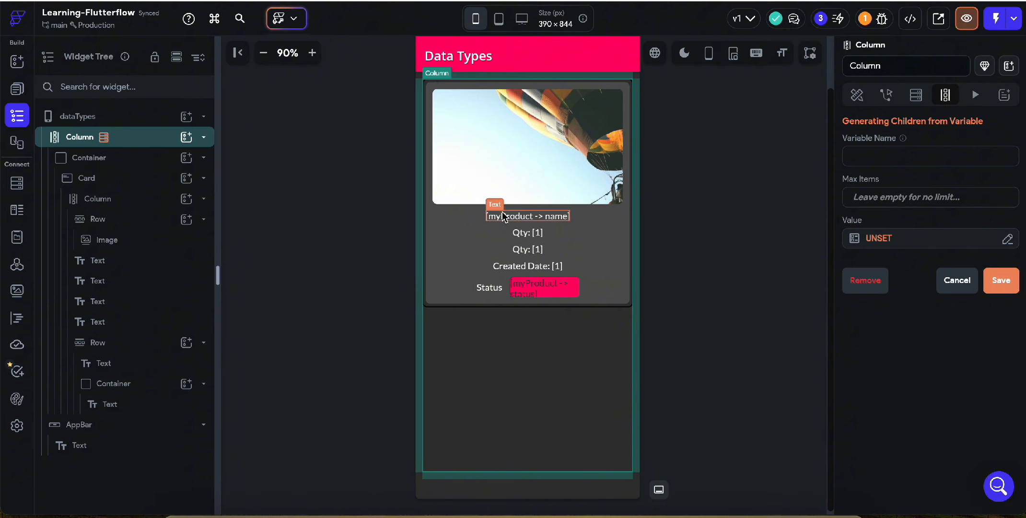
click(916, 95)
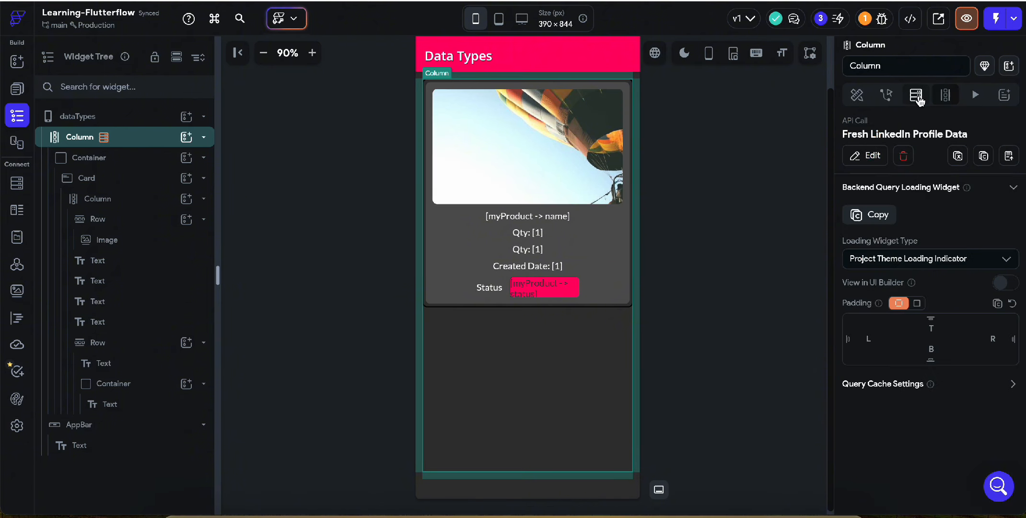
- Set the Column's dynamic children value to the LinkedIn response as data type, using the data structure field data with Map List Items
click(945, 98)
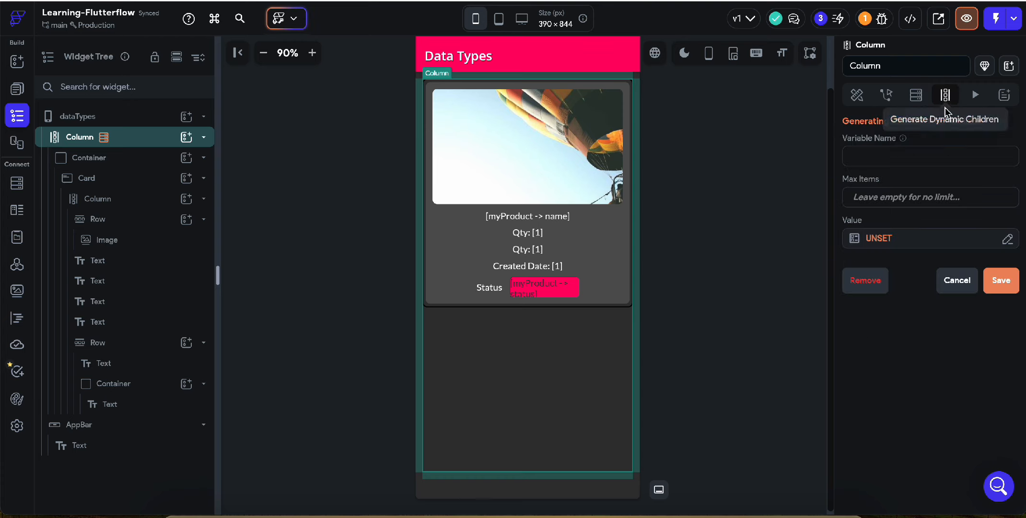
click(889, 242)
click(708, 325)
click(685, 351)
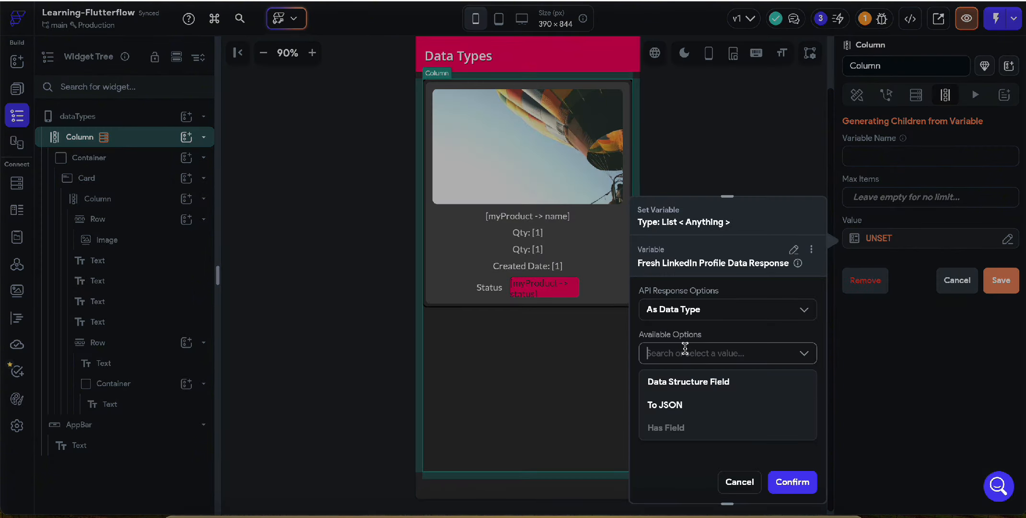
click(688, 381)
click(694, 396)
click(686, 424)
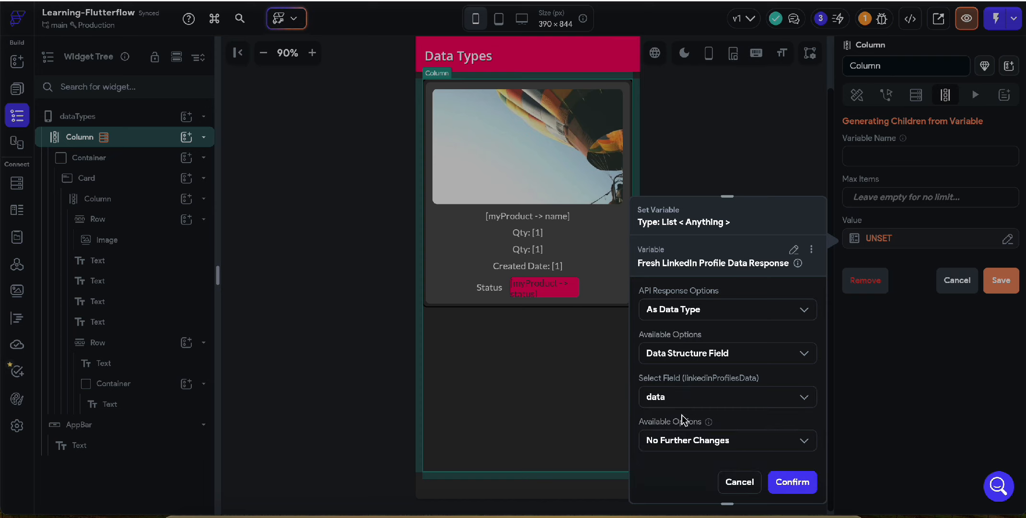
click(706, 439)
click(706, 439)
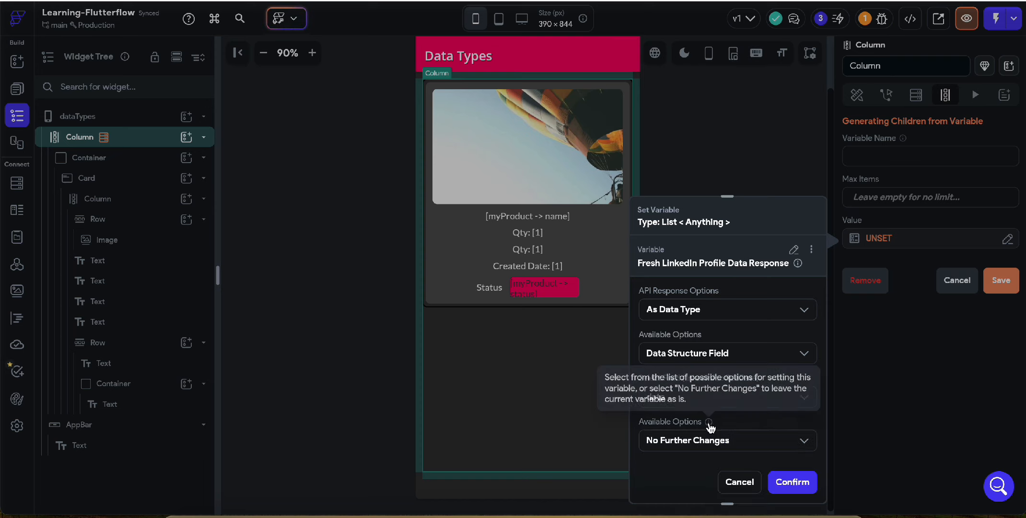
click(707, 439)
click(691, 469)
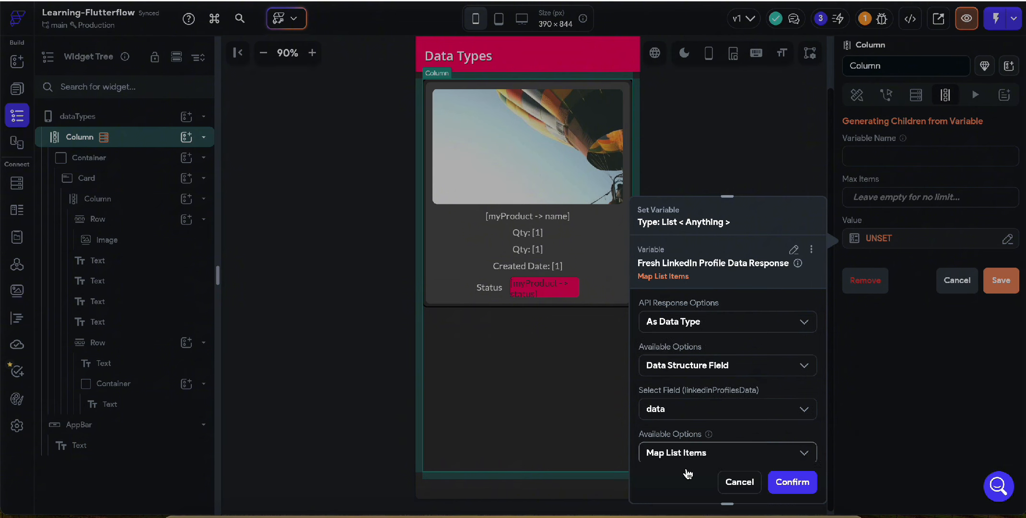
click(793, 482)
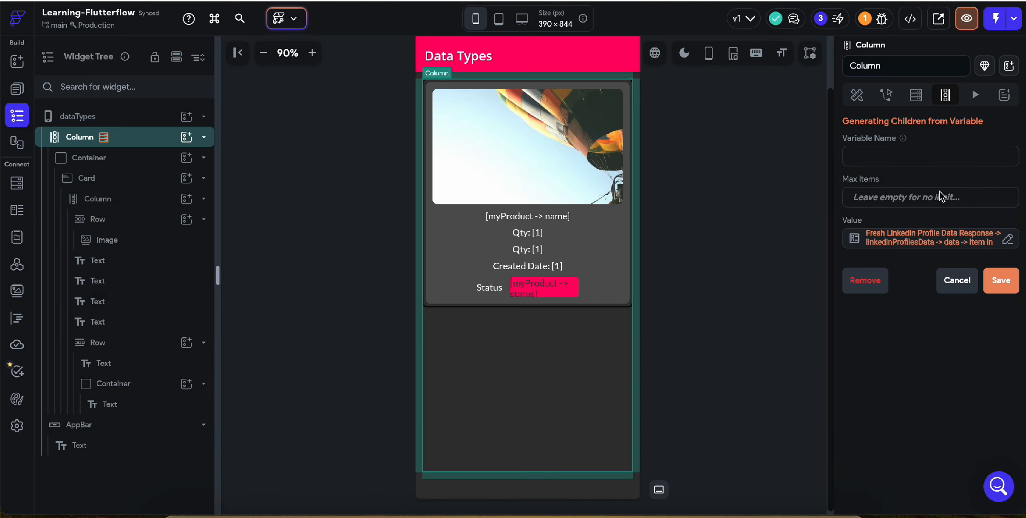
- Name the Column's dynamic children variable profileList and save it, accepting the generation of its children
click(903, 160)
click(998, 282)
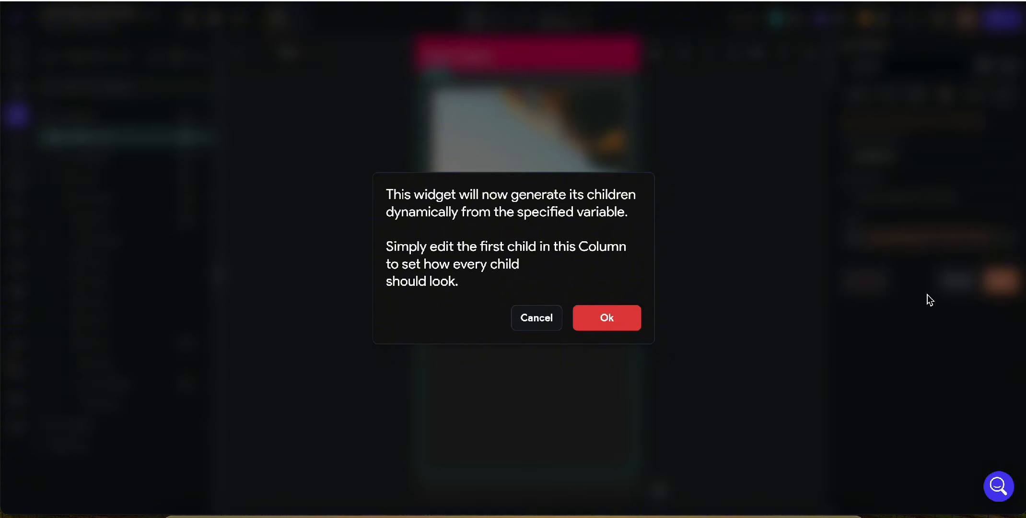
click(620, 319)
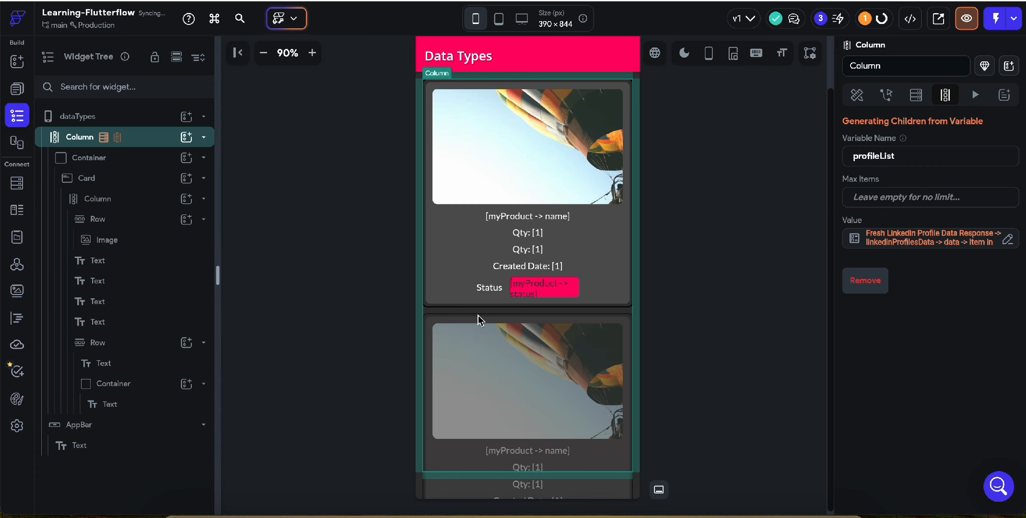
- Delete the image row from the card
click(464, 201)
key(Delete)
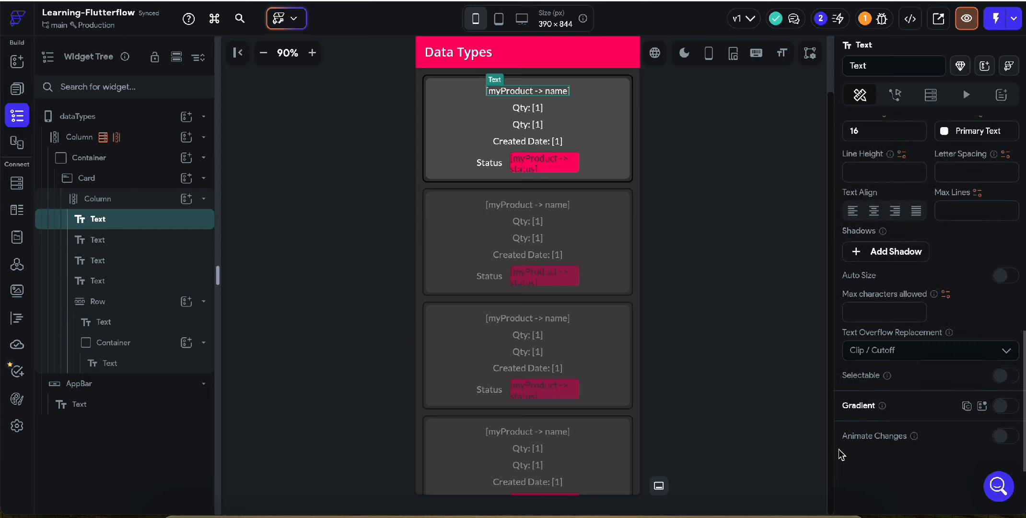
- Bind the card's first text to the company data structure field of the profileList item instead of myProduct
scroll(841, 455, up, 10)
click(900, 191)
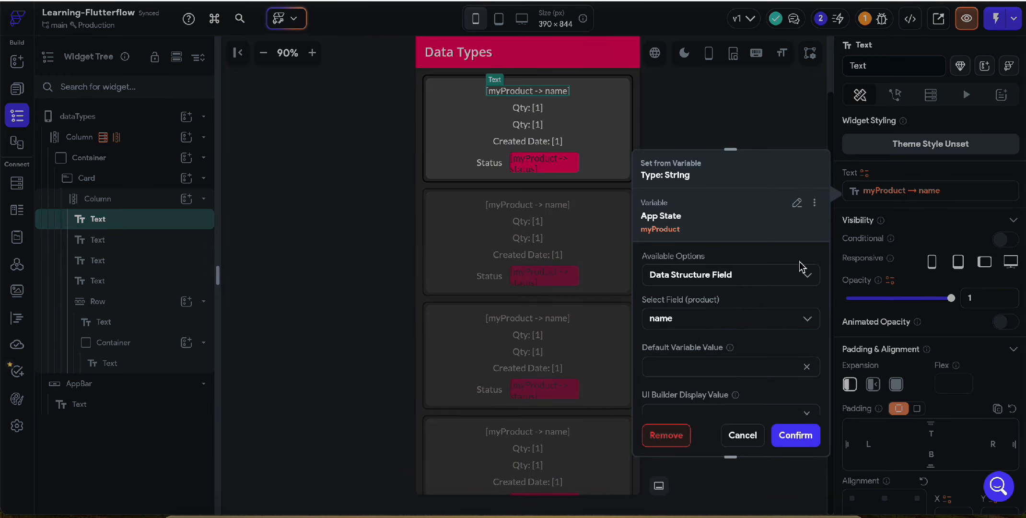
click(797, 202)
scroll(710, 353, down, 2)
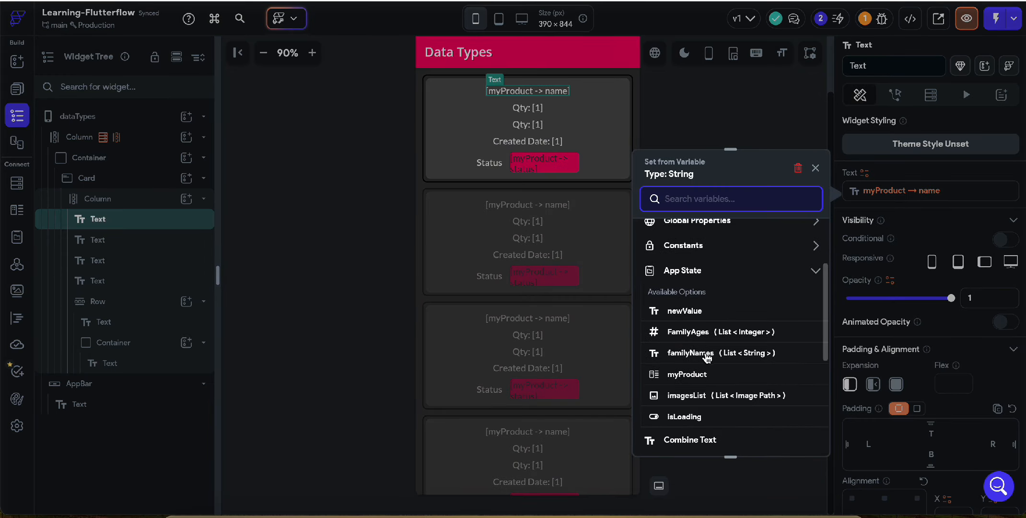
scroll(704, 281, up, 2)
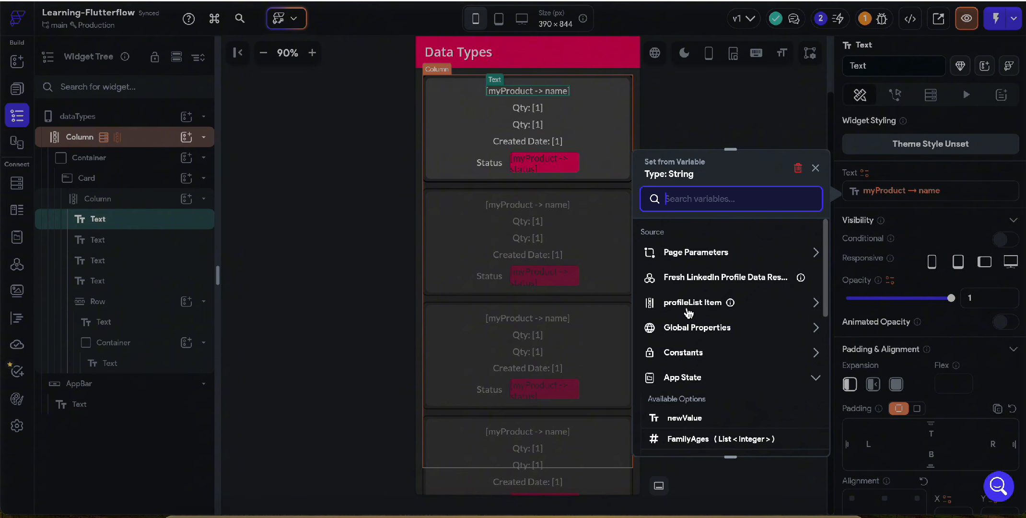
click(688, 309)
click(694, 263)
click(693, 291)
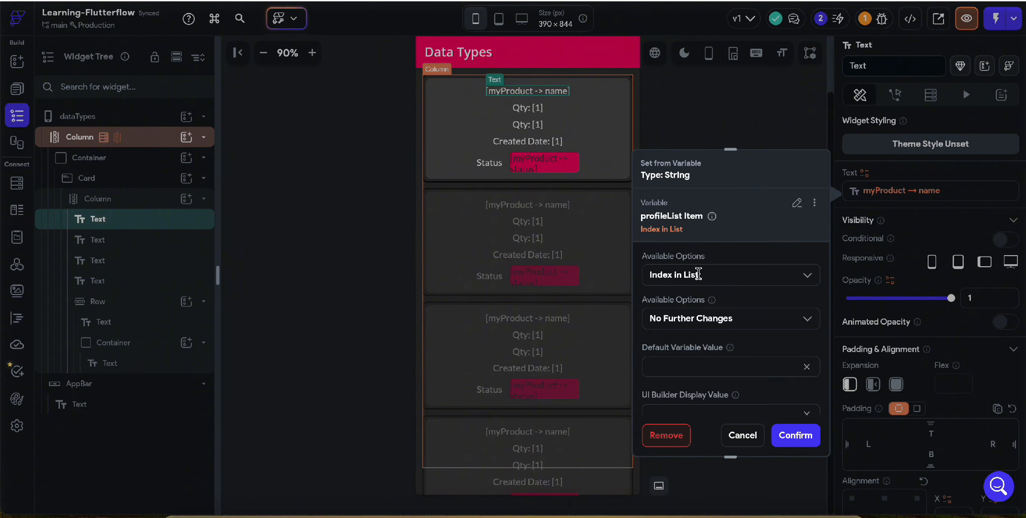
click(698, 274)
click(693, 325)
click(690, 299)
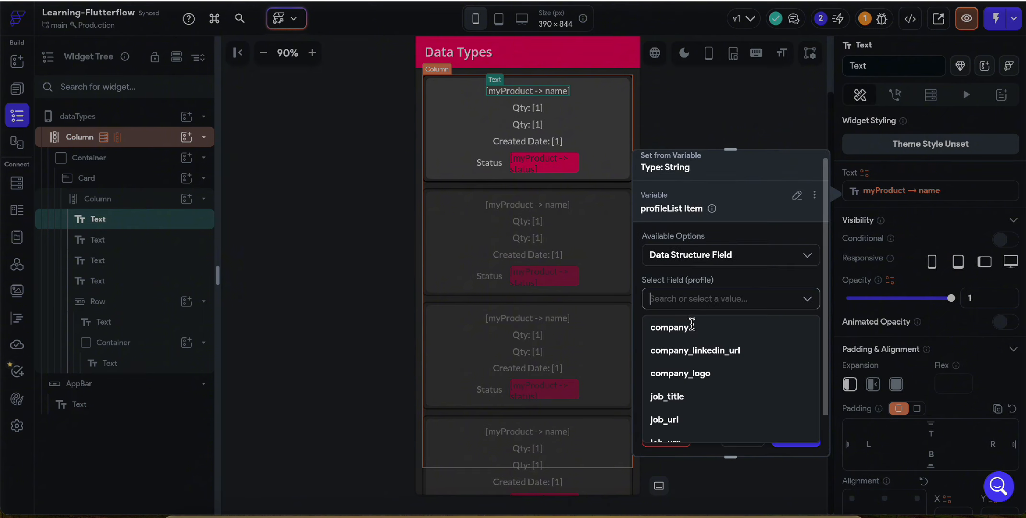
click(695, 328)
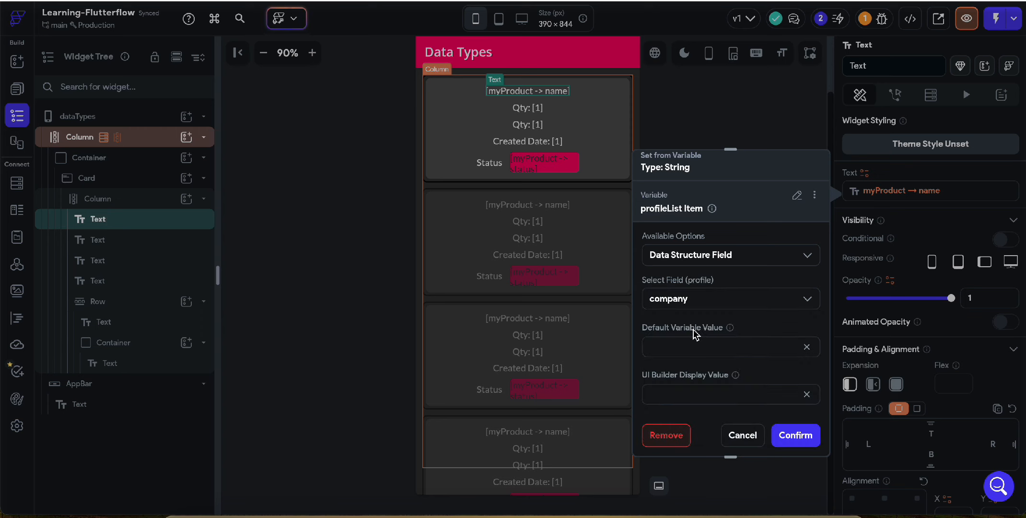
click(797, 435)
- Set the default variable value of the card's company text to unset
click(529, 114)
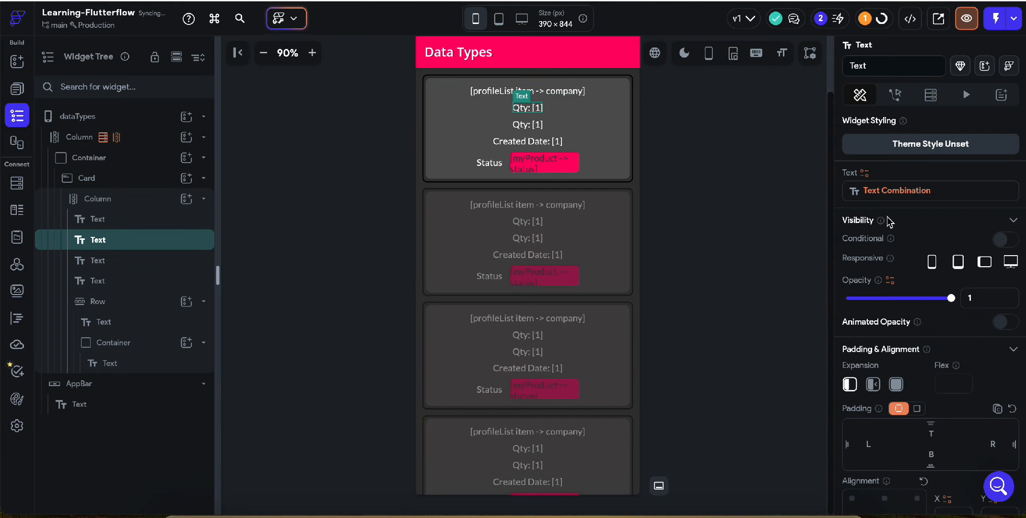
click(568, 96)
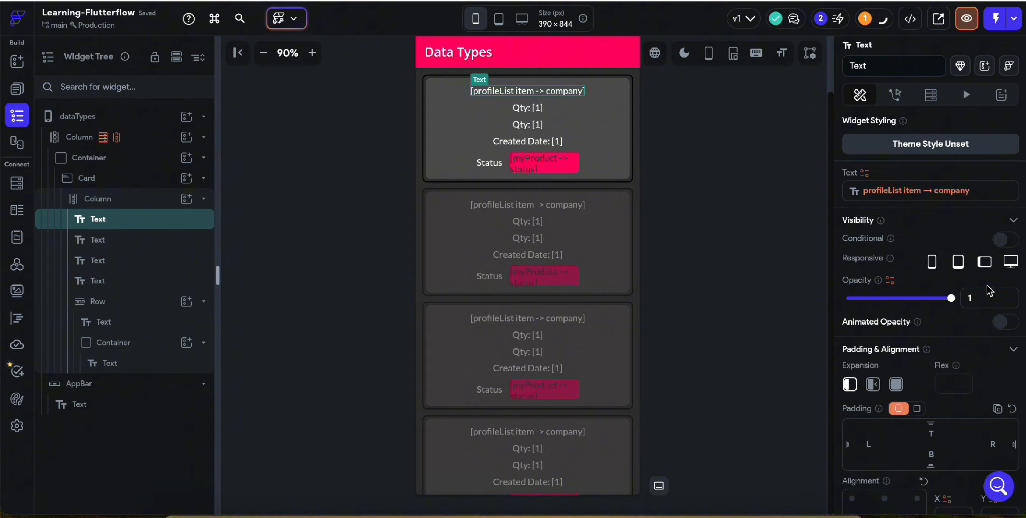
click(930, 194)
click(712, 354)
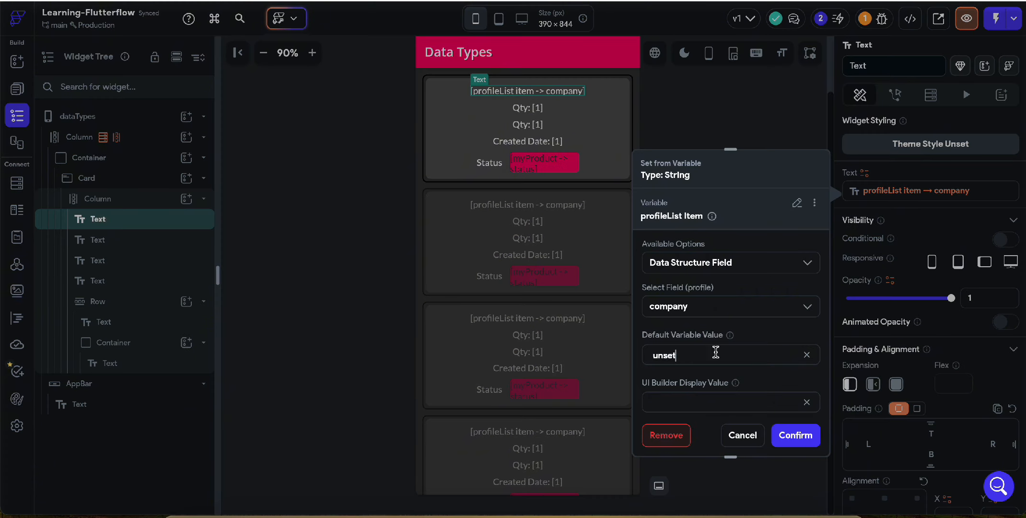
text(unset)
click(795, 435)
click(527, 124)
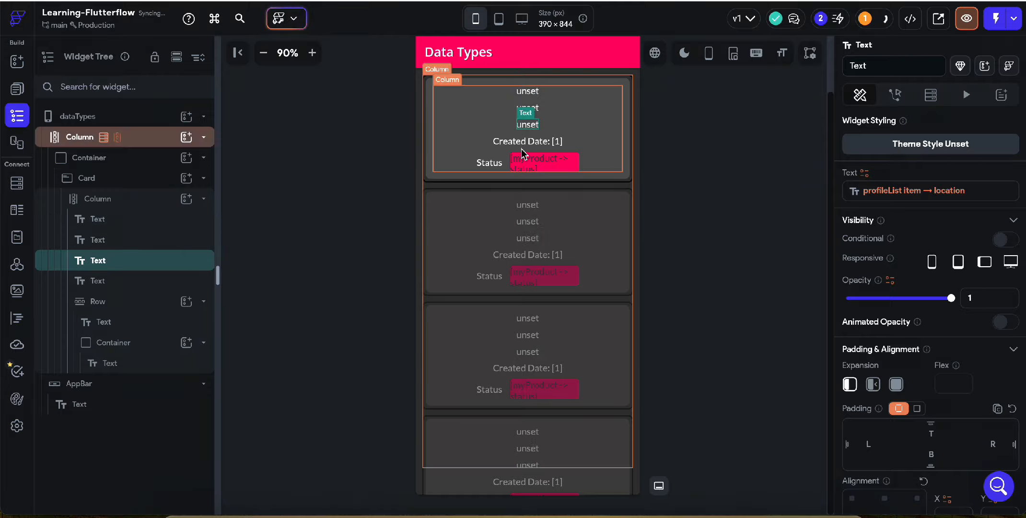
click(522, 154)
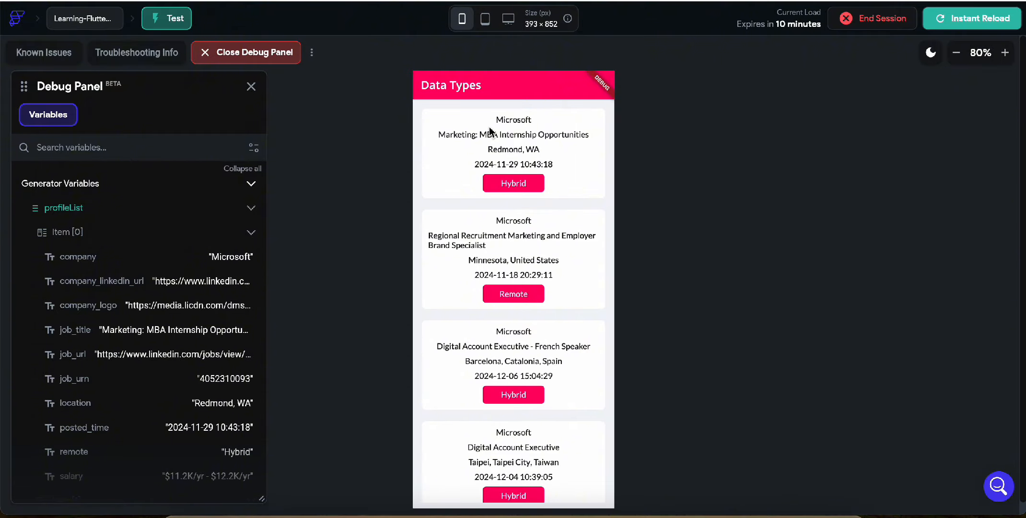
- Review the generated job cards on the Data Types page in the test run
scroll(535, 335, down, 15)
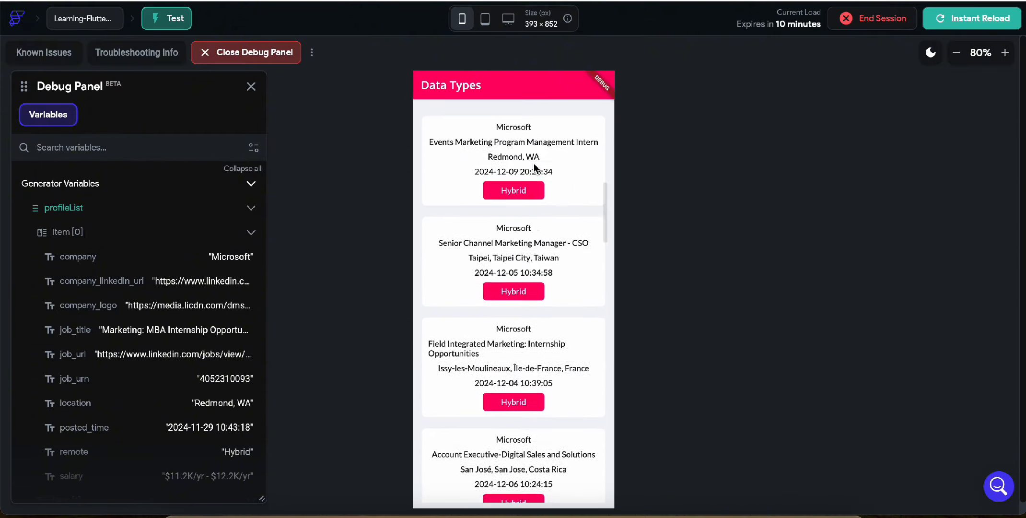
scroll(529, 217, down, 15)
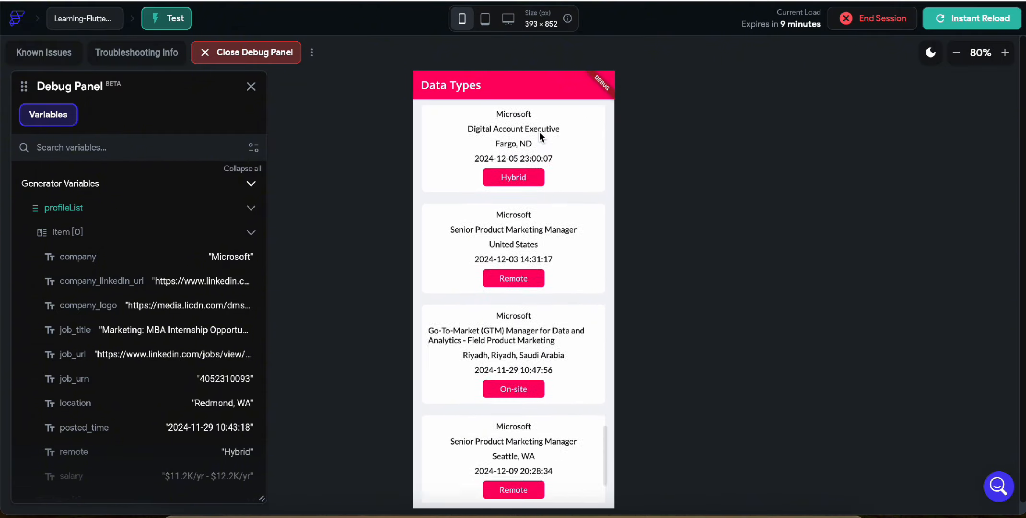
scroll(551, 334, up, 10)
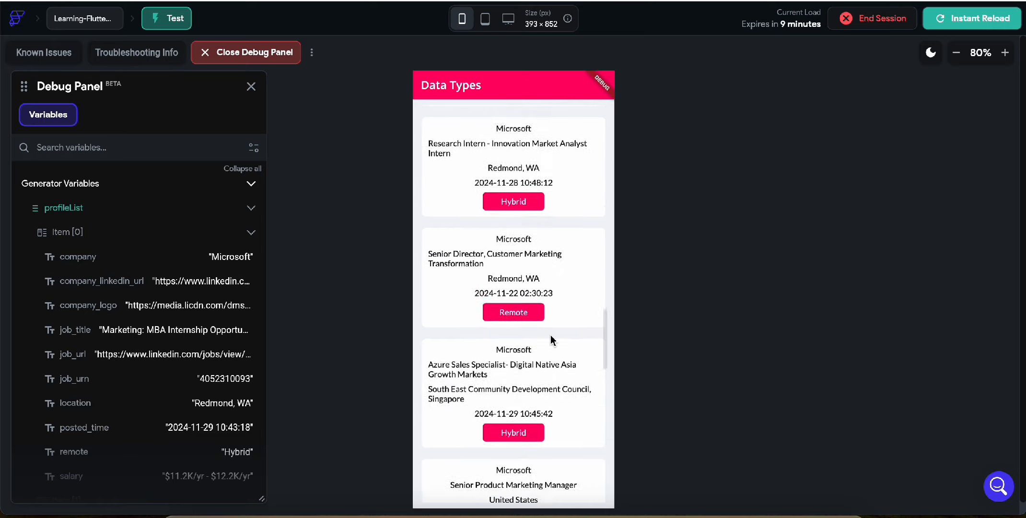
scroll(534, 343, down, 3)
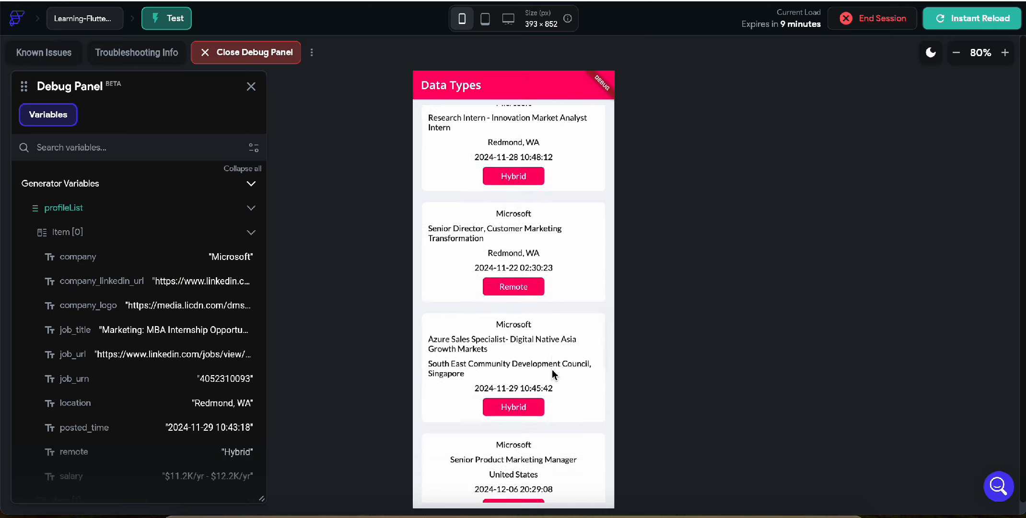
- Check the remaining job cards further down the list in the test run
scroll(563, 366, down, 4)
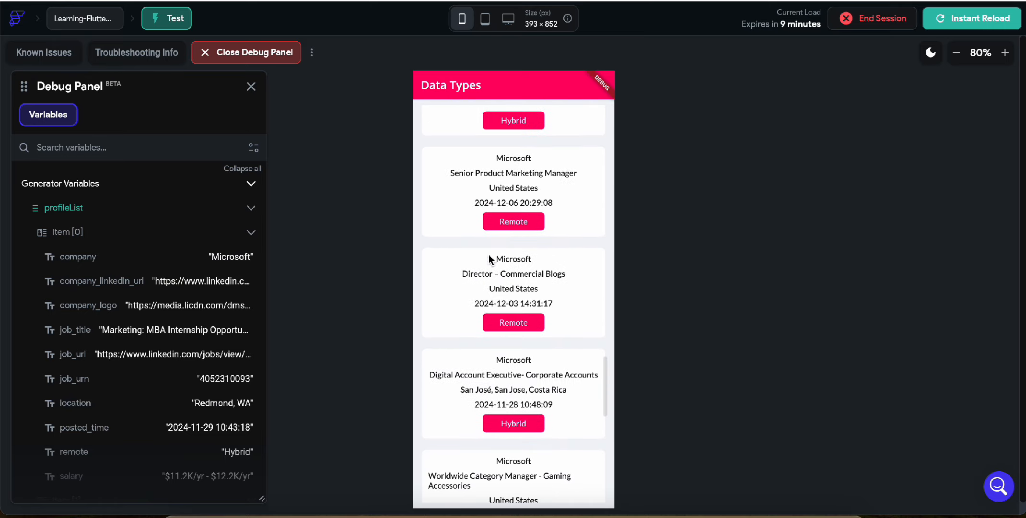
scroll(551, 438, down, 12)
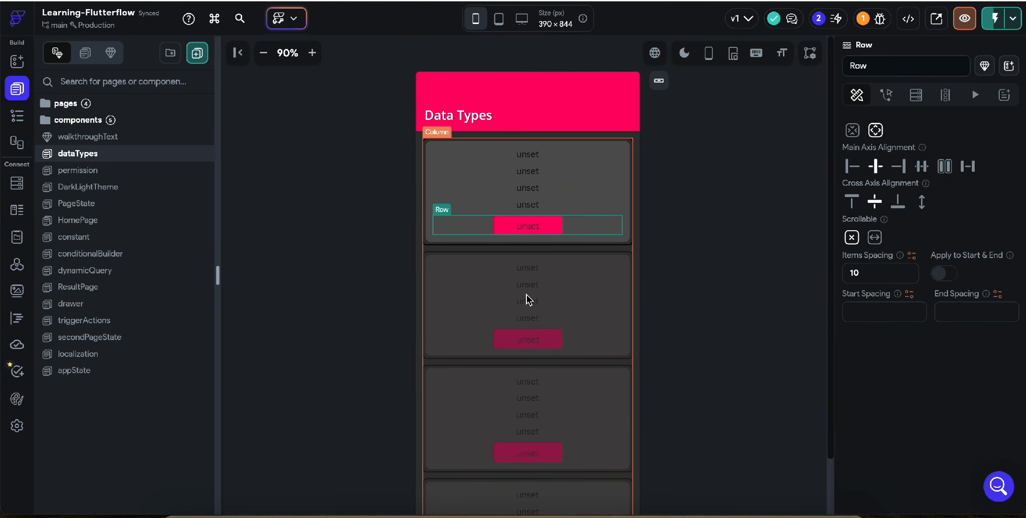
- Open the Fresh LinkedIn Profile Data API call and examine its JSON request body
click(16, 263)
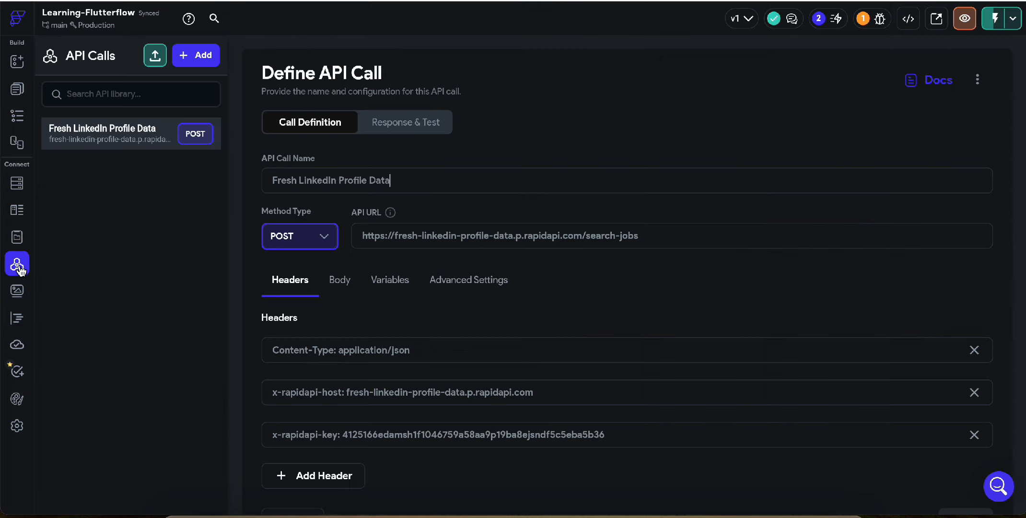
scroll(420, 285, down, 1)
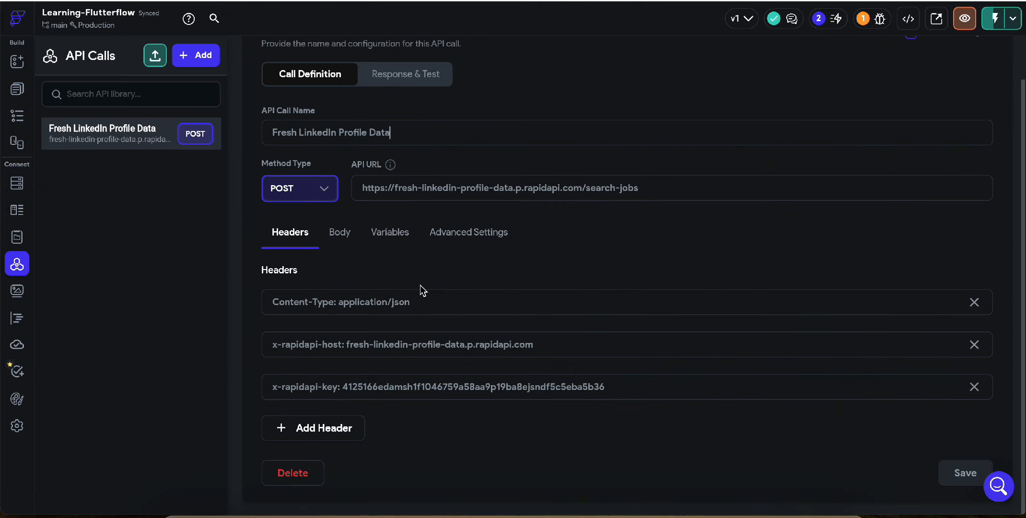
click(342, 233)
scroll(528, 351, down, 1)
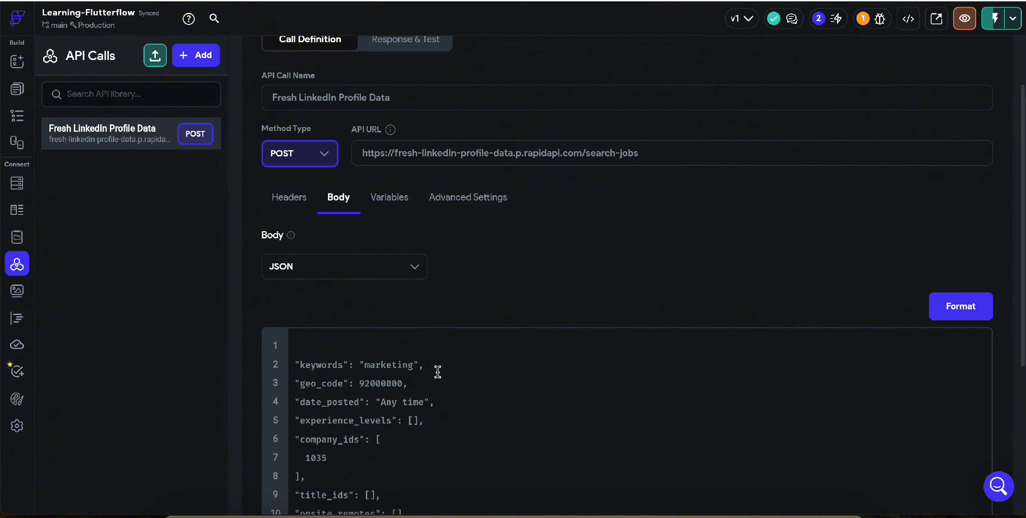
scroll(515, 312, down, 4)
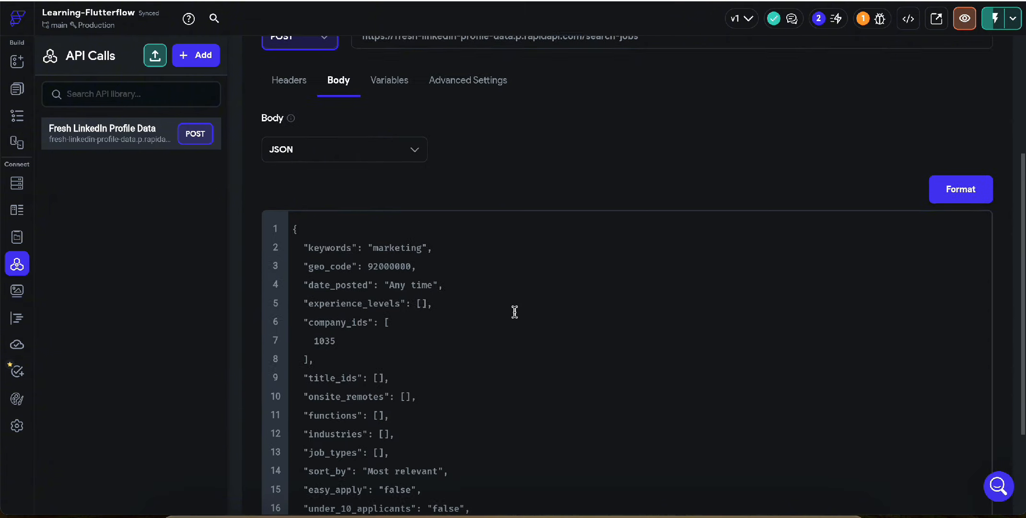
scroll(514, 312, down, 2)
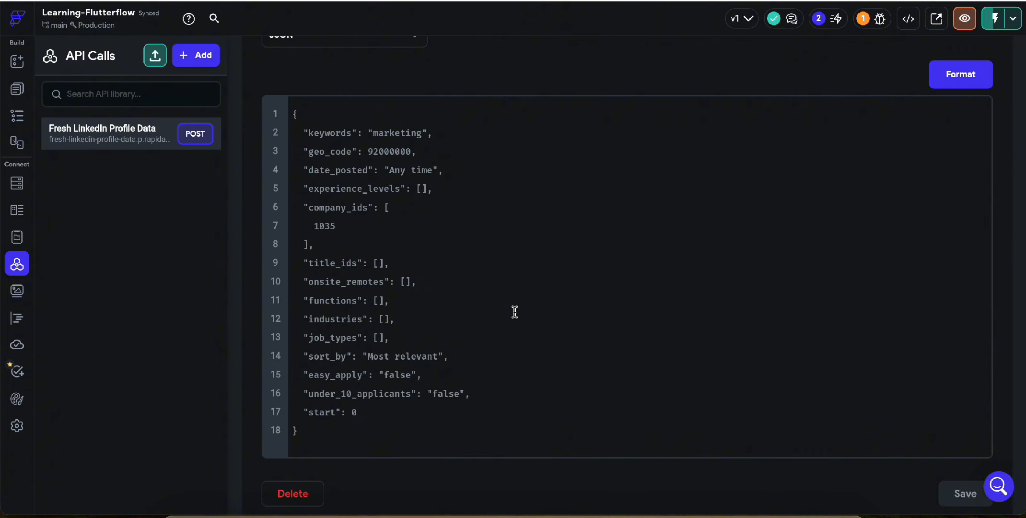
- Add a String variable named keyword to the Fresh LinkedIn Profile Data API call
scroll(514, 311, up, 3)
click(391, 57)
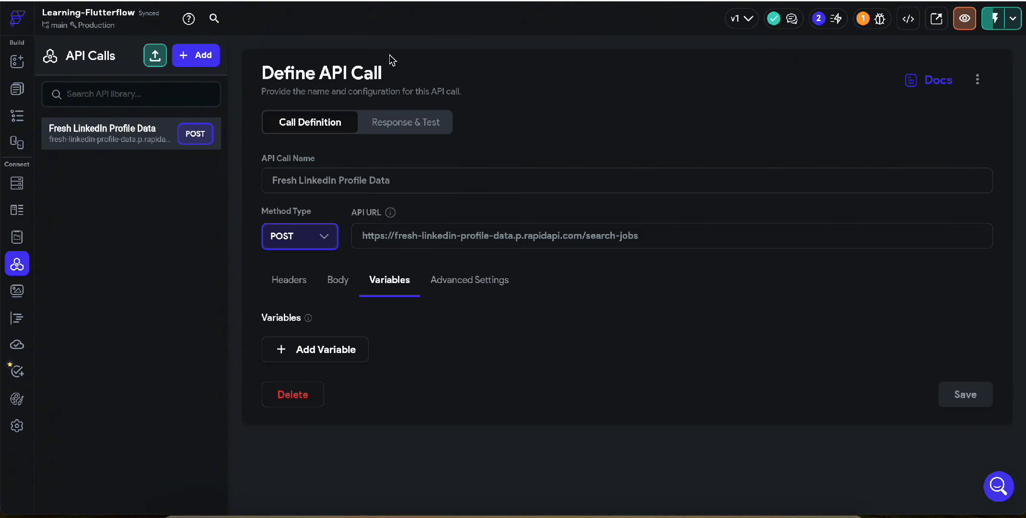
click(335, 355)
click(335, 353)
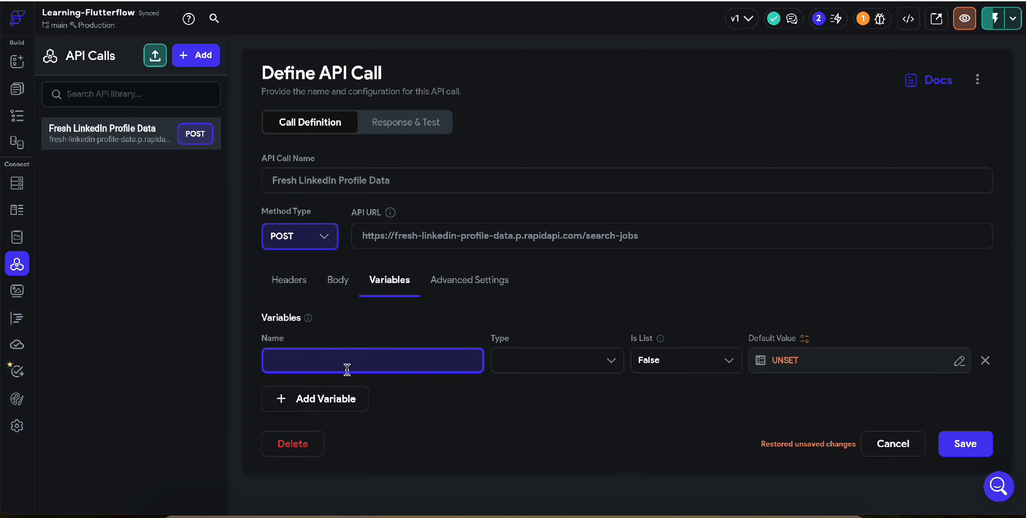
text(keyword)
click(536, 361)
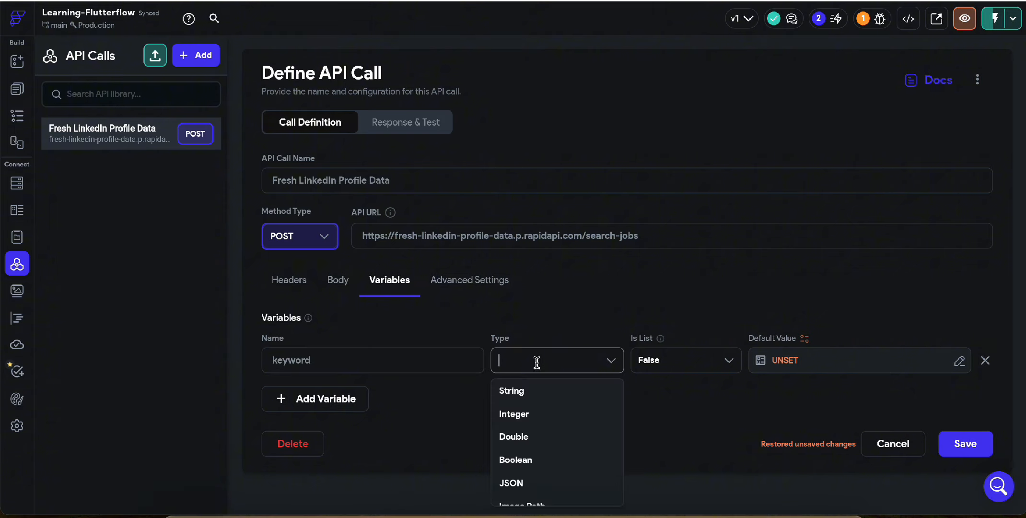
click(538, 387)
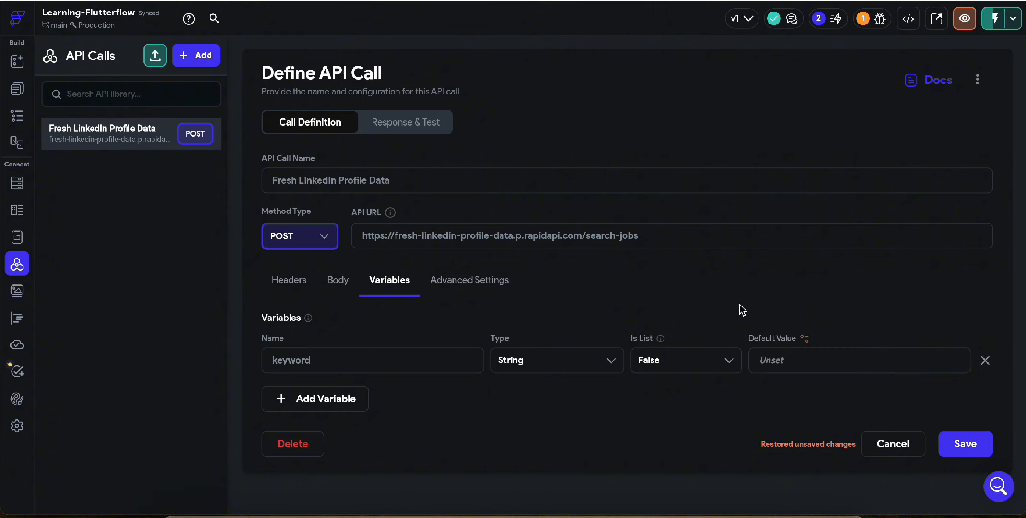
- Set the keyword variable's default value to marketing and save the API call
click(779, 360)
click(779, 361)
text(mar)
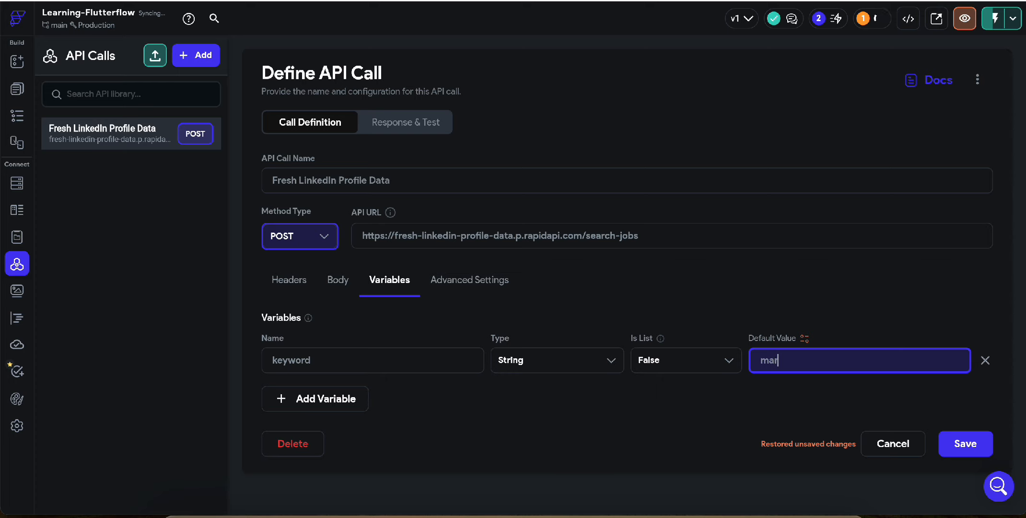
text(keting)
click(965, 444)
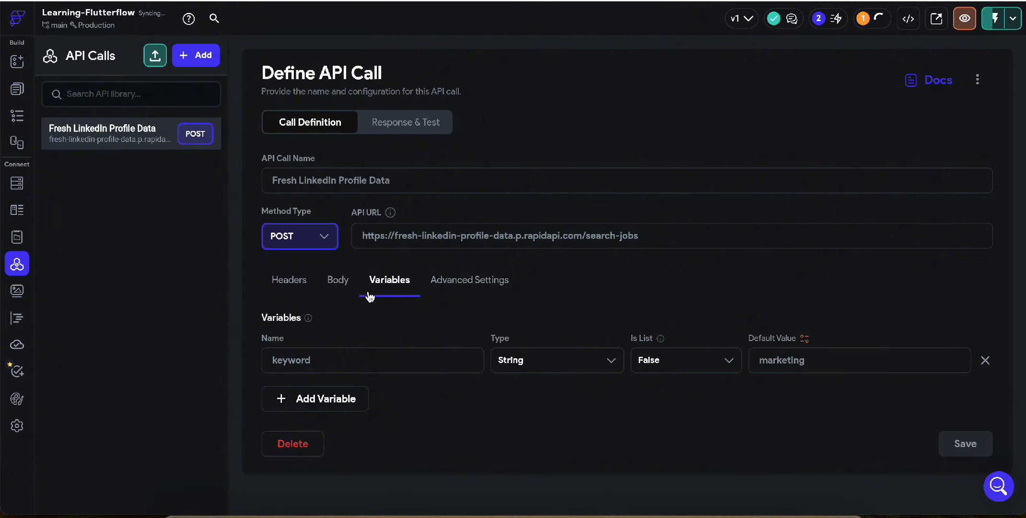
- Replace the hard-coded keywords value "marketing" in the JSON body with the keyword variable inside quotes, and save the API call
click(337, 282)
scroll(543, 360, down, 3)
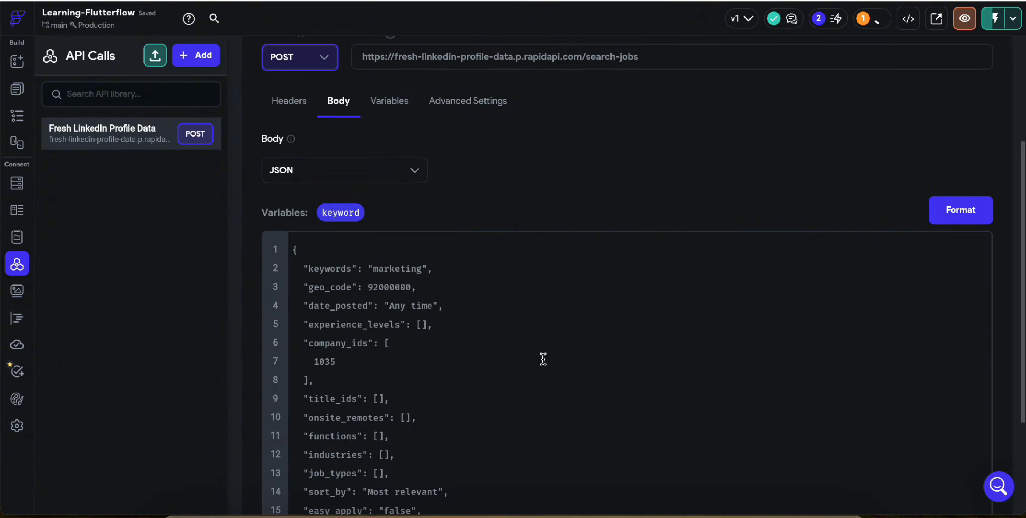
drag(428, 269, 367, 271)
key(BackSpace)
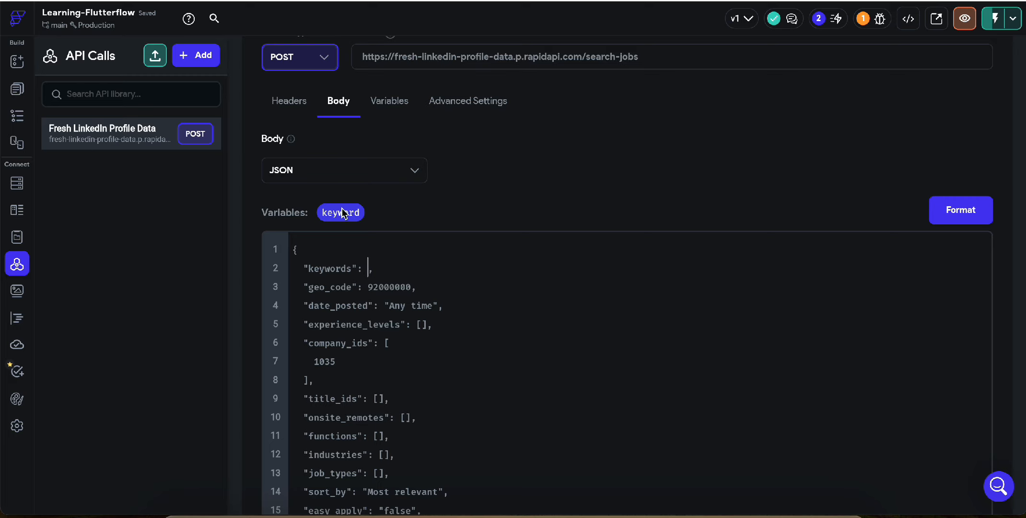
drag(341, 212, 368, 273)
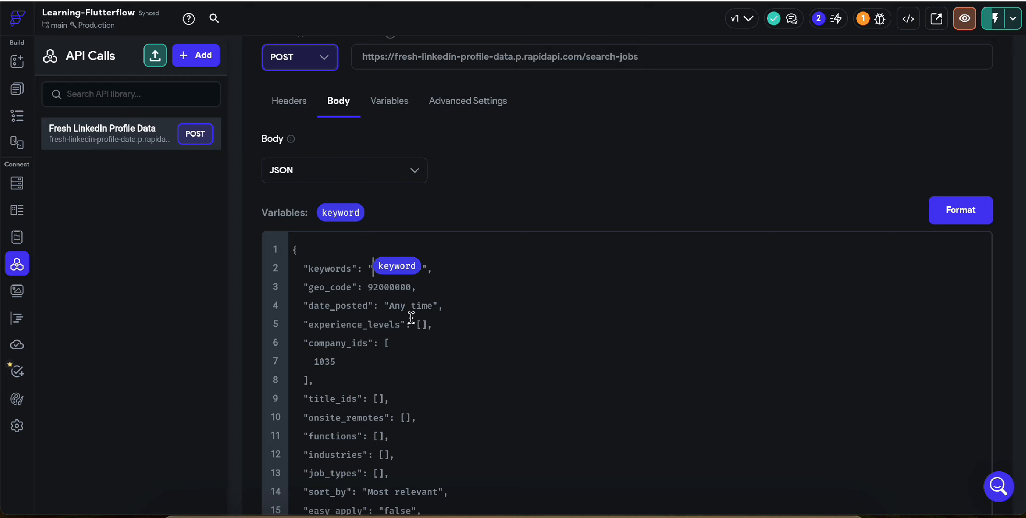
scroll(446, 340, down, 1)
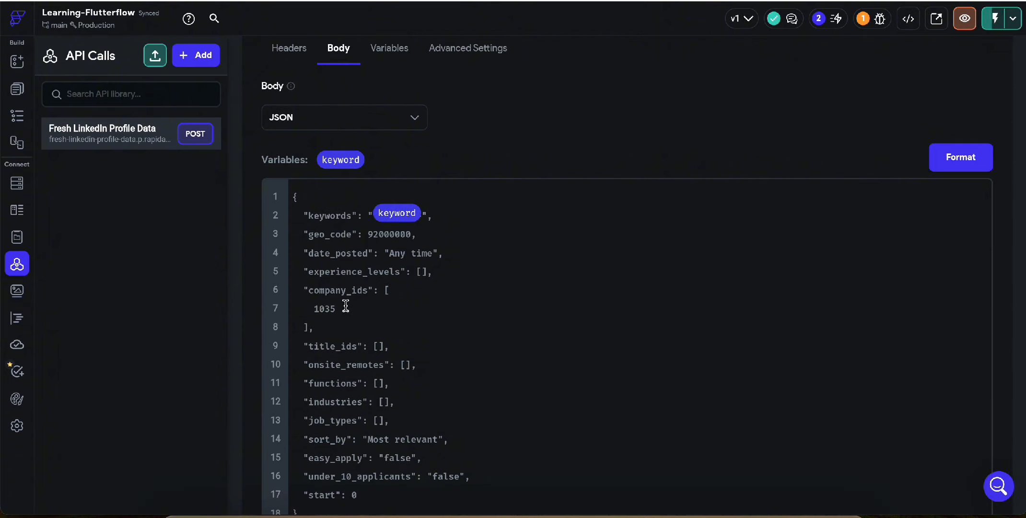
drag(338, 310, 318, 310)
click(343, 308)
scroll(507, 456, down, 2)
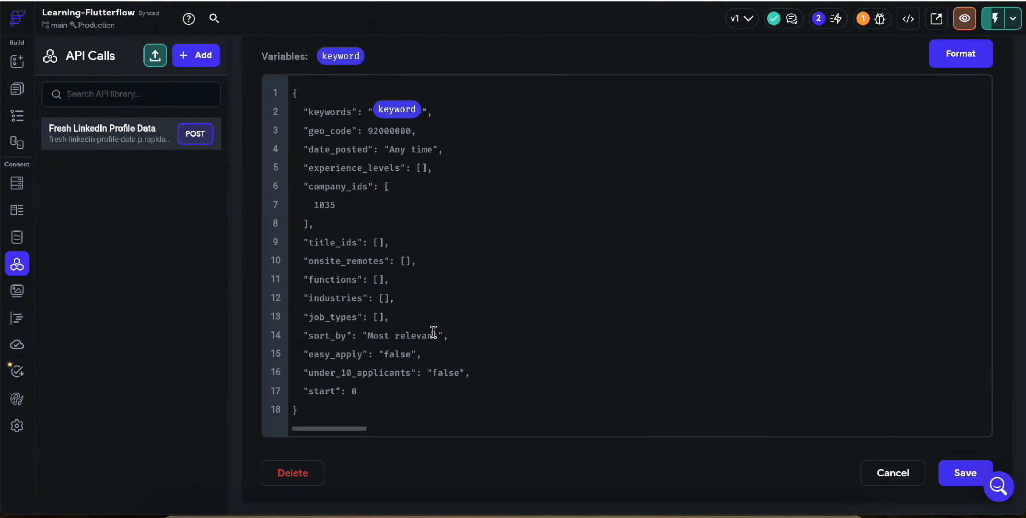
click(966, 465)
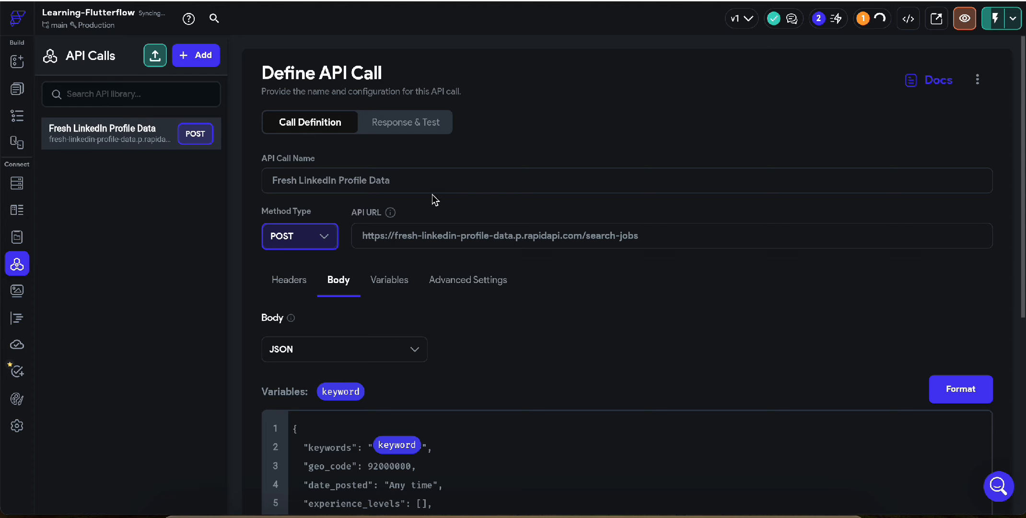
- Test the API call with the keyword variable set to engineering
click(396, 131)
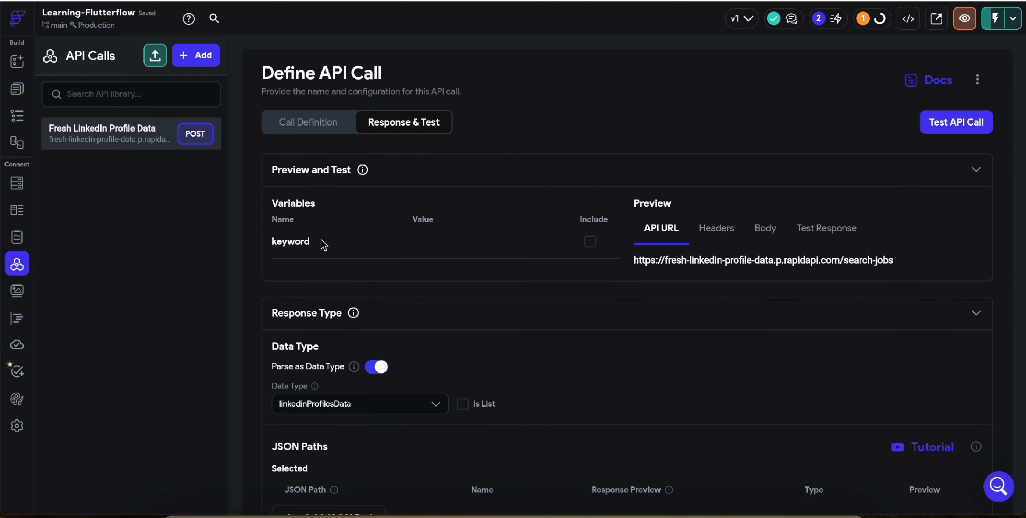
click(474, 244)
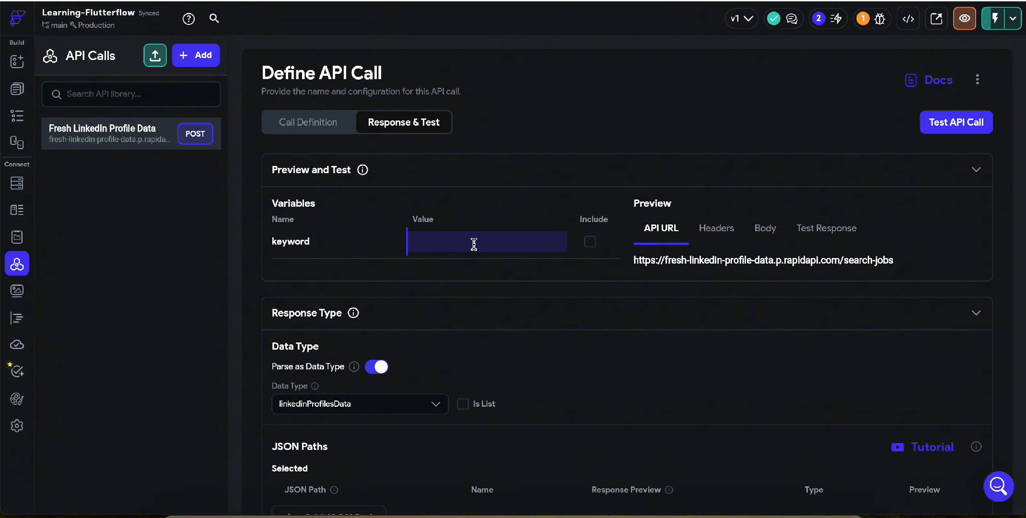
text(engineering)
click(951, 124)
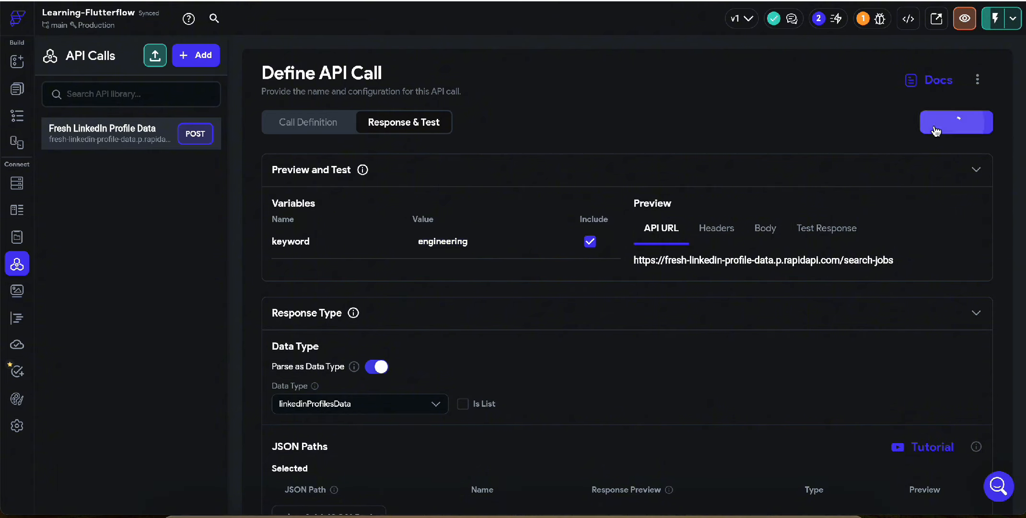
- Examine the job titles in the test response's JSON body to see whether they match the engineering keyword
scroll(469, 316, down, 3)
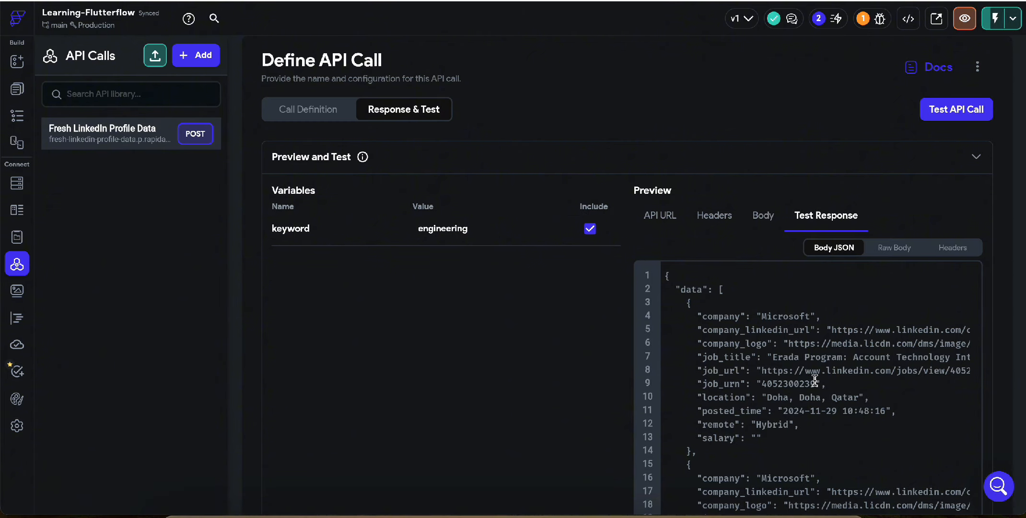
scroll(814, 380, down, 4)
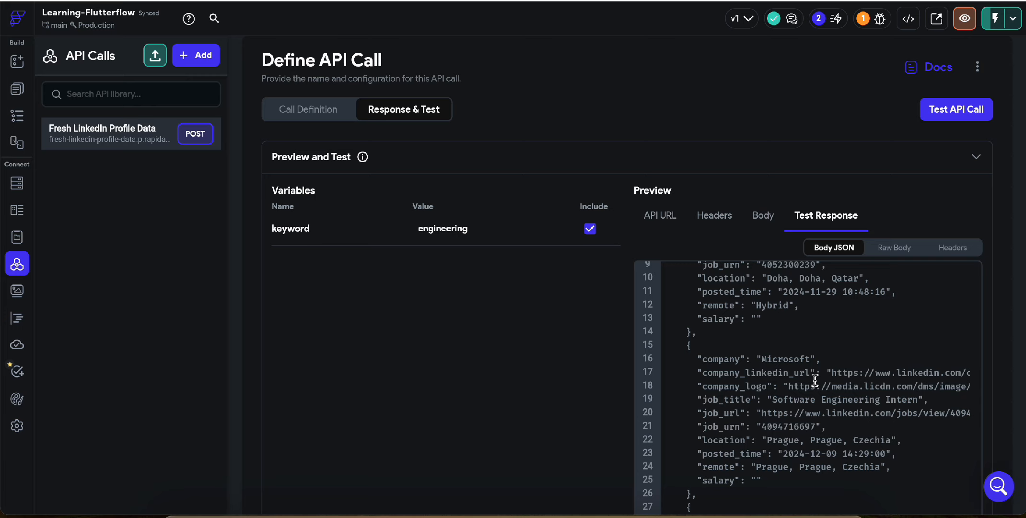
scroll(814, 380, up, 3)
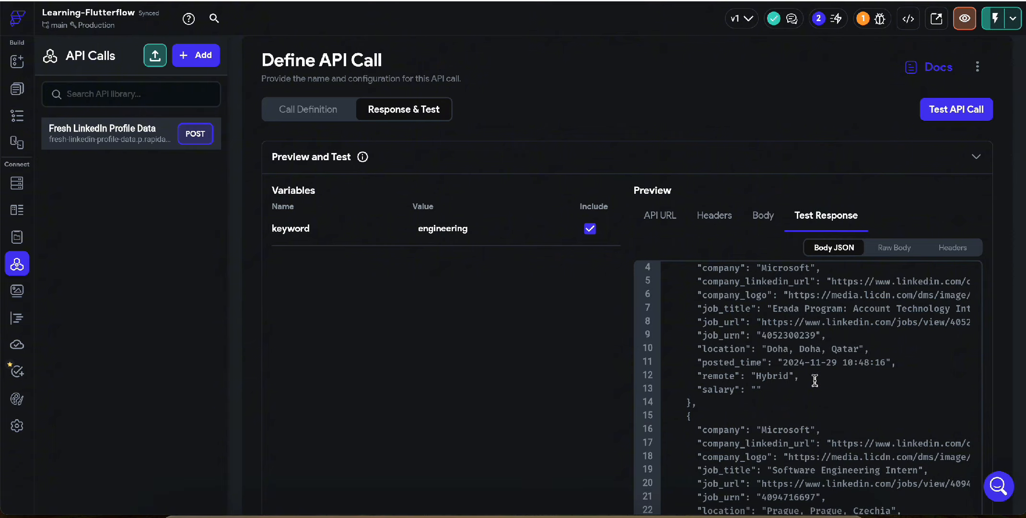
scroll(815, 380, up, 2)
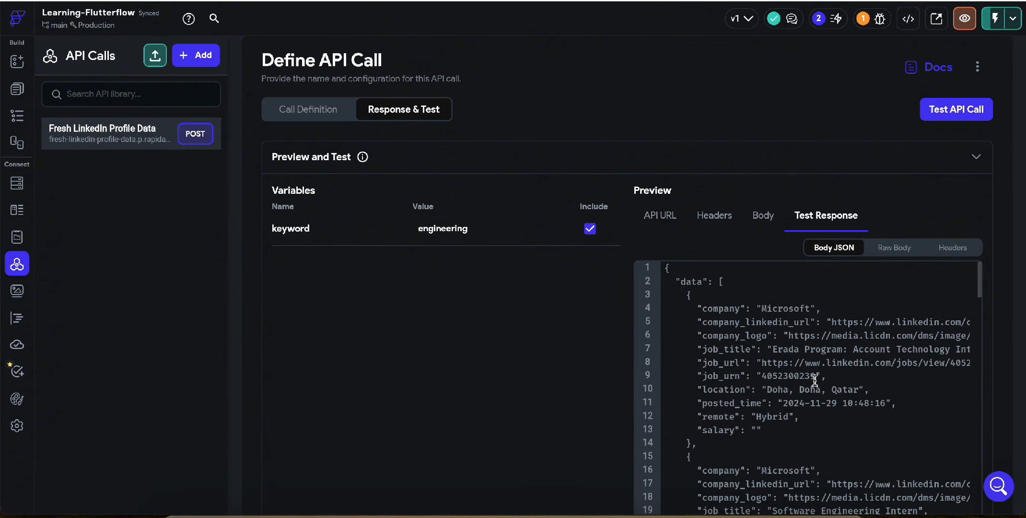
scroll(815, 380, down, 10)
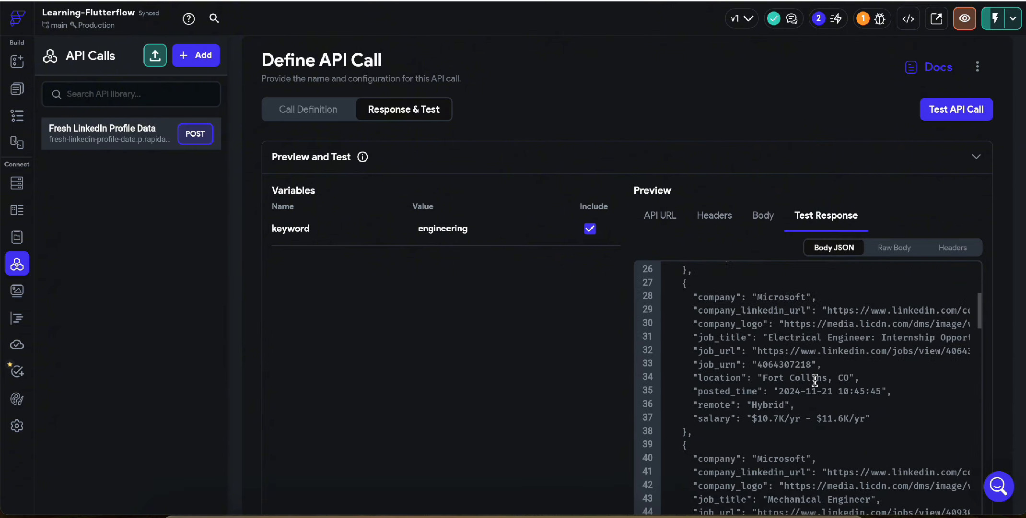
scroll(814, 380, down, 2)
scroll(814, 380, down, 2)
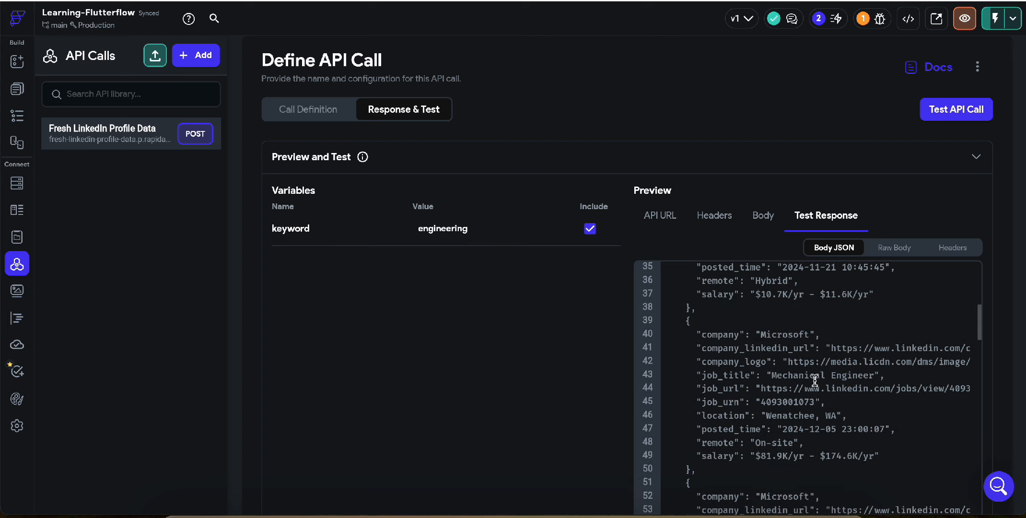
drag(773, 375, 852, 379)
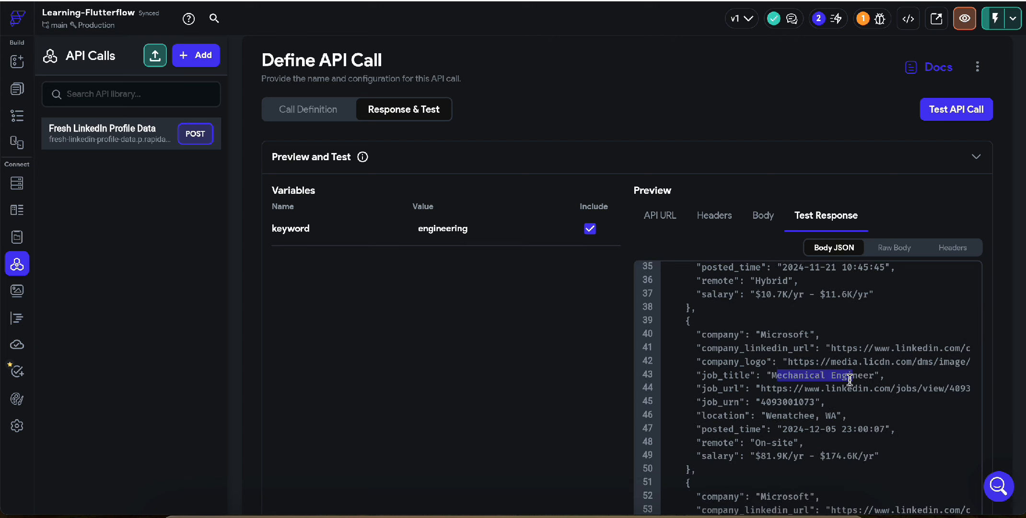
scroll(850, 378, up, 5)
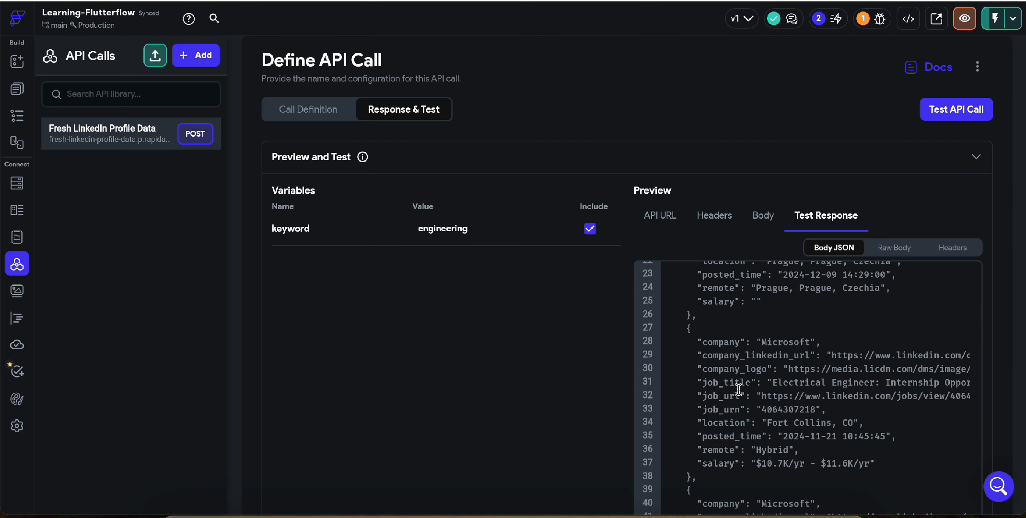
drag(866, 380, 771, 381)
scroll(865, 328, up, 4)
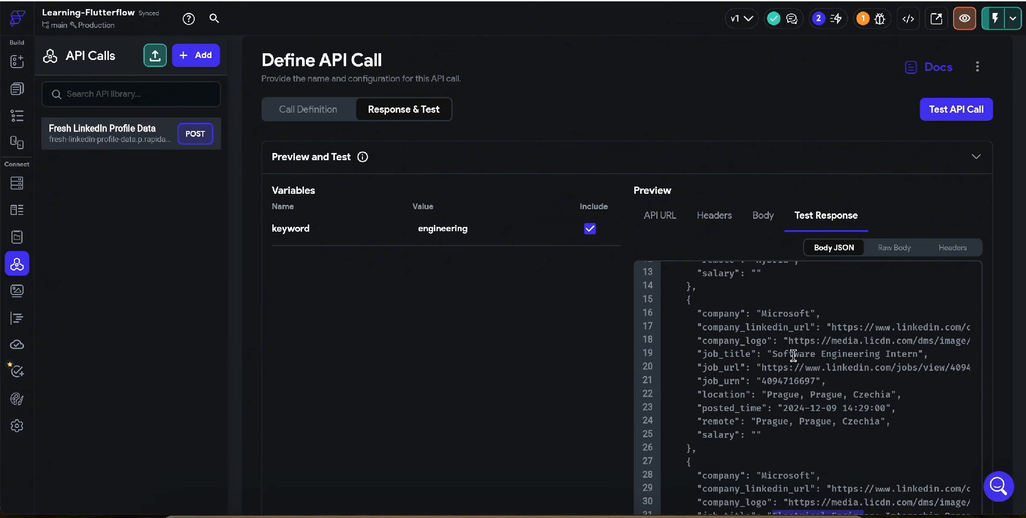
drag(794, 355, 902, 358)
scroll(849, 423, up, 5)
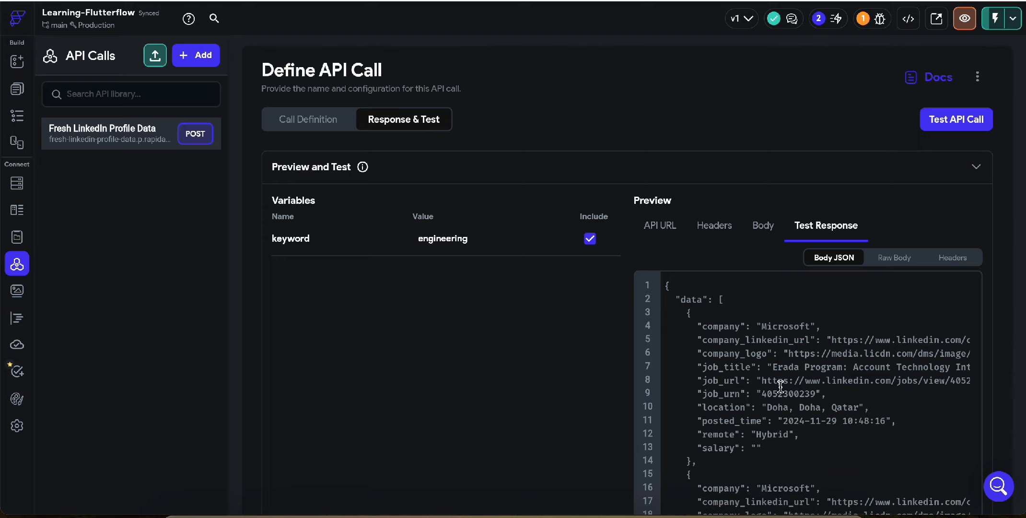
drag(895, 367, 869, 367)
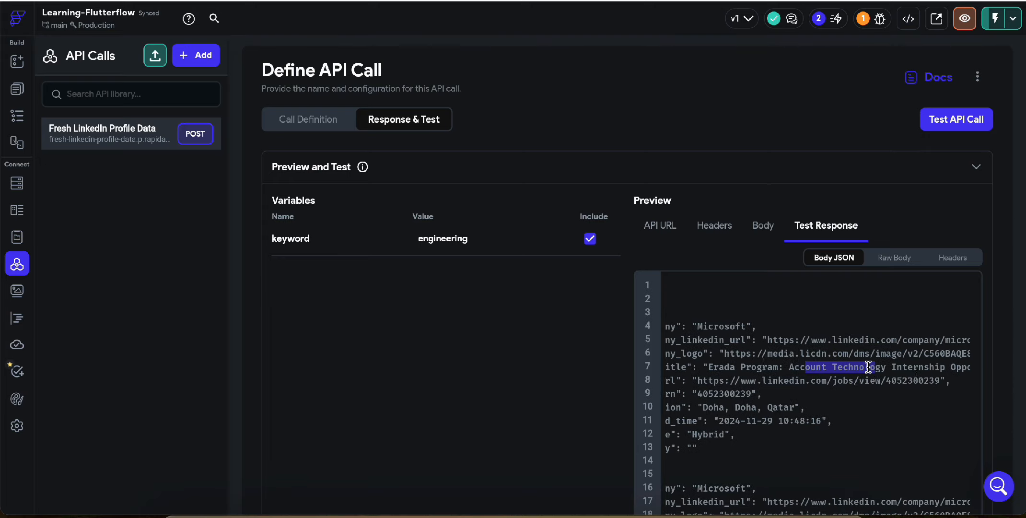
scroll(868, 367, right, 1)
scroll(932, 365, right, 2)
scroll(932, 365, left, 1)
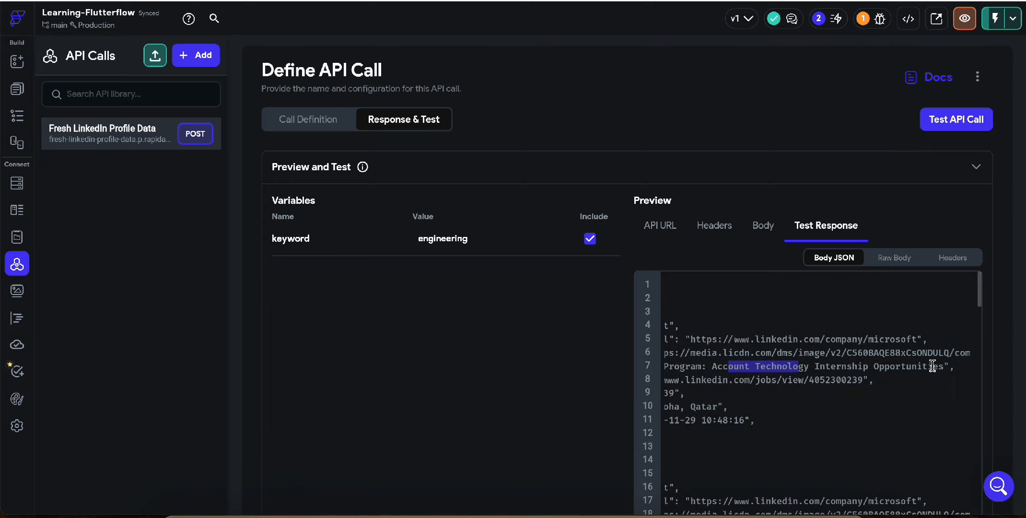
scroll(808, 394, left, 3)
scroll(768, 394, down, 10)
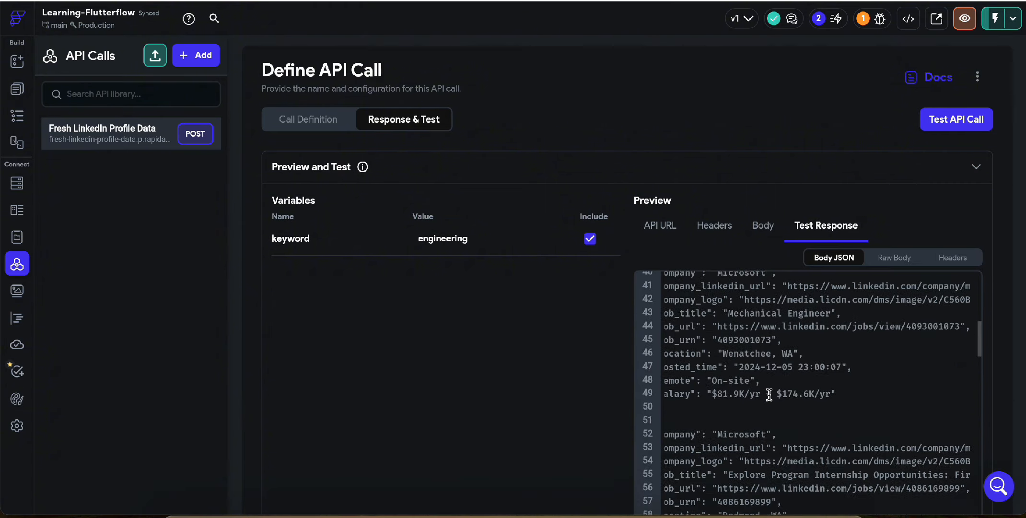
- Check further job titles lower in the API test response for engineering roles
scroll(769, 394, down, 4)
drag(714, 434, 833, 434)
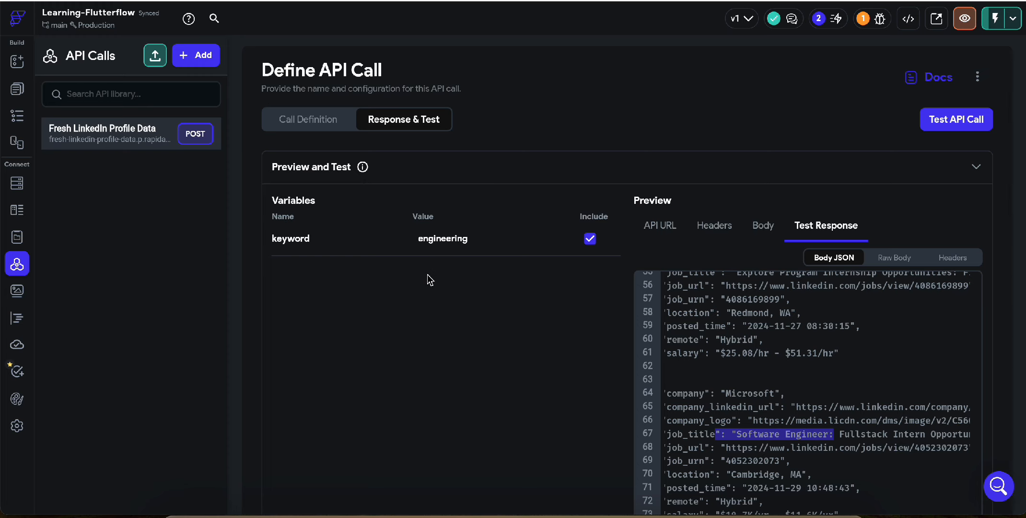
- On the dataTypes page, set the keyword variable to engineering in the Column's Fresh LinkedIn Profile Data backend query and confirm it
click(17, 89)
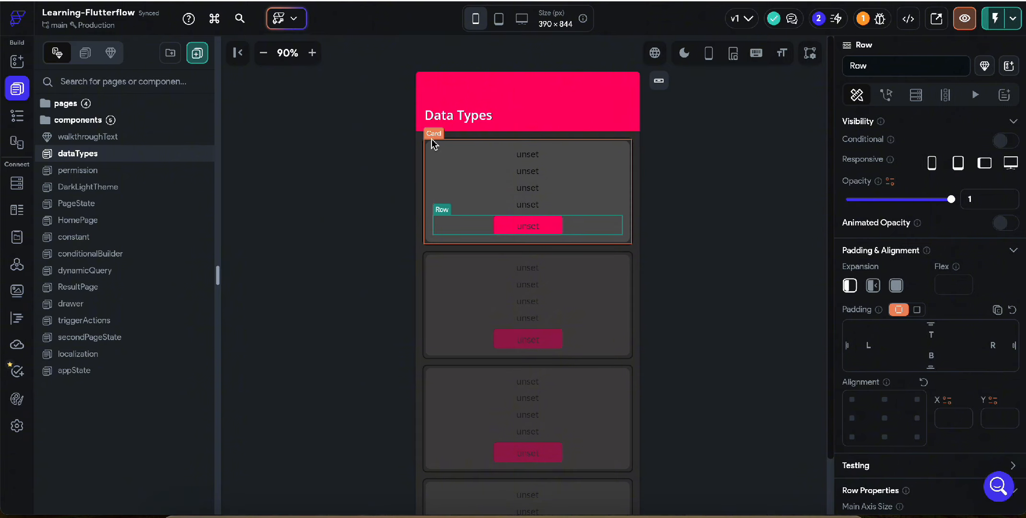
click(411, 157)
click(915, 94)
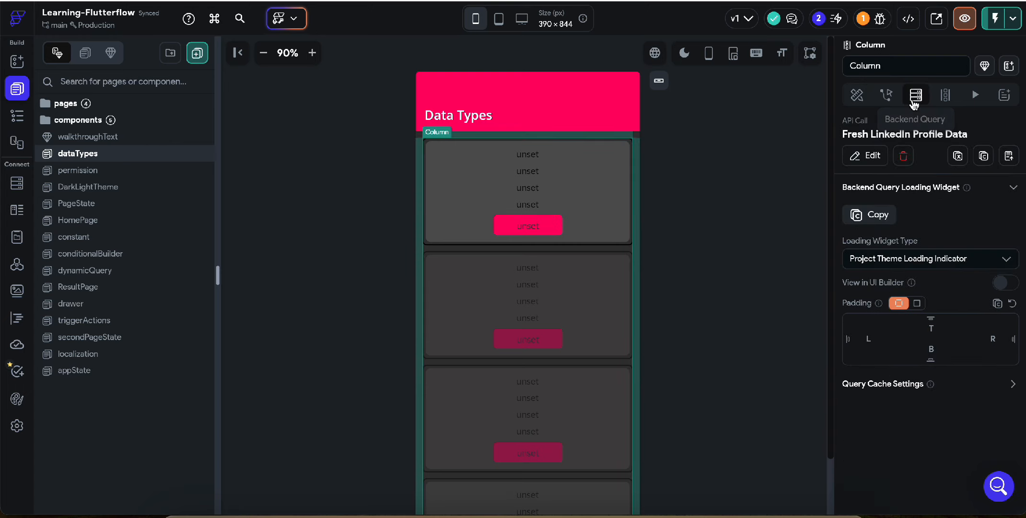
click(865, 155)
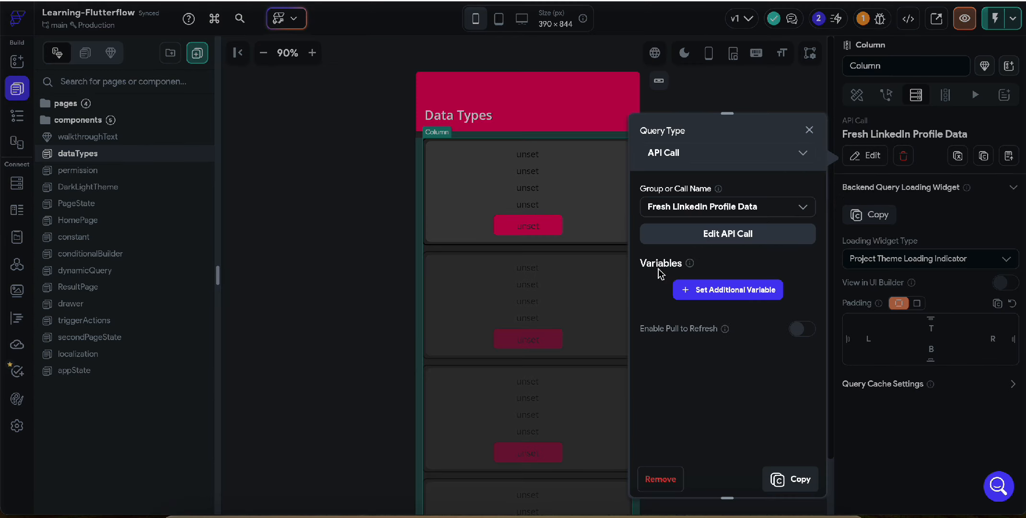
click(719, 292)
click(691, 342)
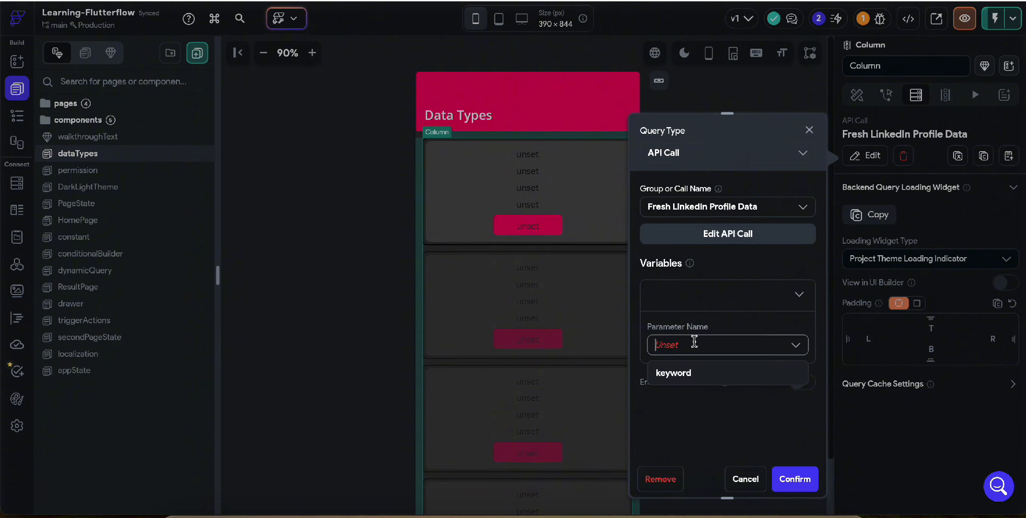
click(693, 377)
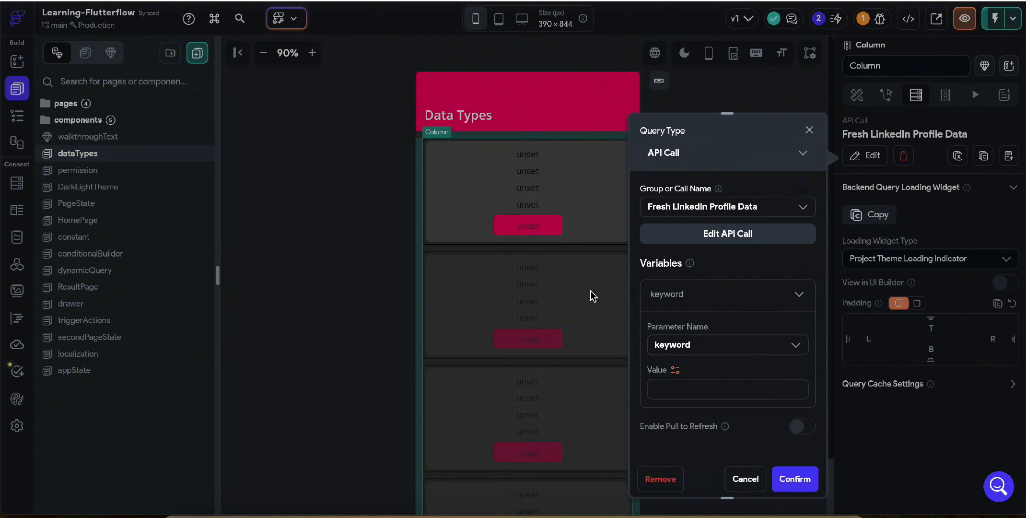
click(684, 384)
text(engineering)
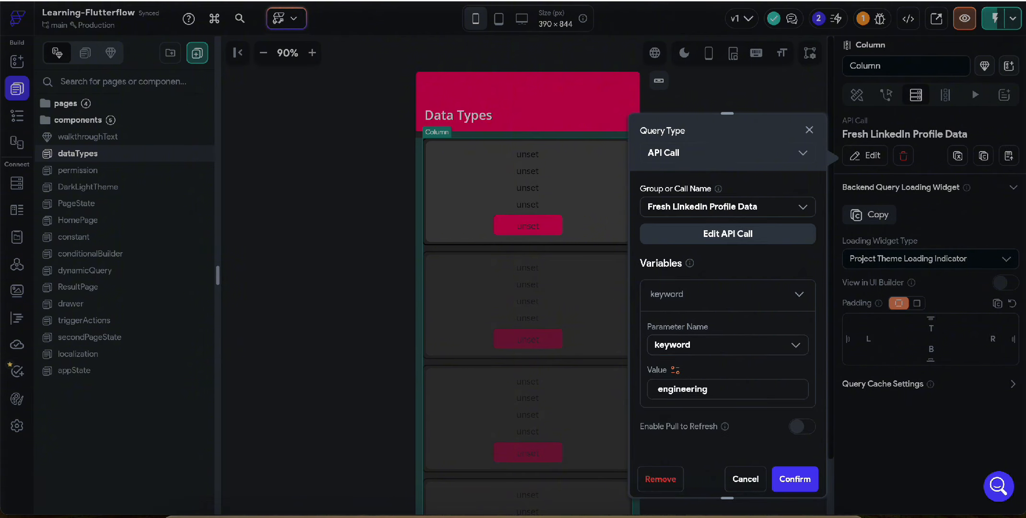
click(794, 478)
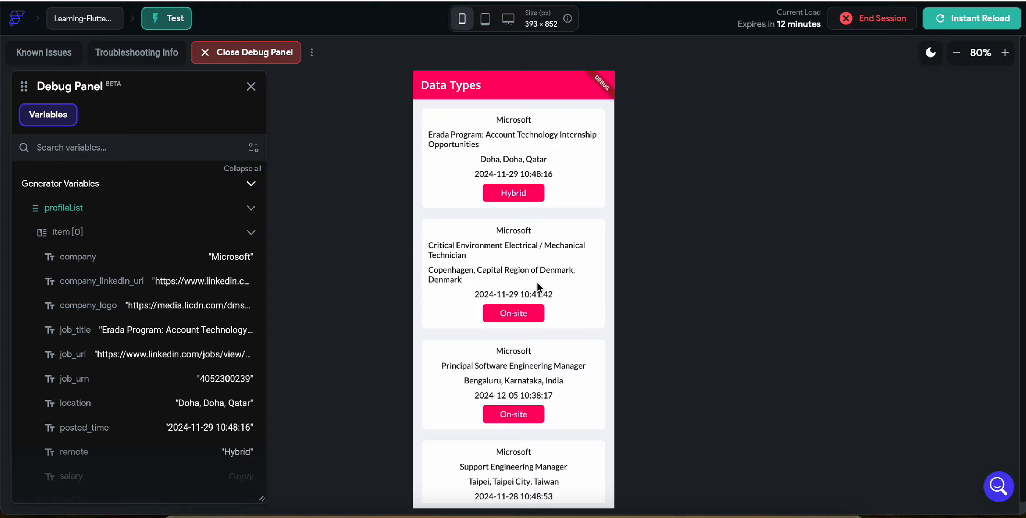
- Review the job cards in the running Data Types test app to see whether they match the engineering keyword
scroll(553, 385, down, 4)
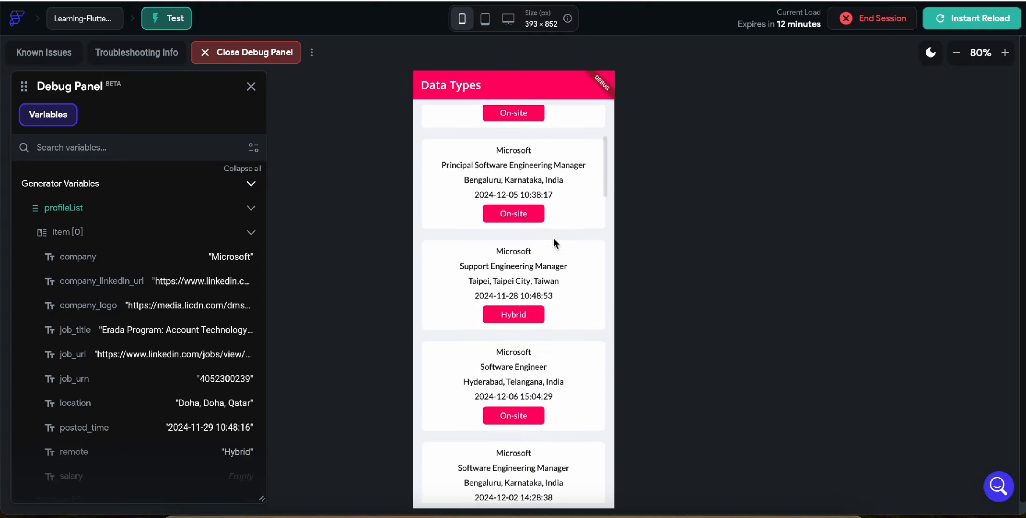
scroll(560, 213, down, 15)
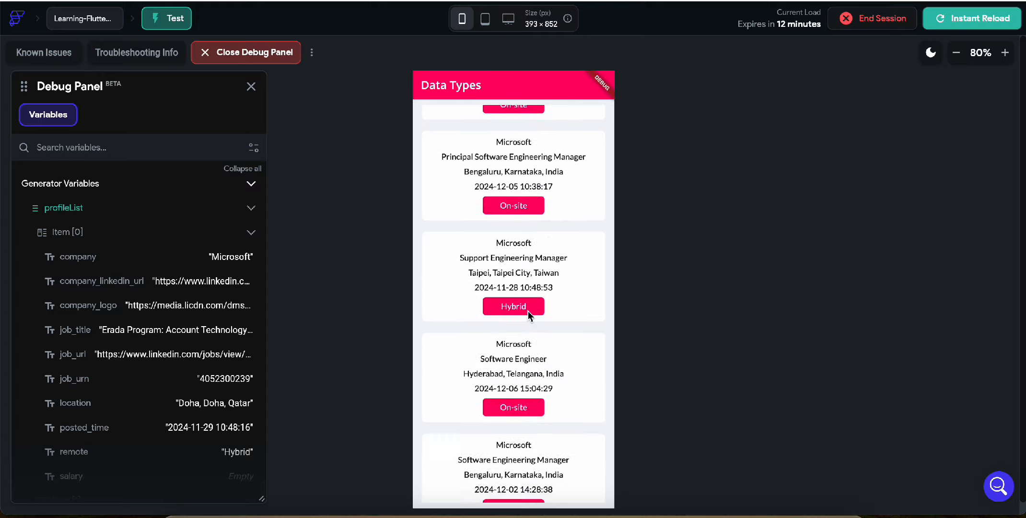
scroll(515, 360, down, 8)
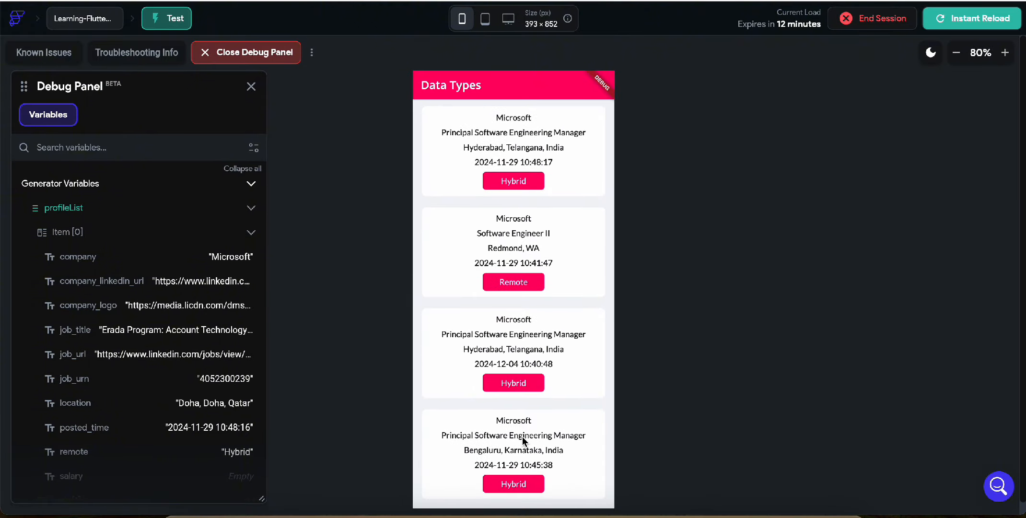
scroll(522, 436, up, 20)
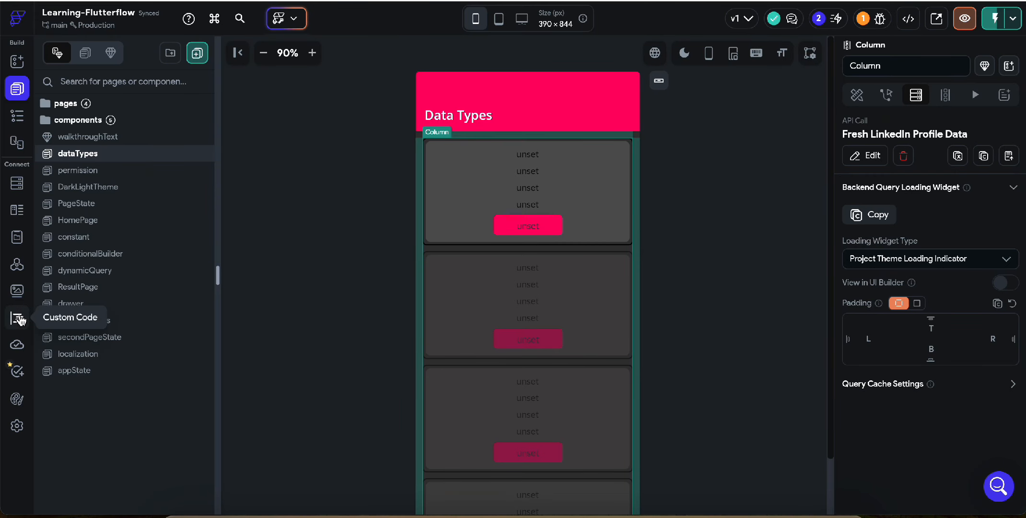
click(16, 264)
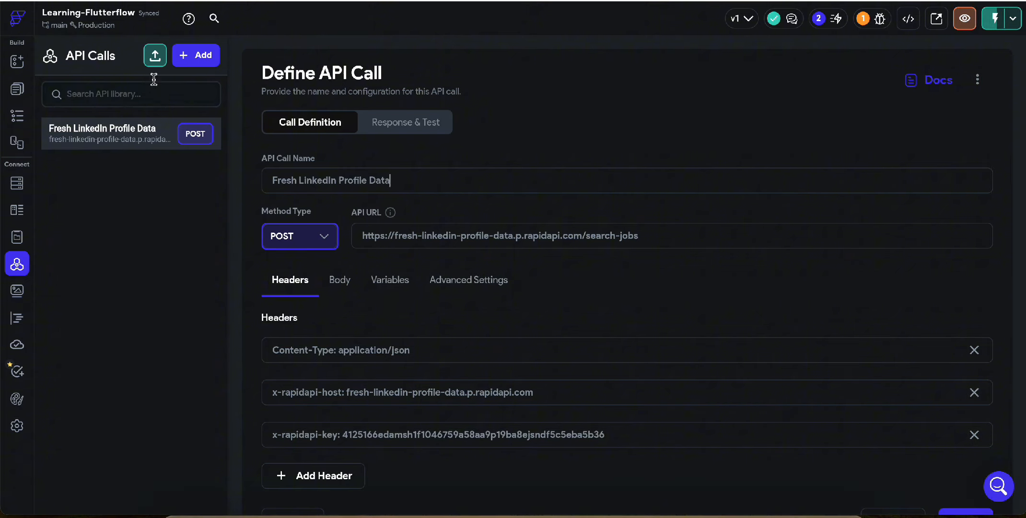
click(203, 56)
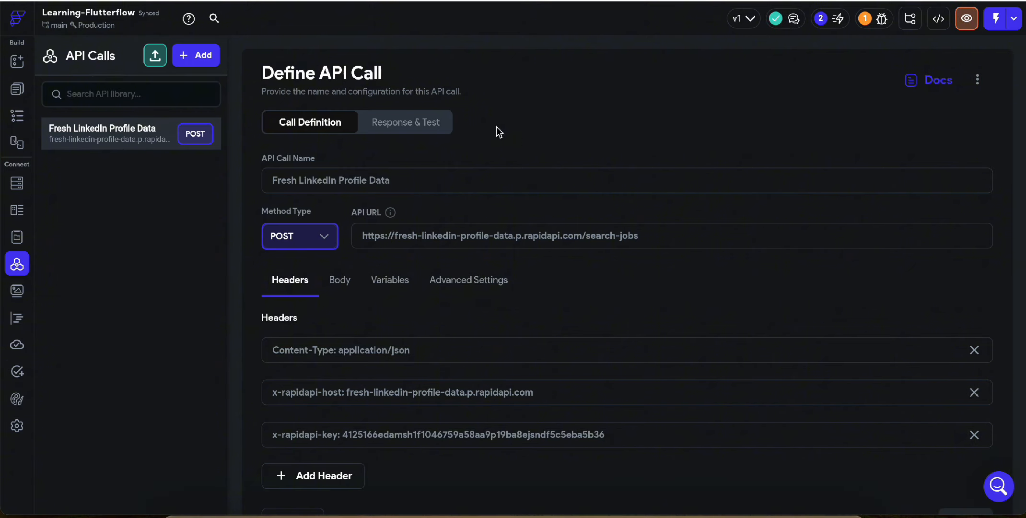
click(197, 65)
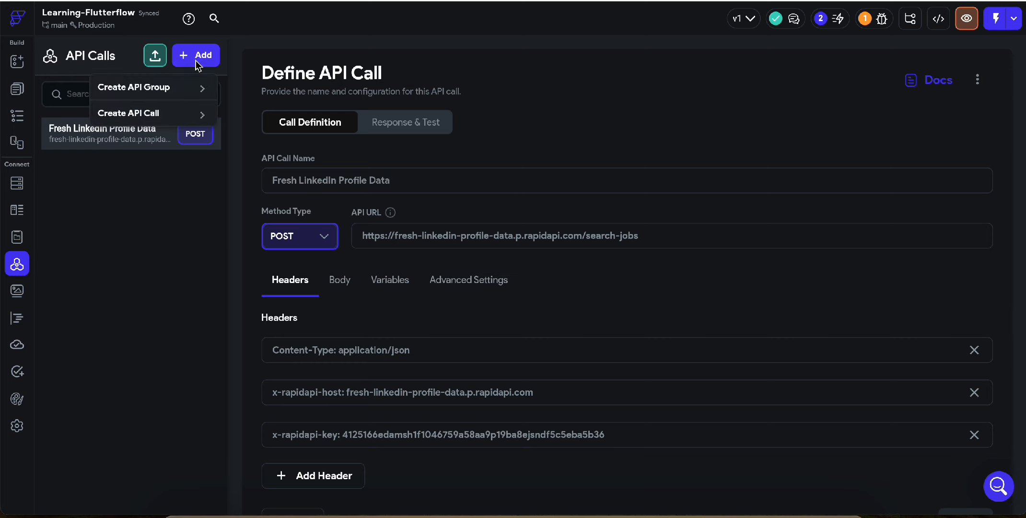
click(187, 89)
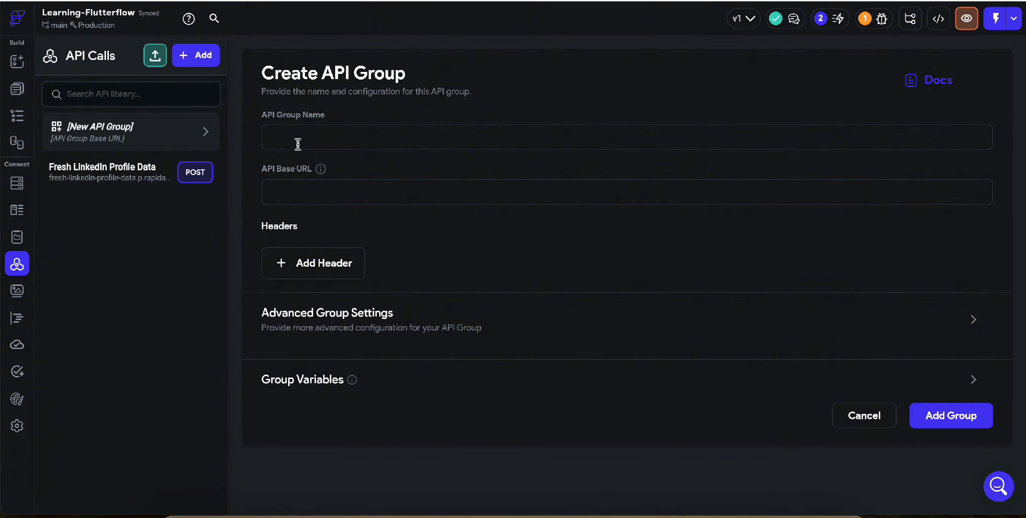
text(Linkedin Apis)
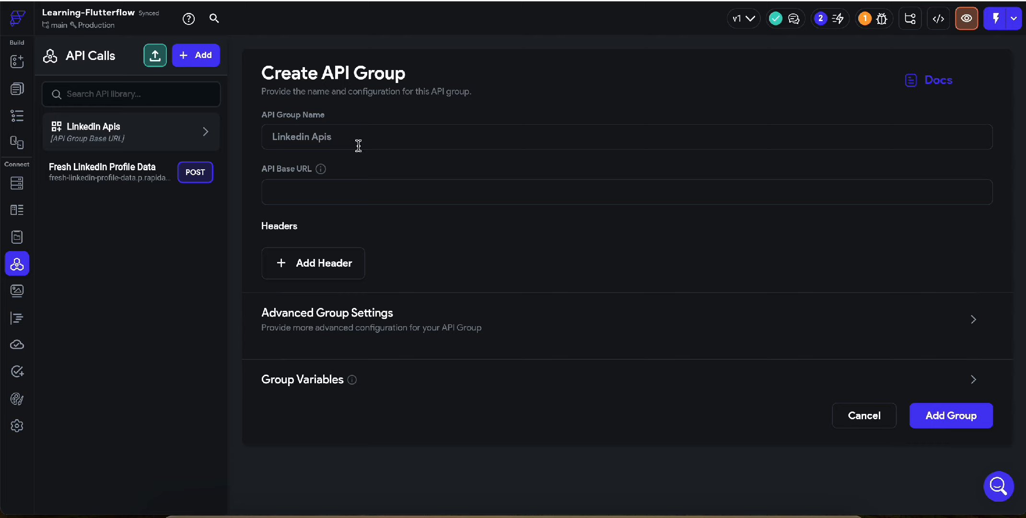
click(301, 196)
text(https://fresh-linkedin-profile-data.p.rapidapi.com/)
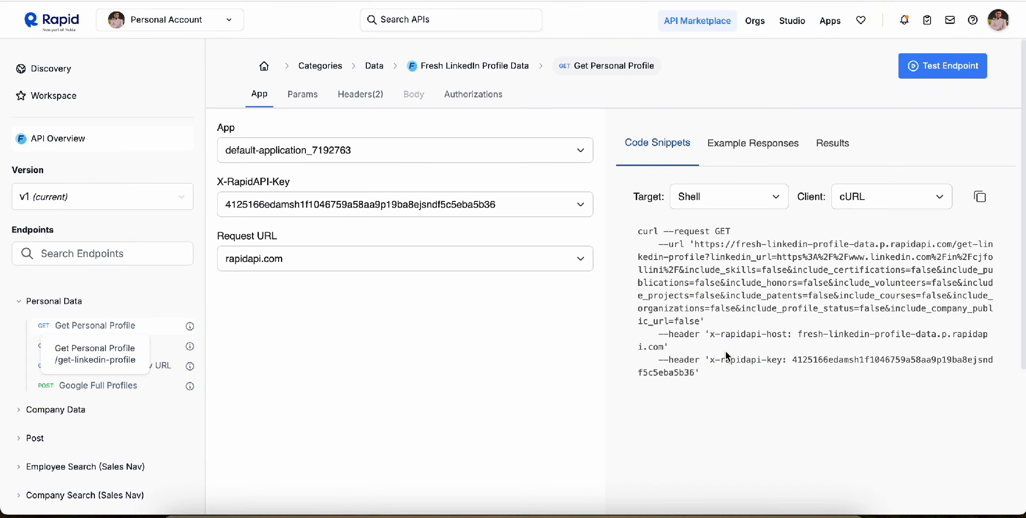
- Check the headers in RapidAPI's Get Personal Profile cURL snippet, and add the Linkedin Apis group in FlutterFlow
scroll(726, 355, down, 1)
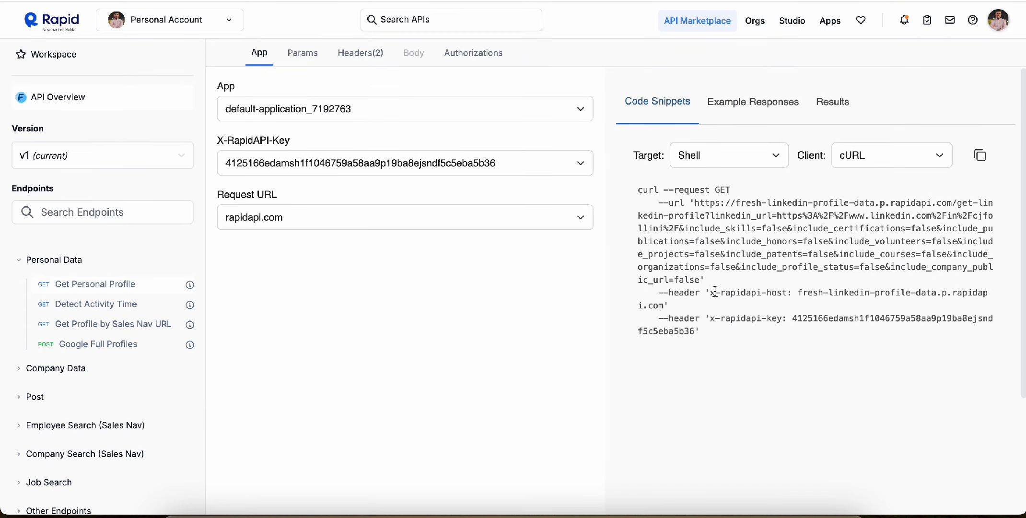
scroll(528, 273, up, 1)
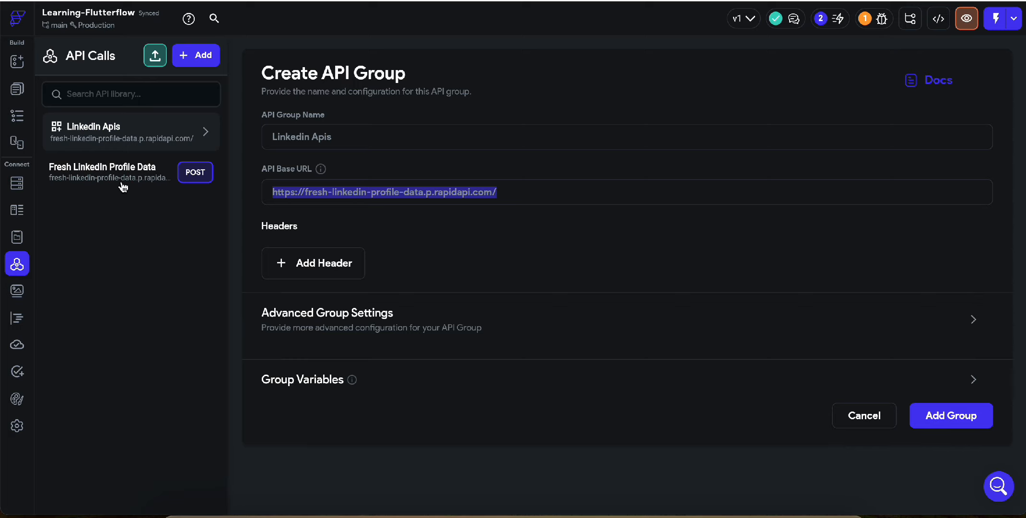
click(118, 170)
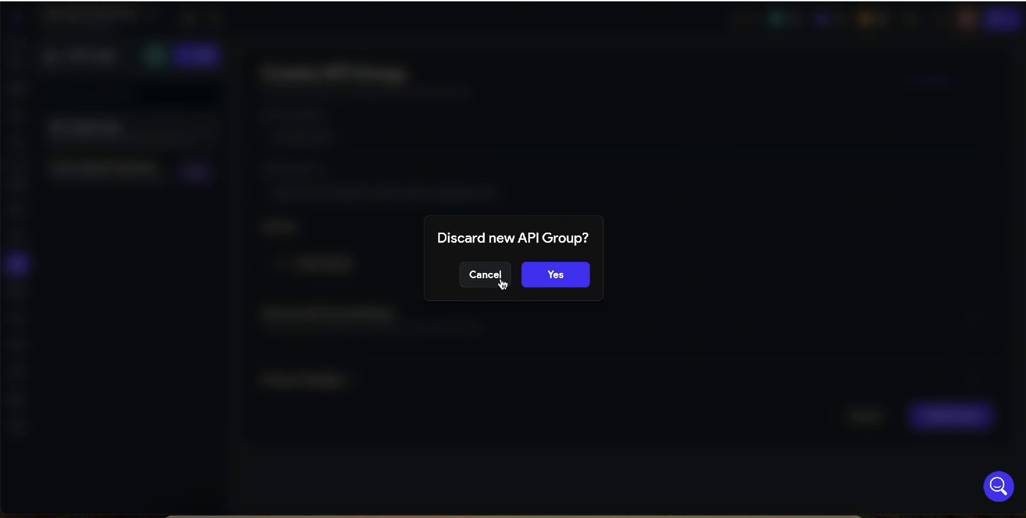
click(485, 276)
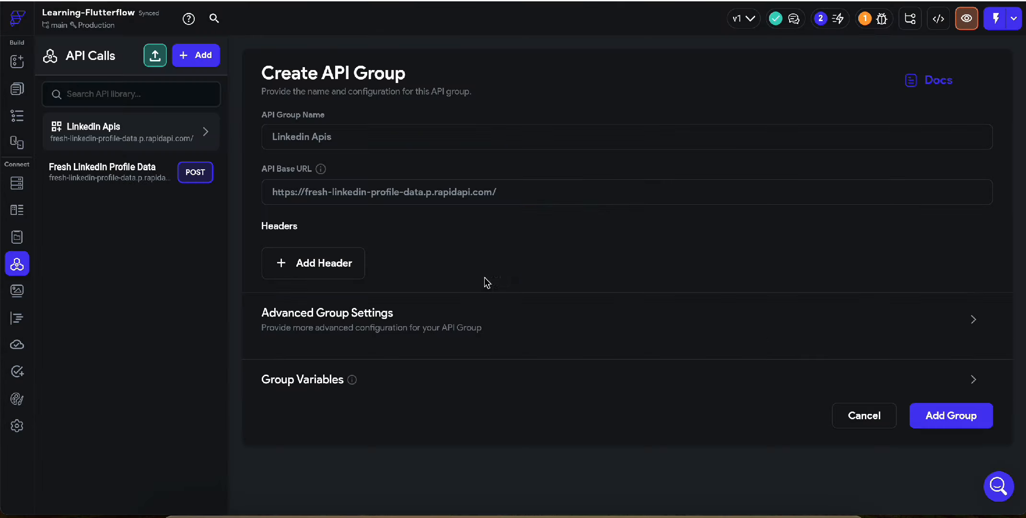
click(935, 417)
- Copy the header Content-Type: application/json from the Fresh LinkedIn Profile Data call into the Linkedin Apis group and save the group
click(138, 178)
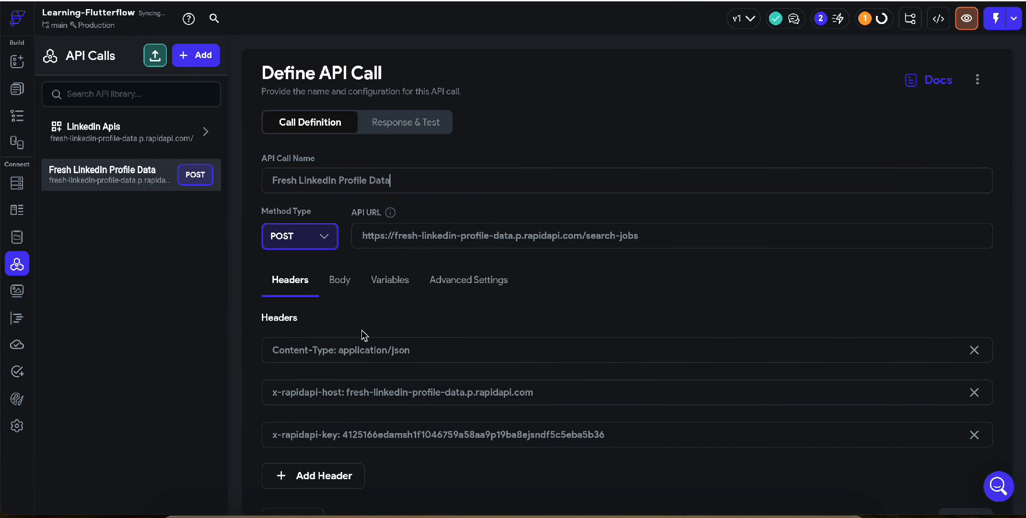
triple_click(402, 351)
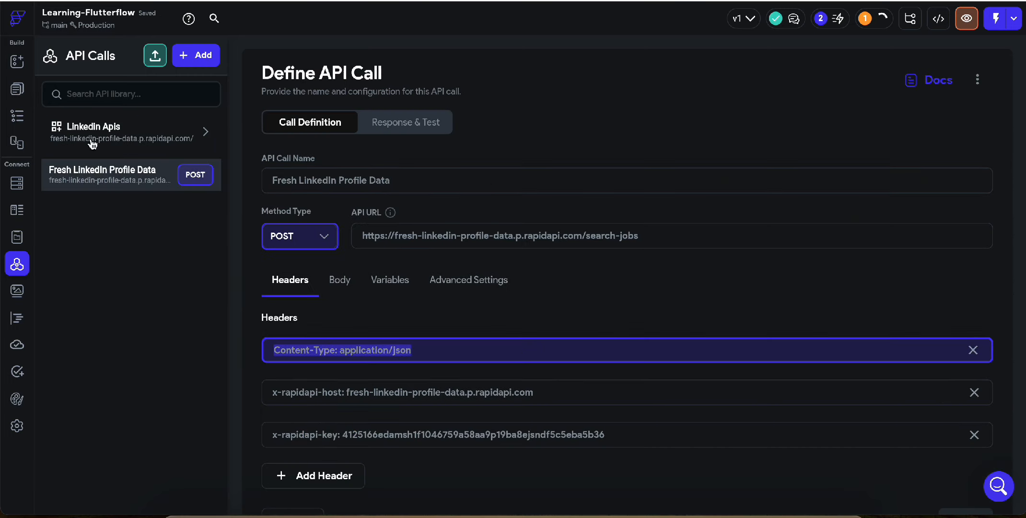
click(137, 130)
click(342, 261)
click(340, 251)
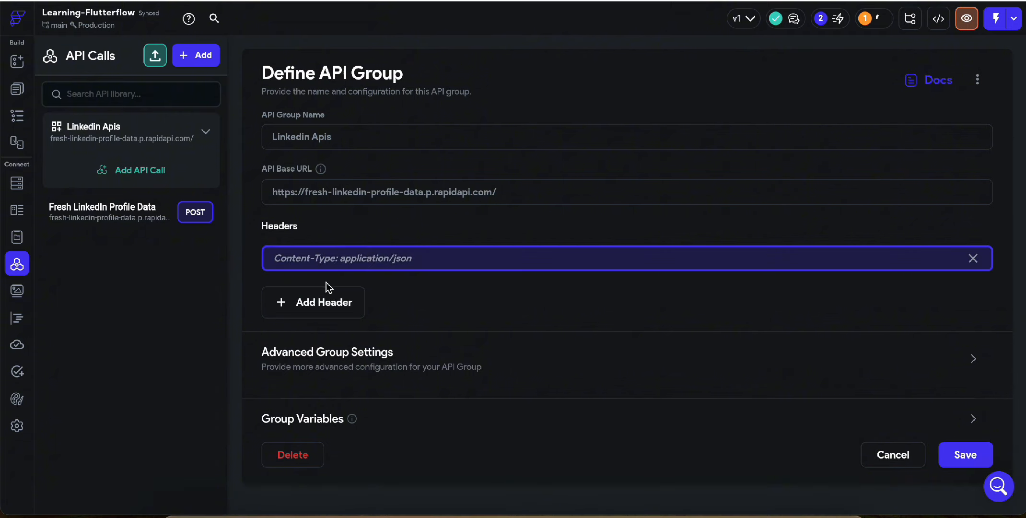
click(143, 218)
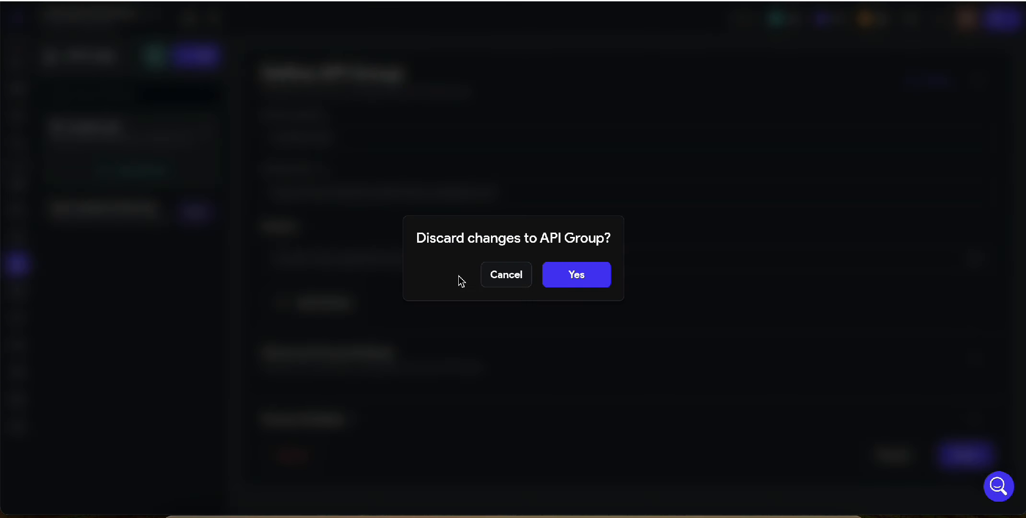
click(521, 283)
click(951, 453)
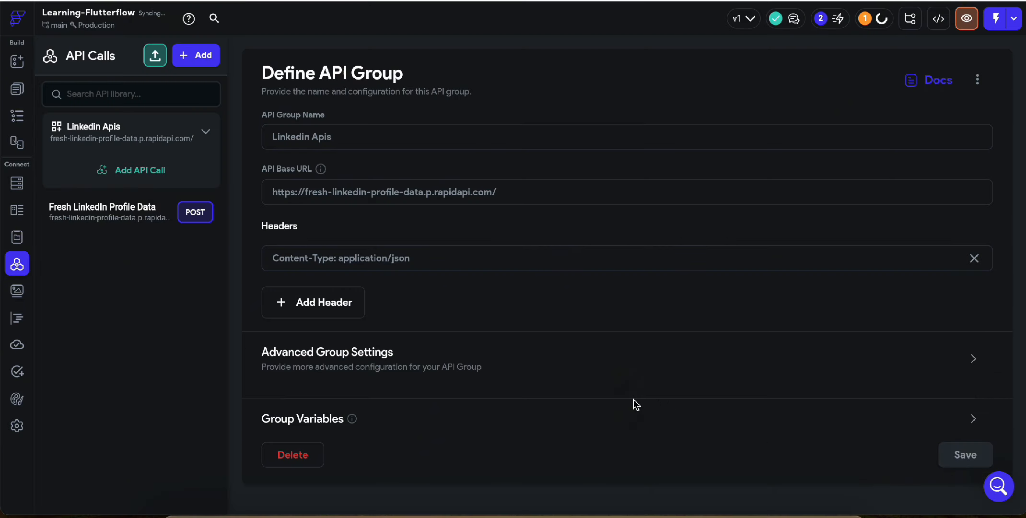
- Copy the header x-rapidapi-host: fresh-linkedin-profile-data.p.rapidapi.com from the existing call into the Linkedin Apis group and save it
click(139, 218)
click(436, 400)
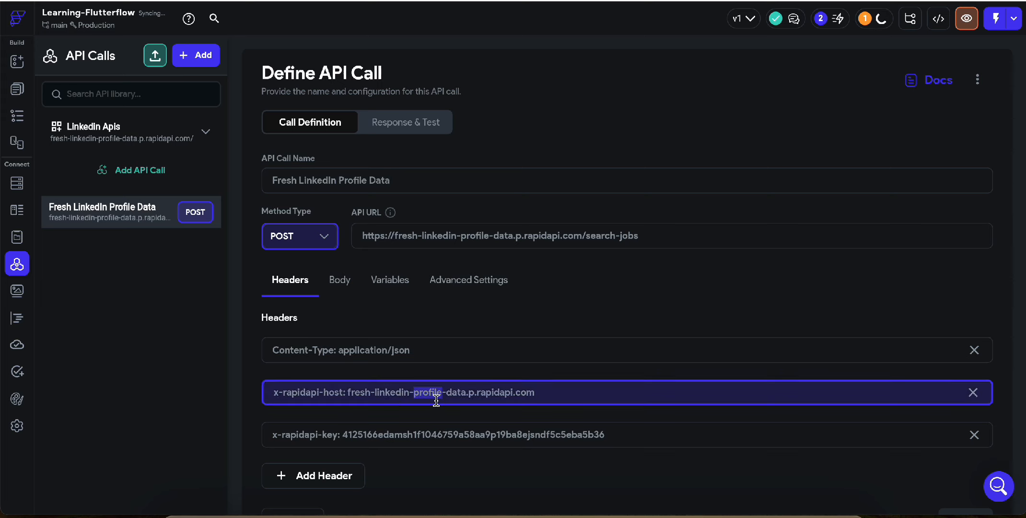
key(ctrl+a)
key(ctrl+c)
click(149, 139)
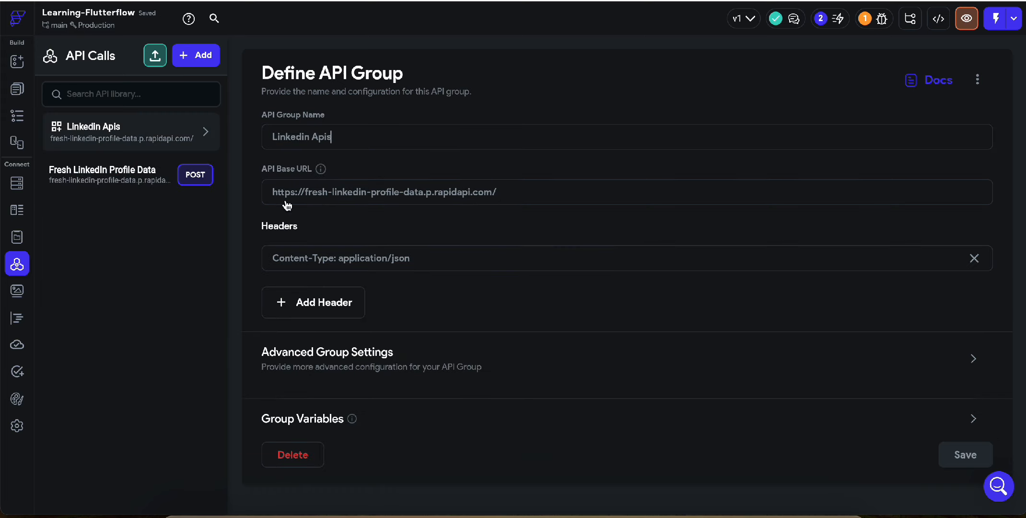
click(339, 300)
key(ctrl+v)
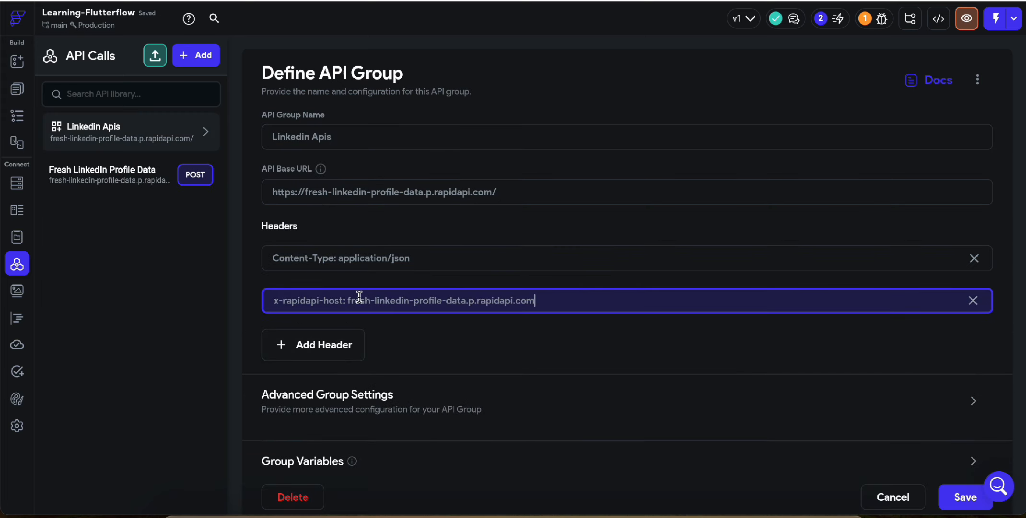
click(961, 487)
- Copy the x-rapidapi-key header with its API key from the existing call into the Linkedin Apis group and save the group
click(111, 170)
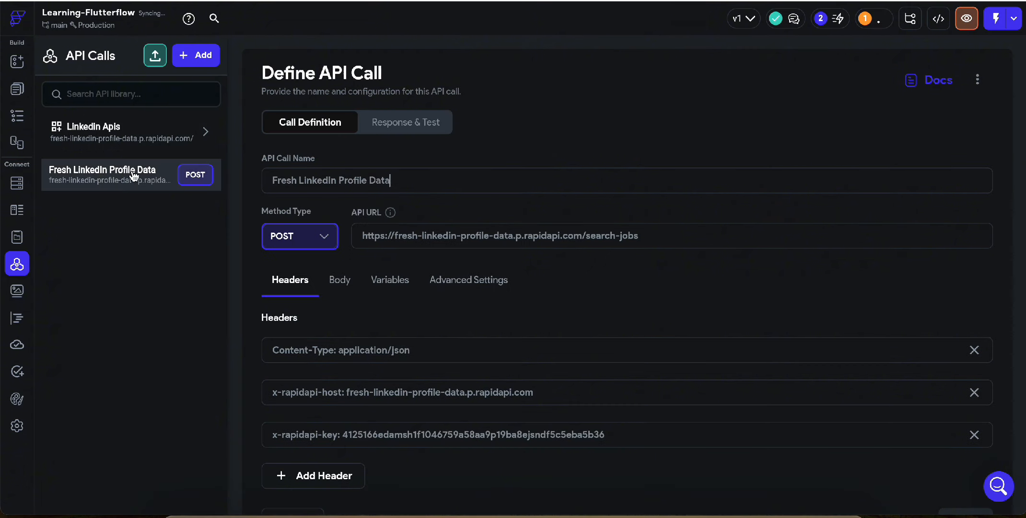
click(372, 434)
key(ctrl+a)
key(ctrl+c)
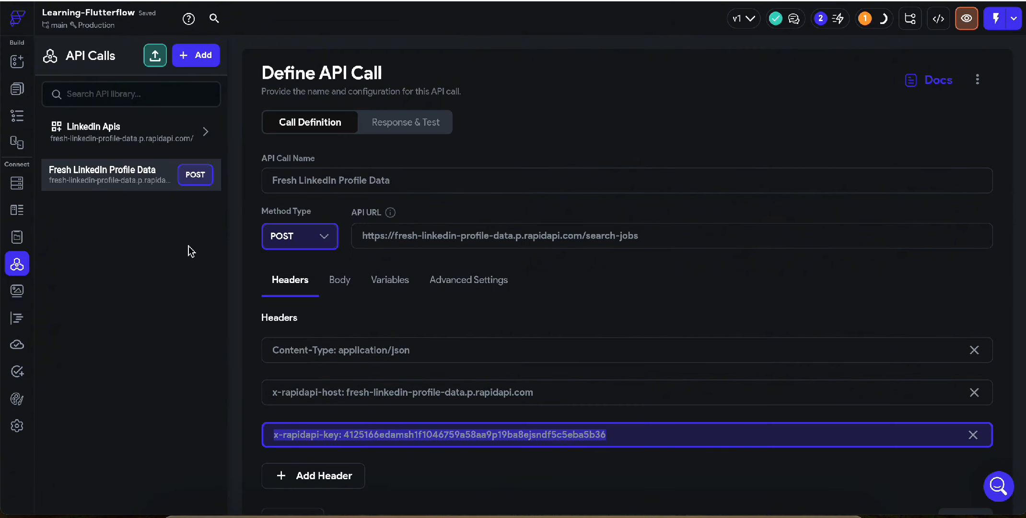
click(126, 133)
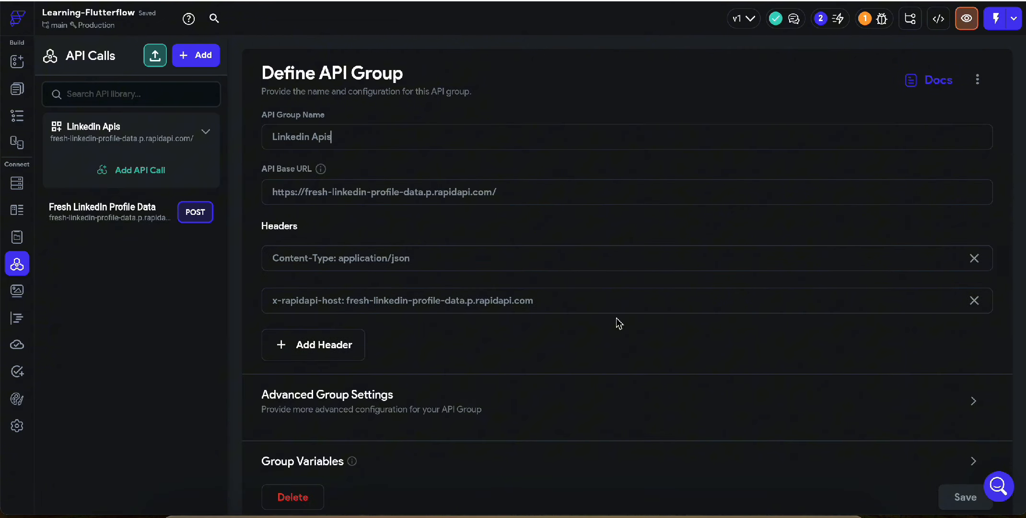
click(353, 350)
click(372, 350)
key(ctrl+v)
scroll(534, 364, down, 2)
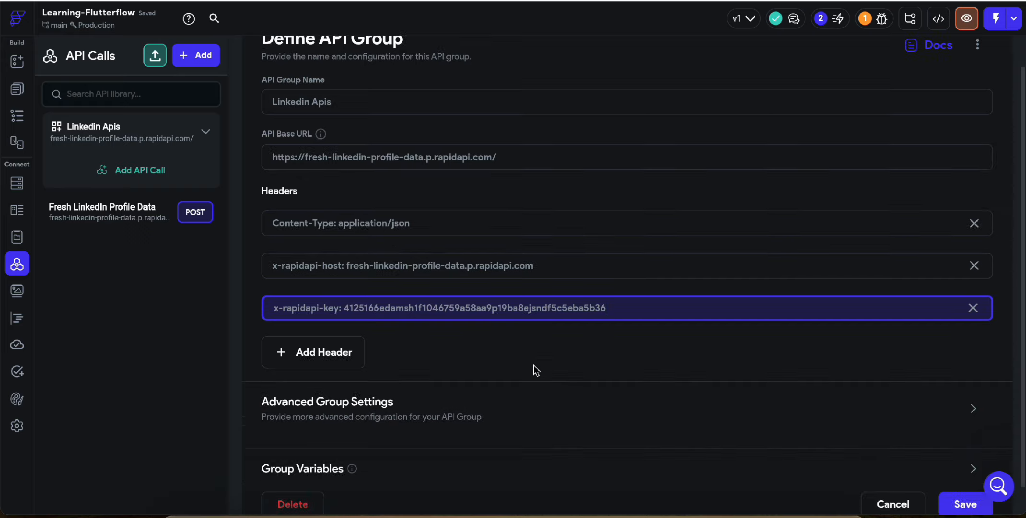
click(965, 481)
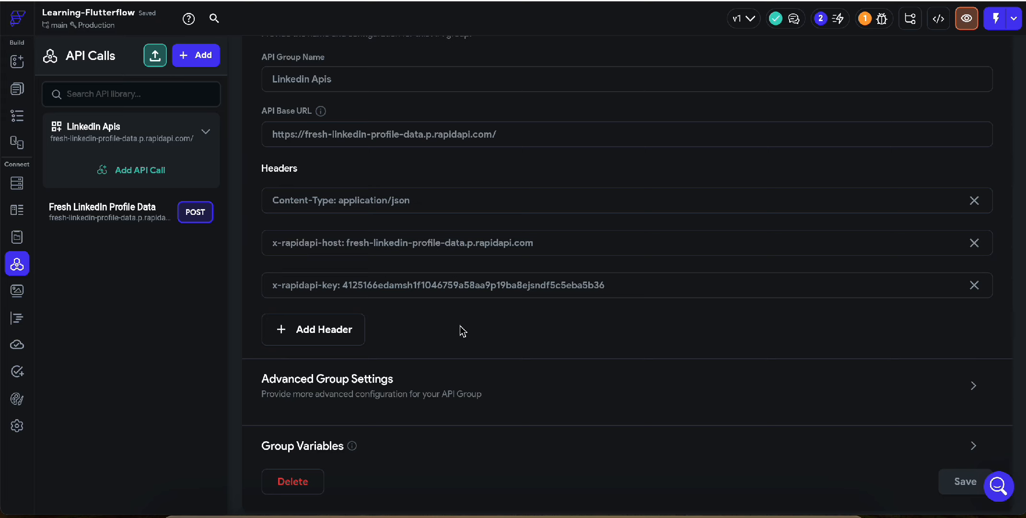
- Check the Group Variables section of the Linkedin Apis group
scroll(462, 331, down, 1)
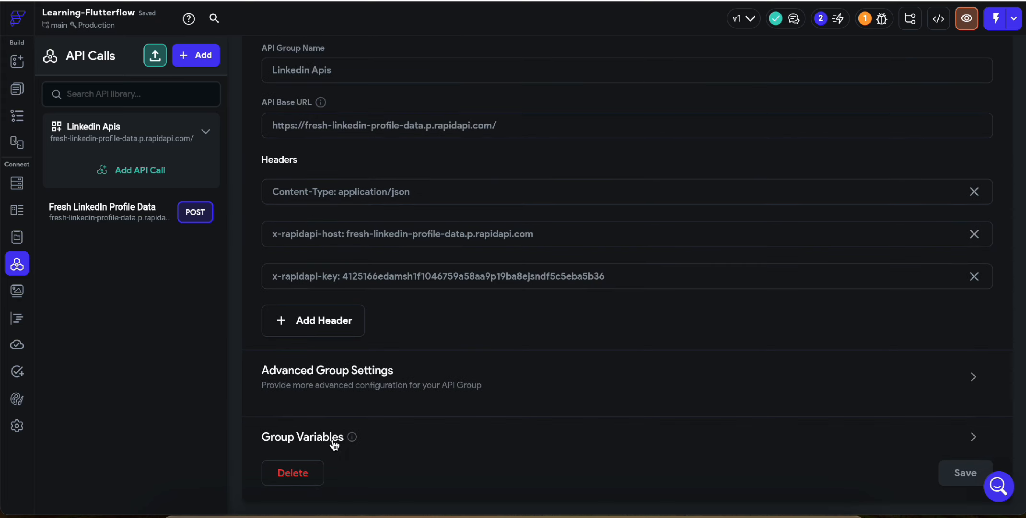
click(974, 440)
scroll(635, 394, down, 2)
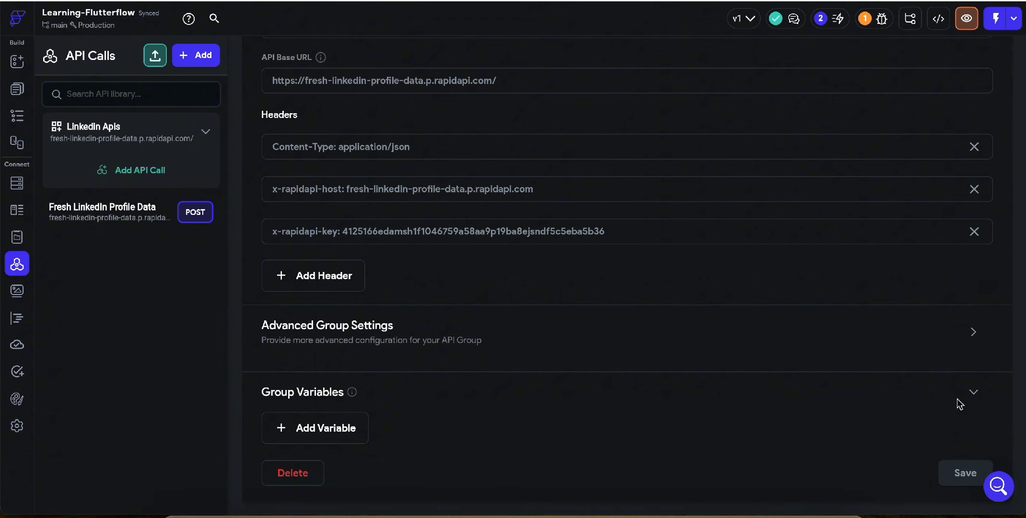
click(975, 394)
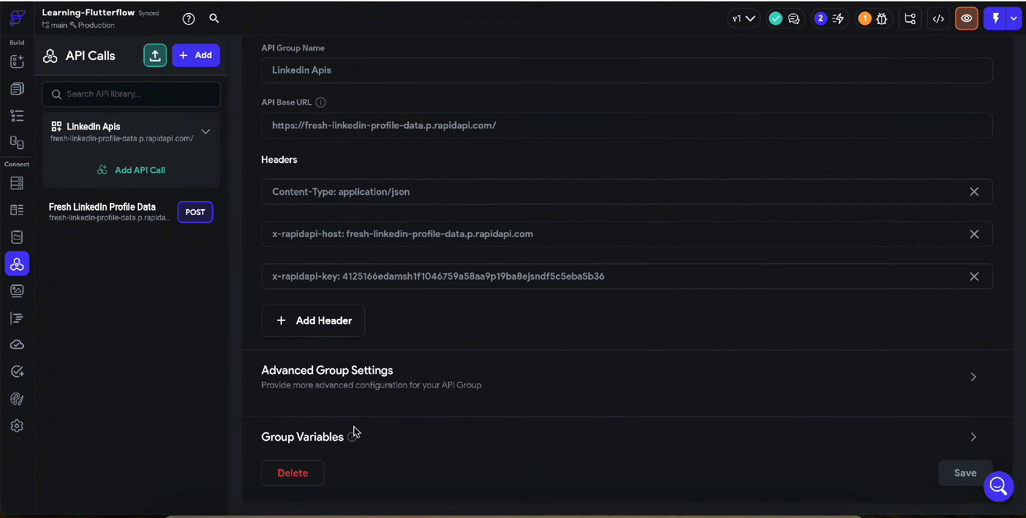
- Start a new API call in the Linkedin Apis group, and copy the get-linkedin-profile path with its query parameters from RapidAPI's cURL snippet
click(136, 179)
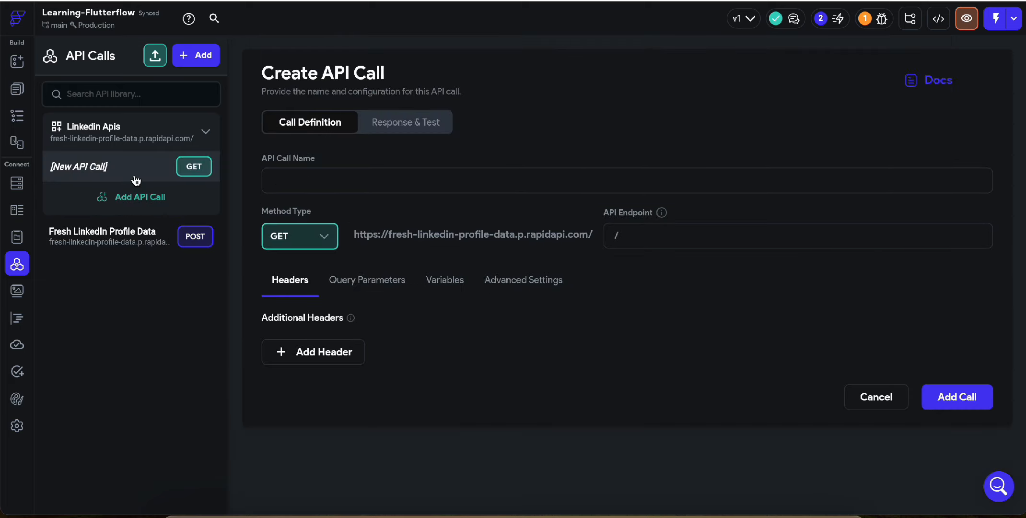
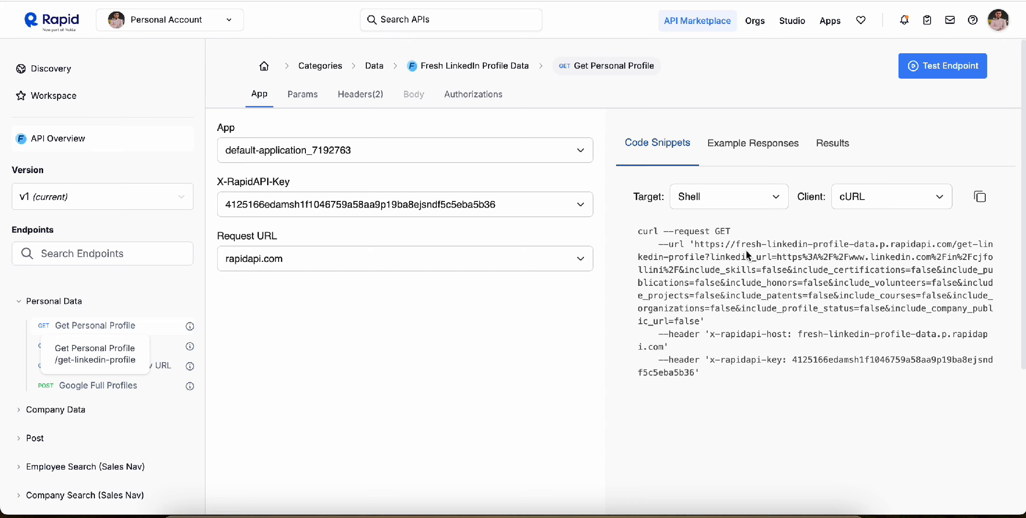
drag(719, 231, 738, 232)
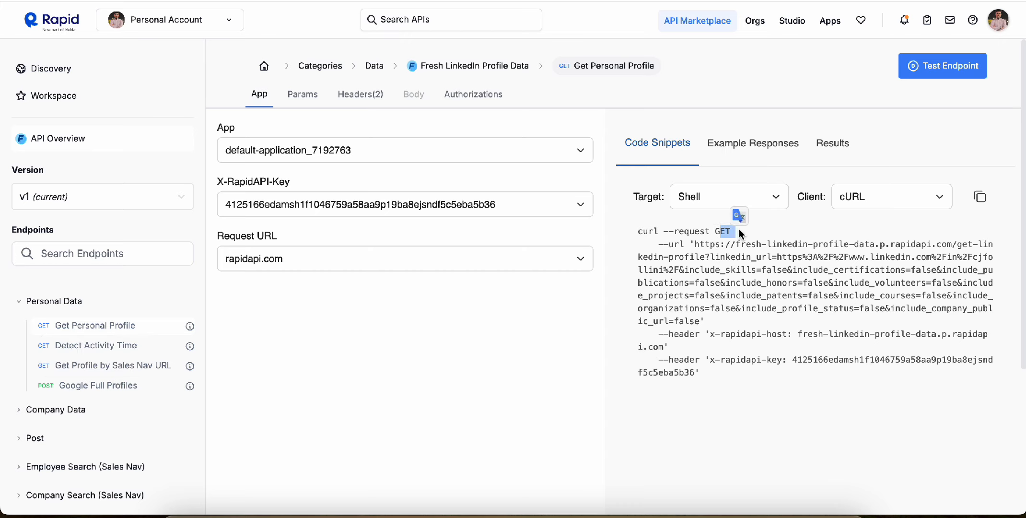
click(959, 246)
drag(958, 246, 698, 319)
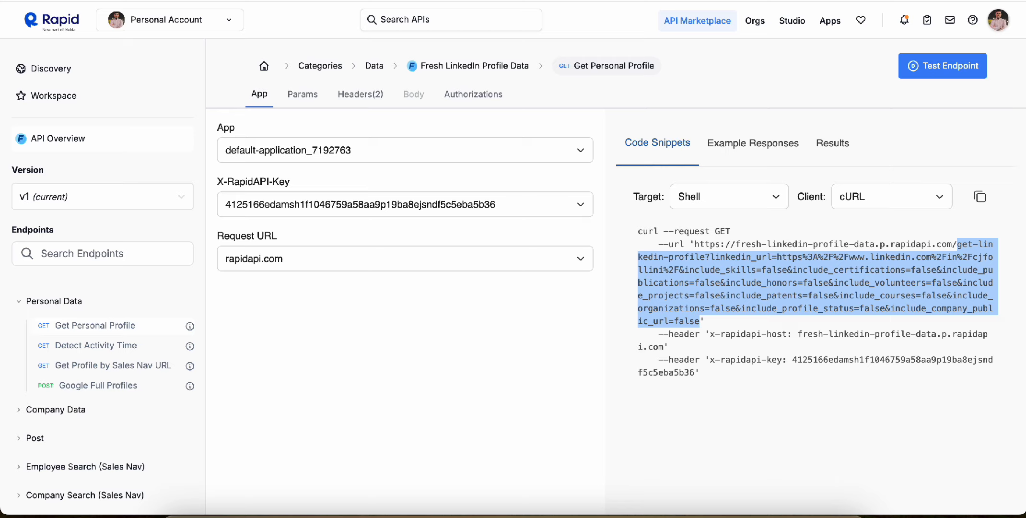
click(366, 1)
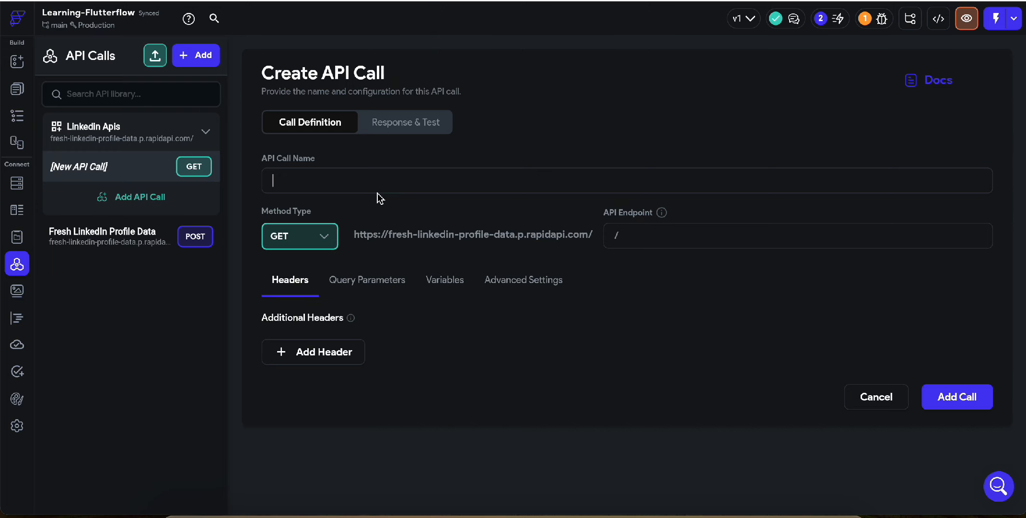
click(312, 181)
text(Get Profile)
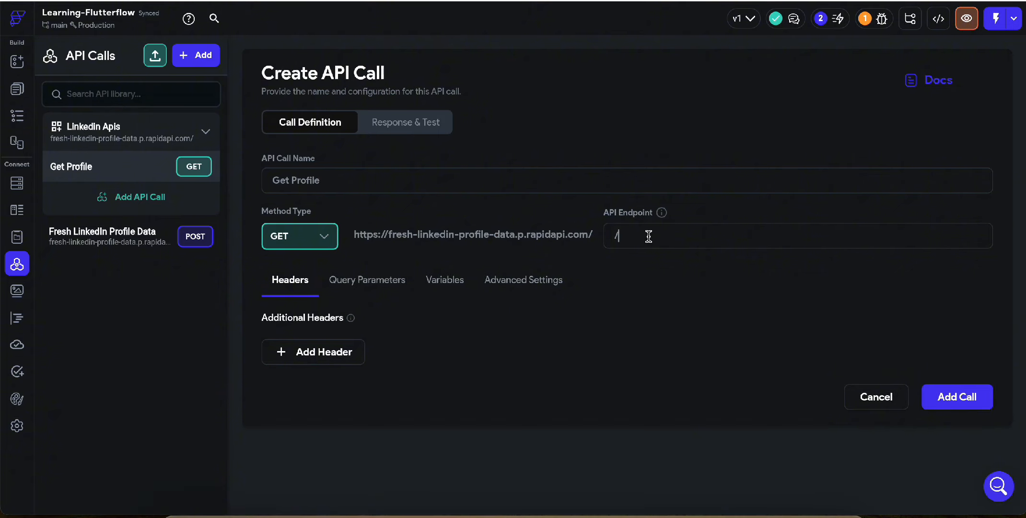
key(ctrl+v)
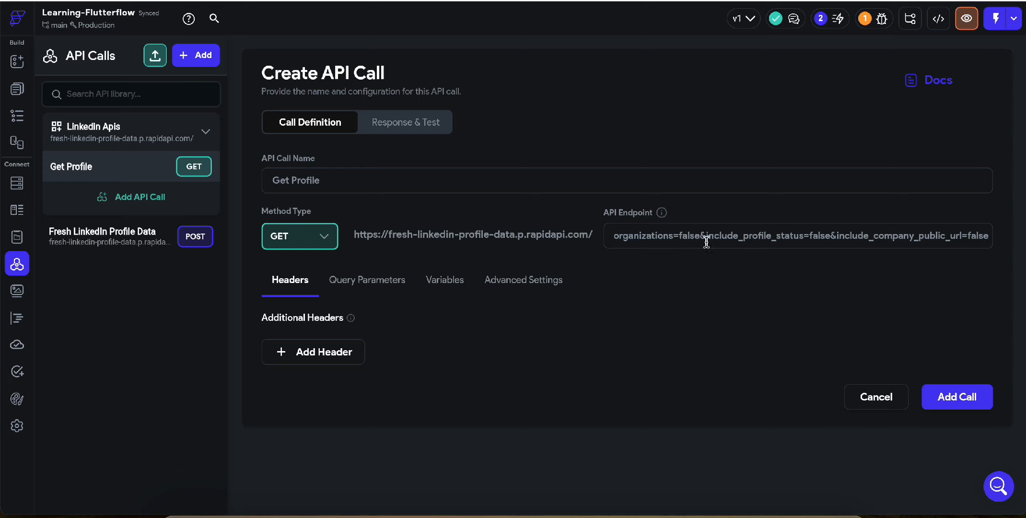
click(689, 240)
scroll(648, 237, left, 2)
scroll(648, 236, left, 20)
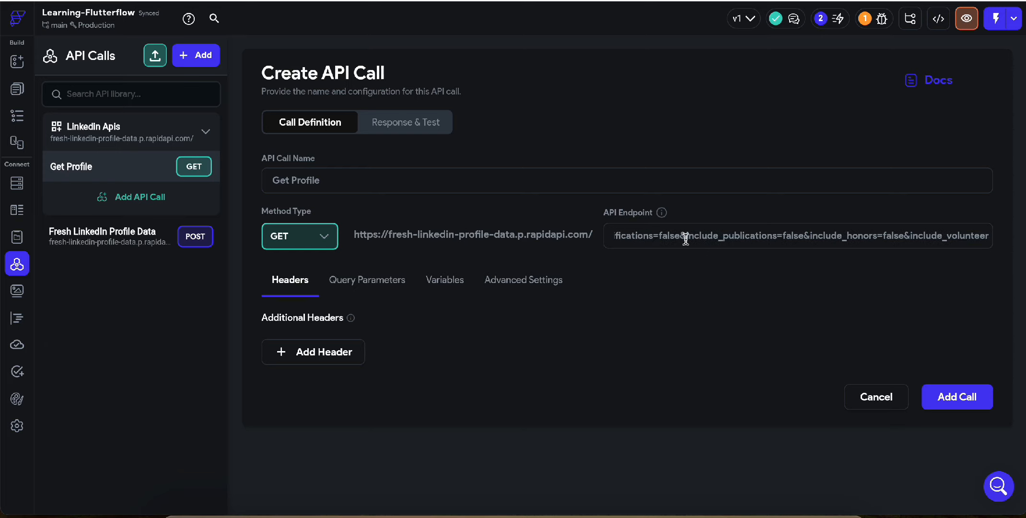
scroll(684, 237, left, 15)
scroll(686, 238, left, 5)
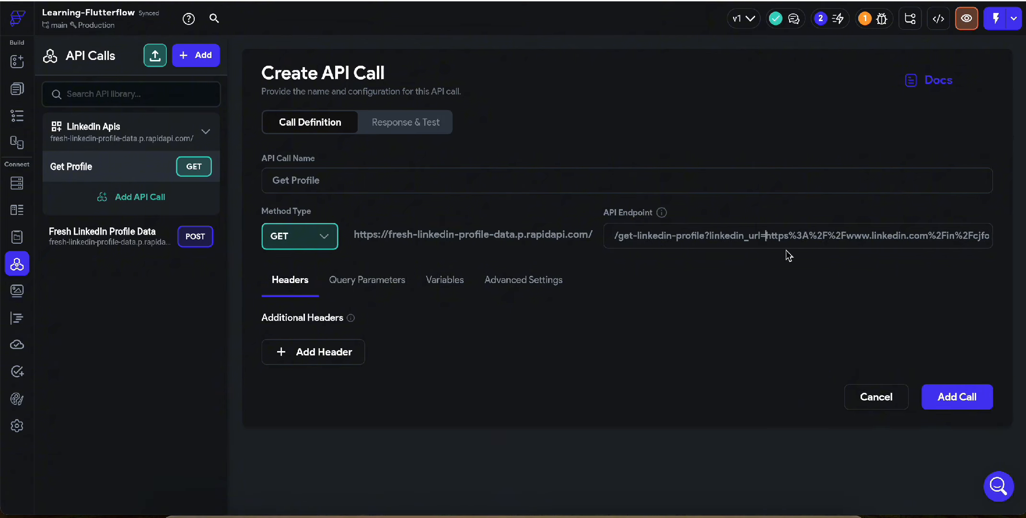
scroll(827, 239, right, 3)
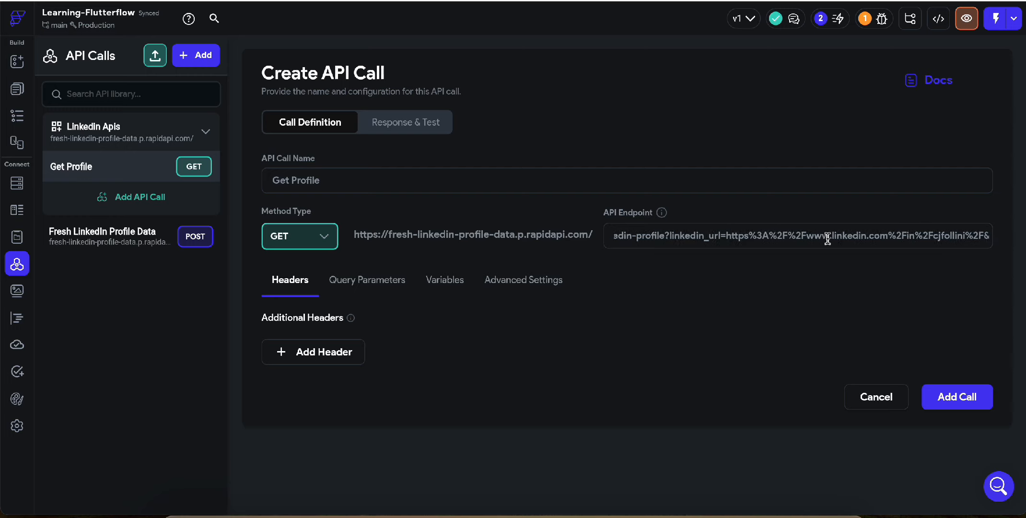
scroll(828, 239, right, 5)
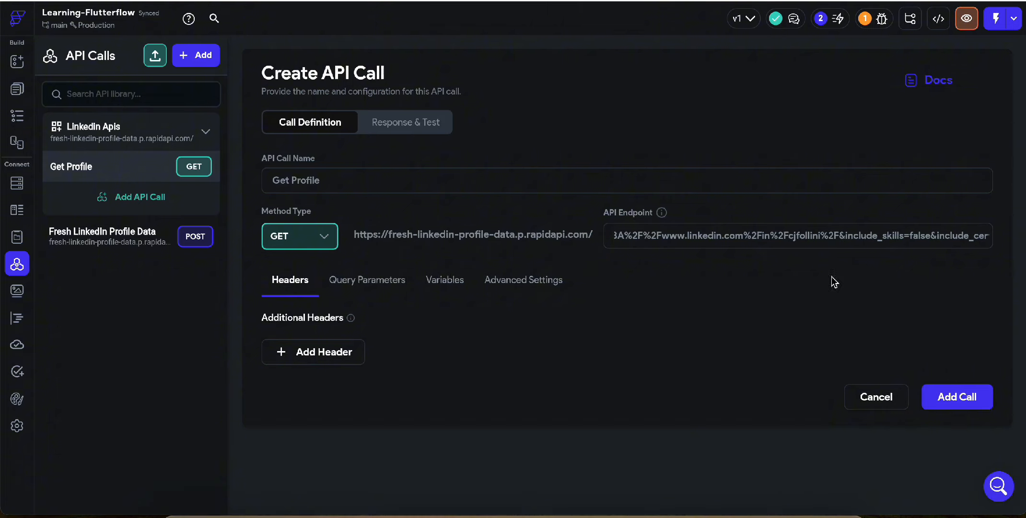
shift+click(839, 239)
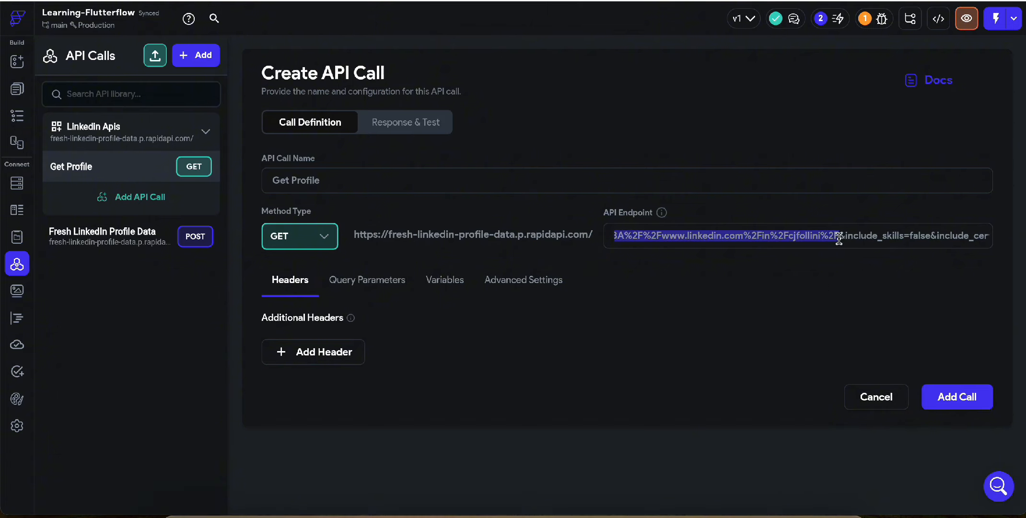
key(BackSpace)
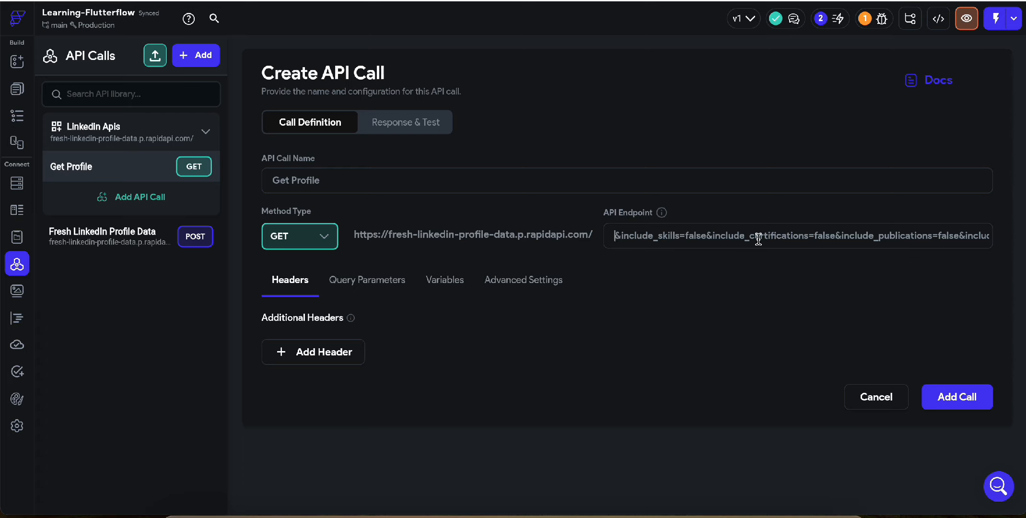
scroll(758, 239, left, 2)
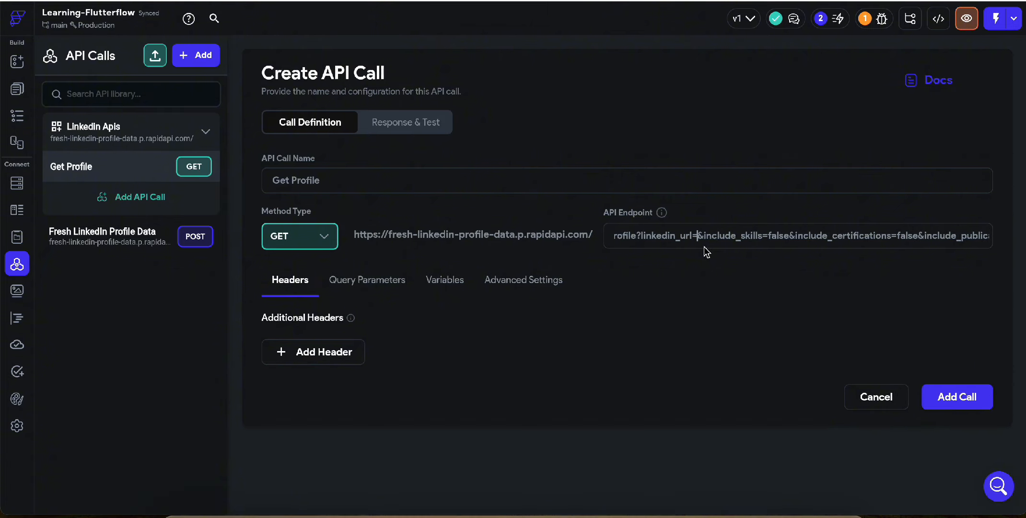
key(ctrl+a)
key(BackSpace)
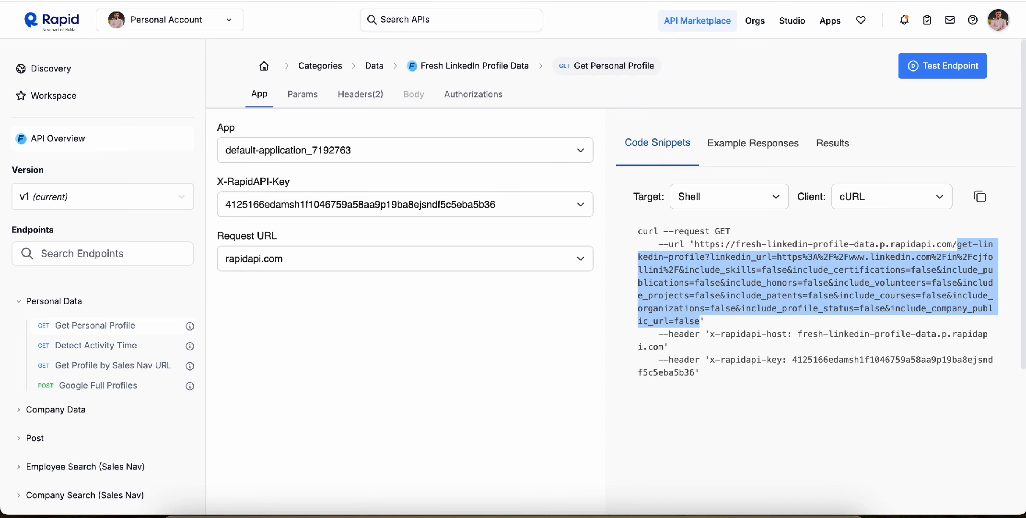
click(344, 0)
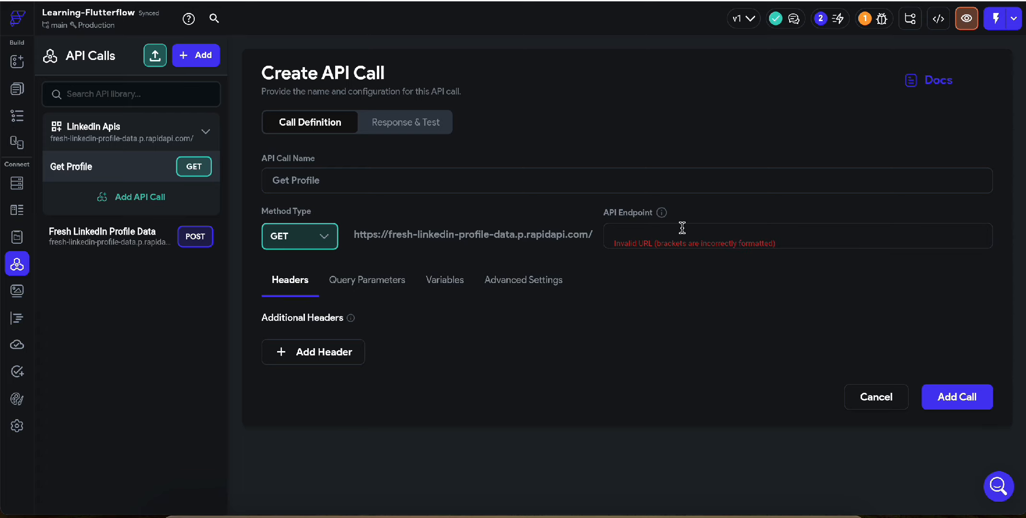
click(349, 283)
click(296, 285)
click(885, 400)
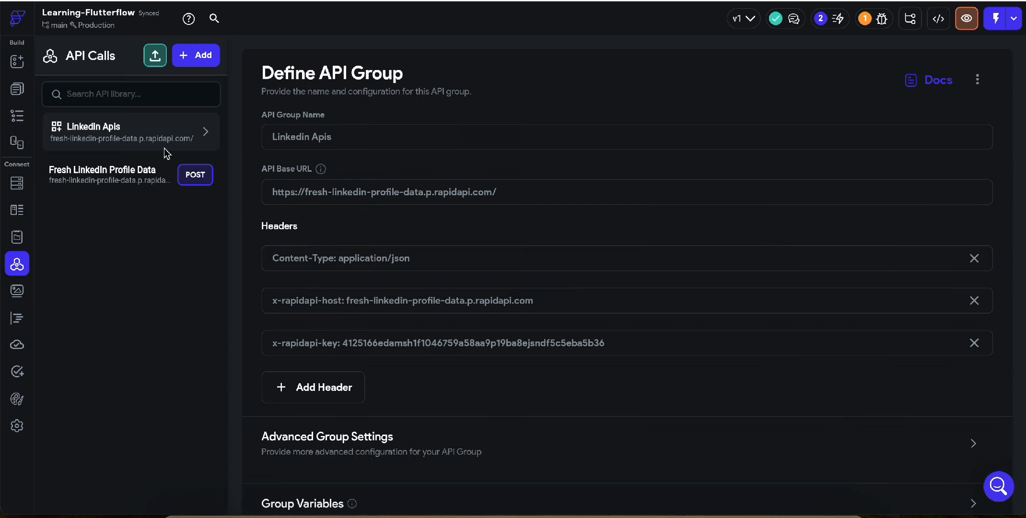
- Add a GET call named Get Profile to the Linkedin Apis group, using the copied get-linkedin-profile path with its parameters as the endpoint
click(152, 133)
click(155, 169)
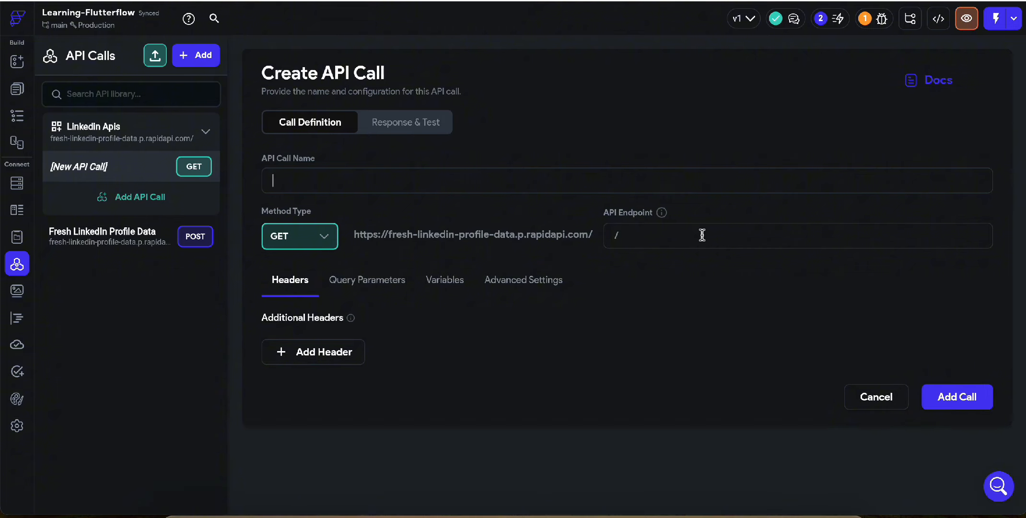
key(super+v)
key(super+a)
click(789, 250)
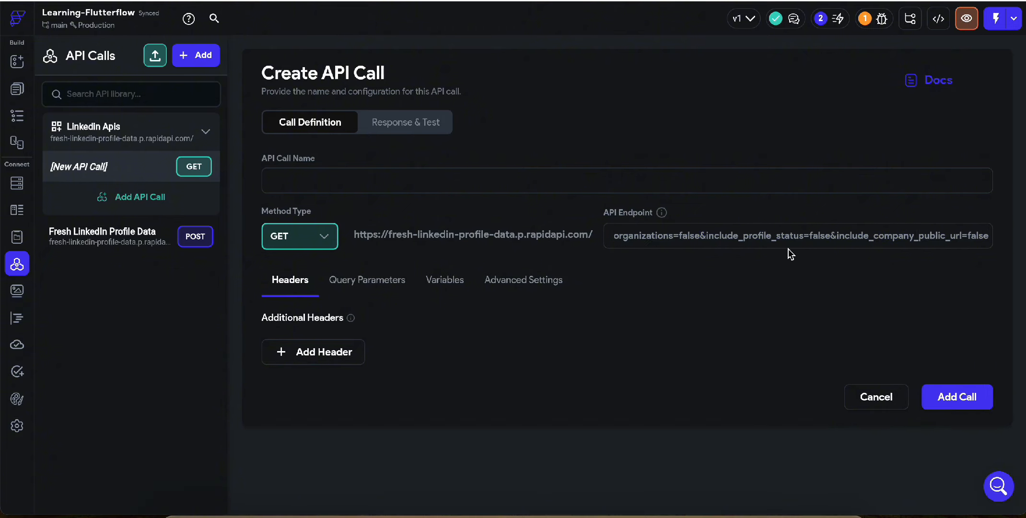
click(965, 398)
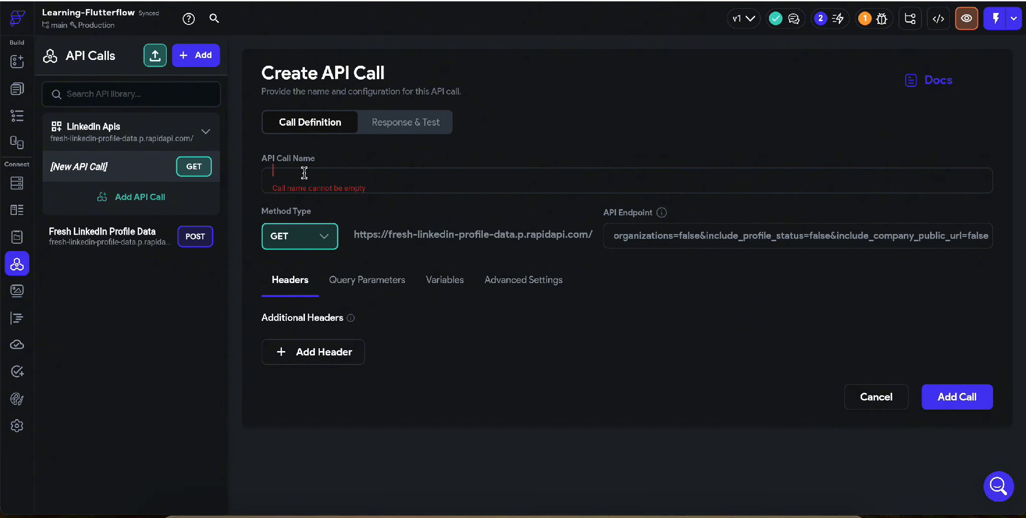
text(et)
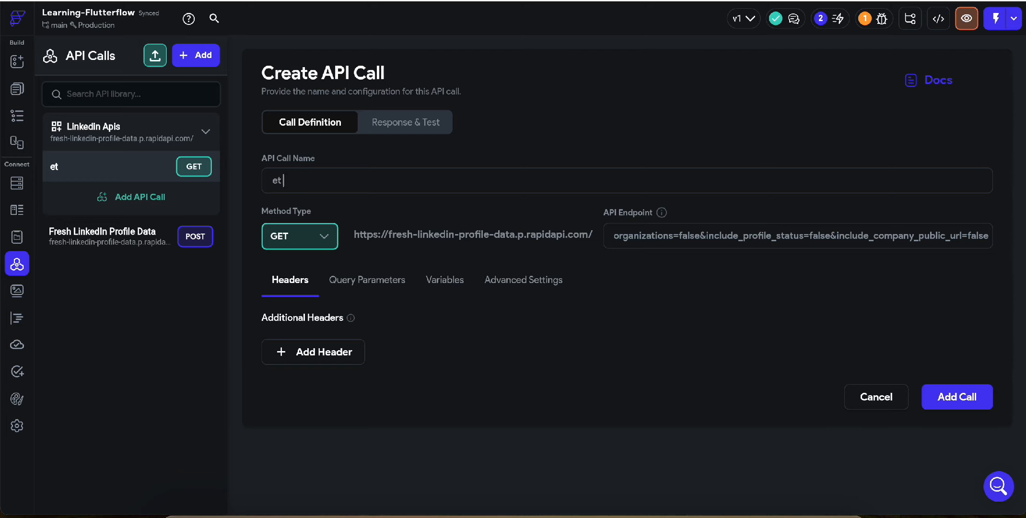
key(BackSpace)
text(Get Profile)
click(959, 402)
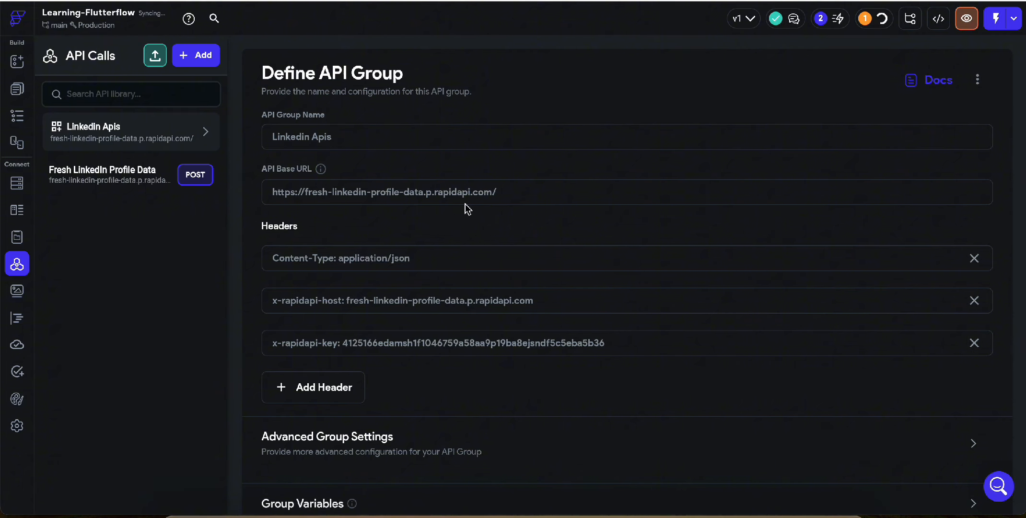
- Add a String variable named url to the Get Profile call in the Linkedin Apis group and save the call
scroll(433, 319, down, 2)
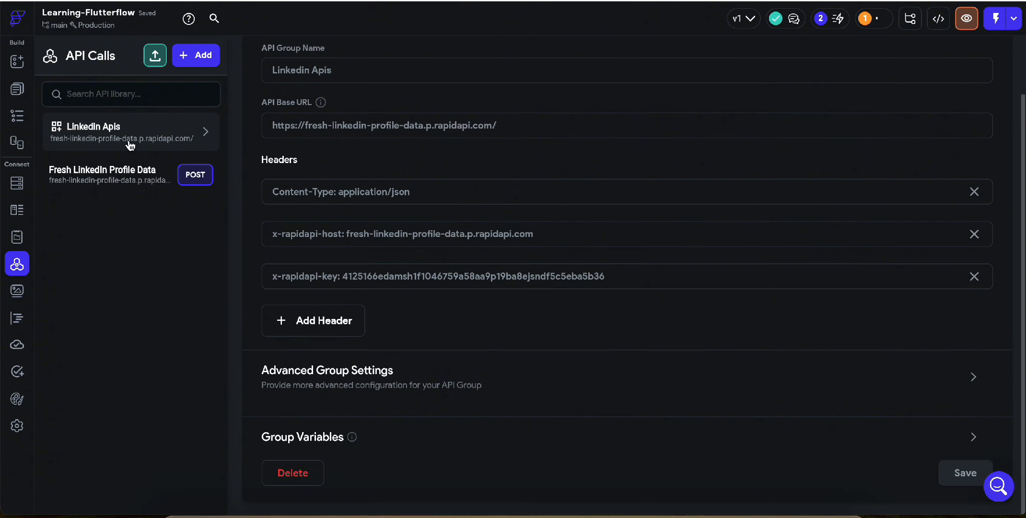
click(201, 133)
click(131, 169)
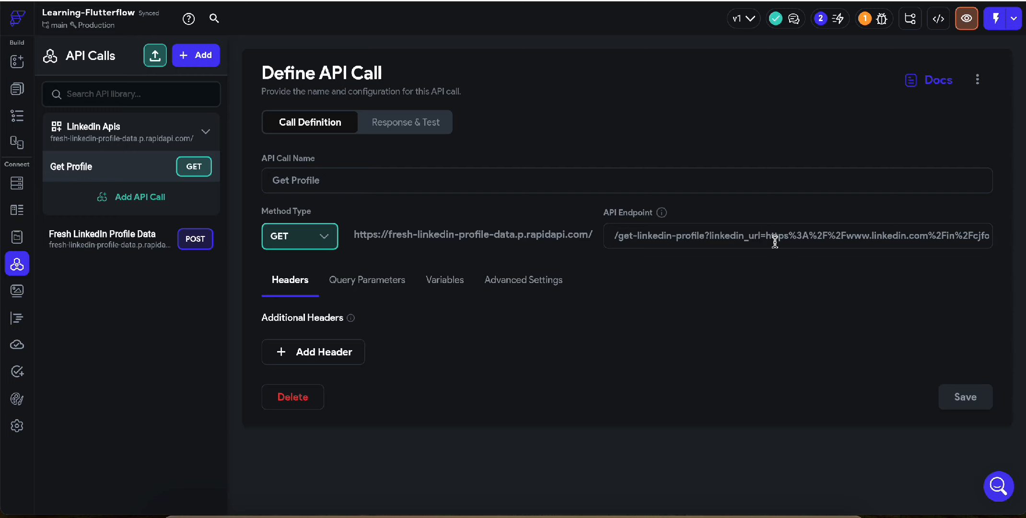
click(446, 285)
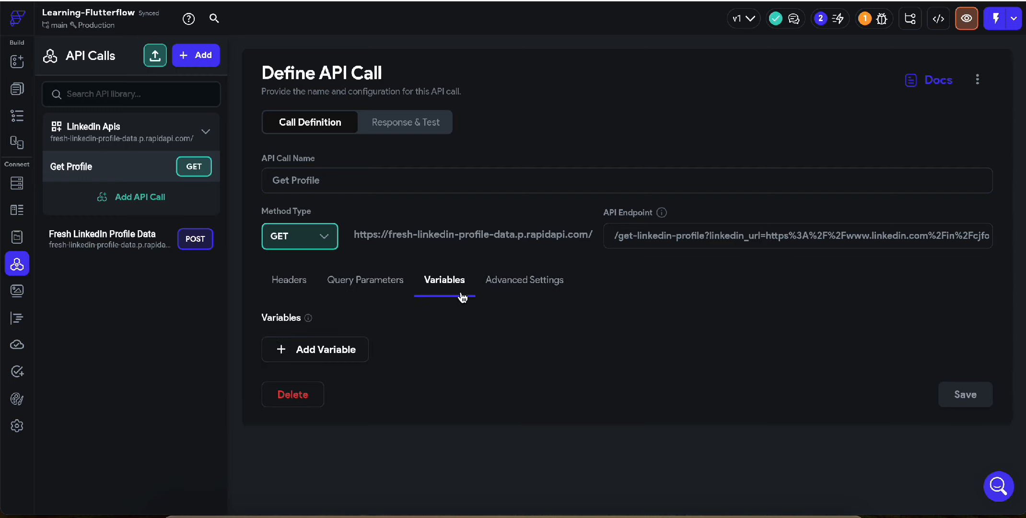
click(339, 349)
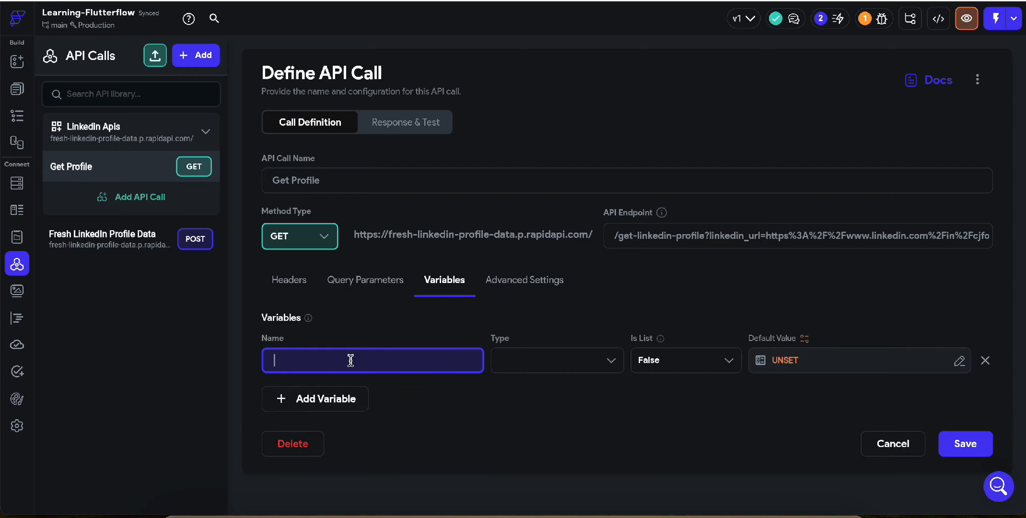
click(603, 366)
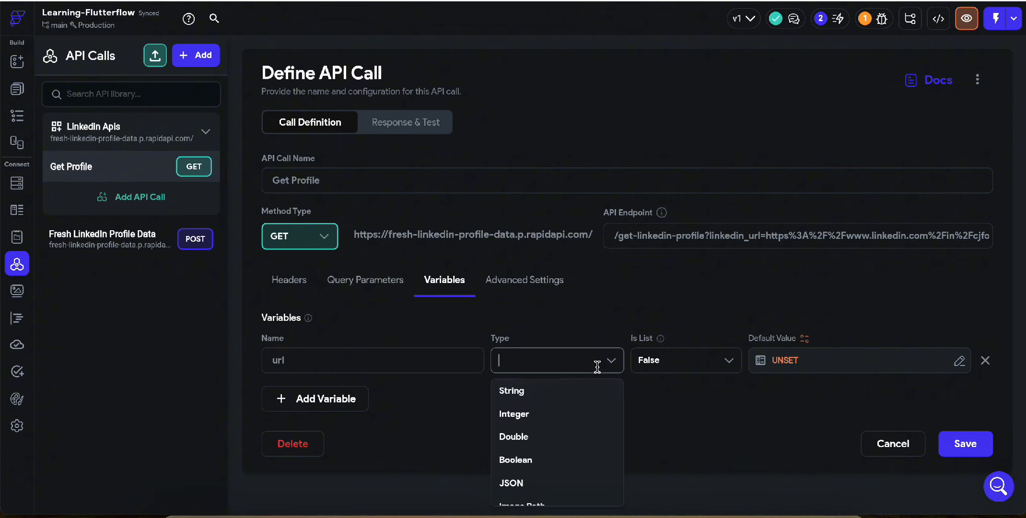
click(573, 393)
click(972, 445)
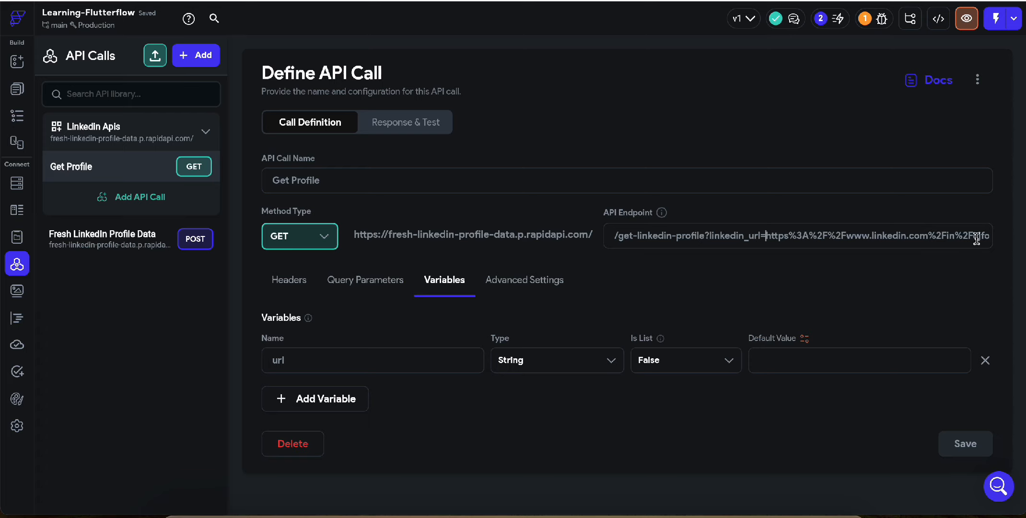
- Replace the encoded linkedin_url value in the Get Profile endpoint with the [url] variable and save the call
scroll(976, 239, right, 3)
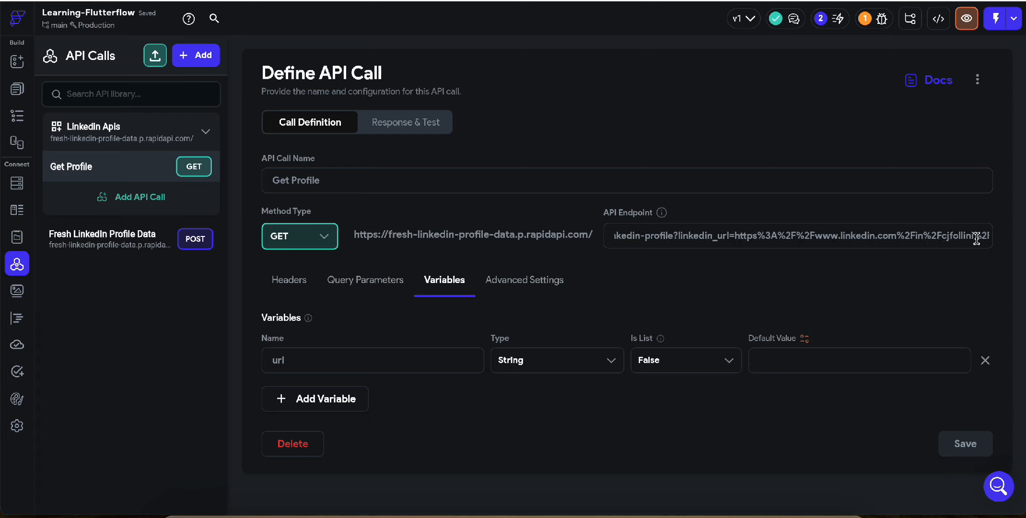
double_click(900, 235)
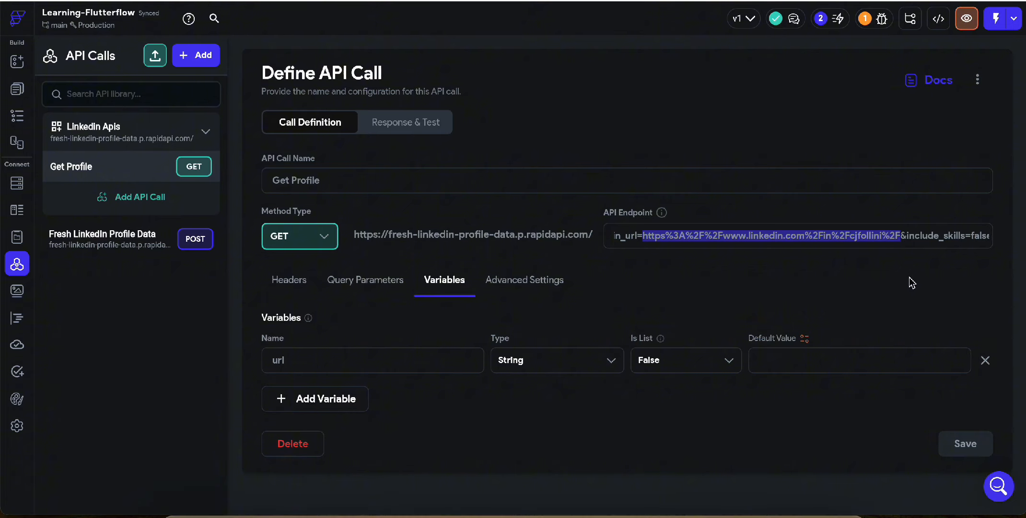
text([][])
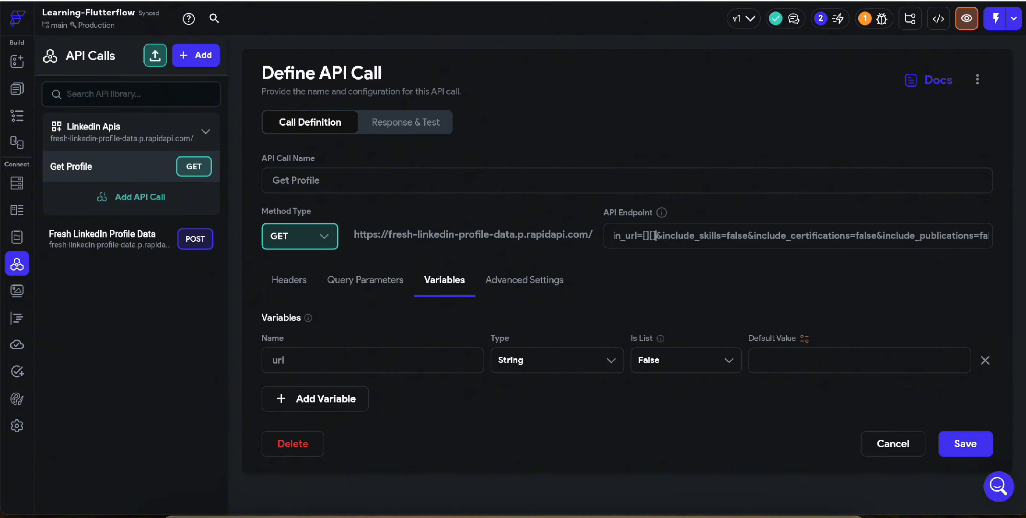
click(652, 239)
key(BackSpace)
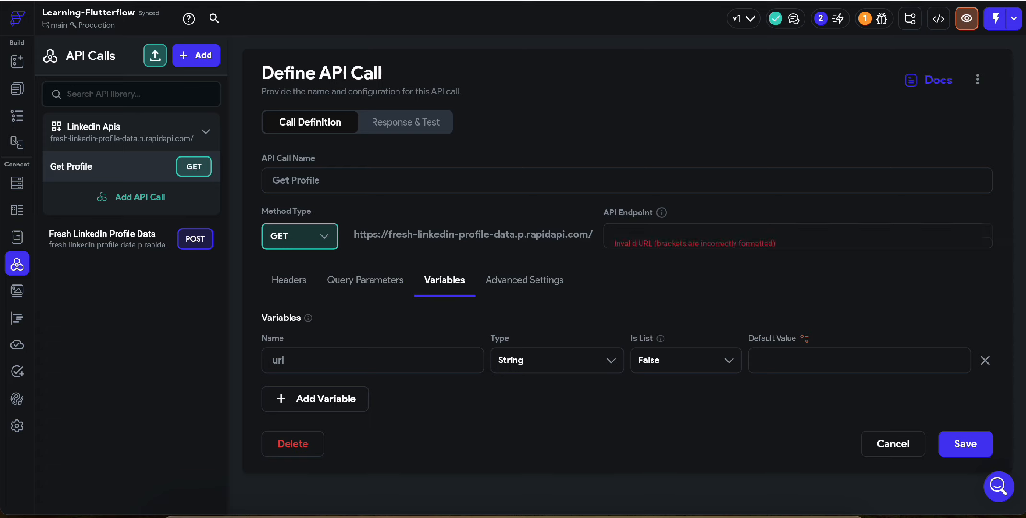
key(BackSpace)
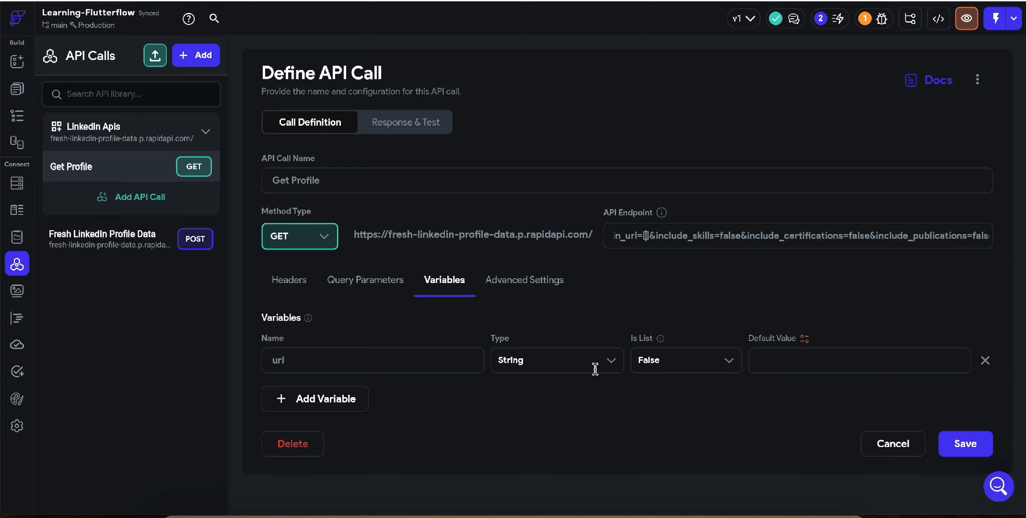
text(url)
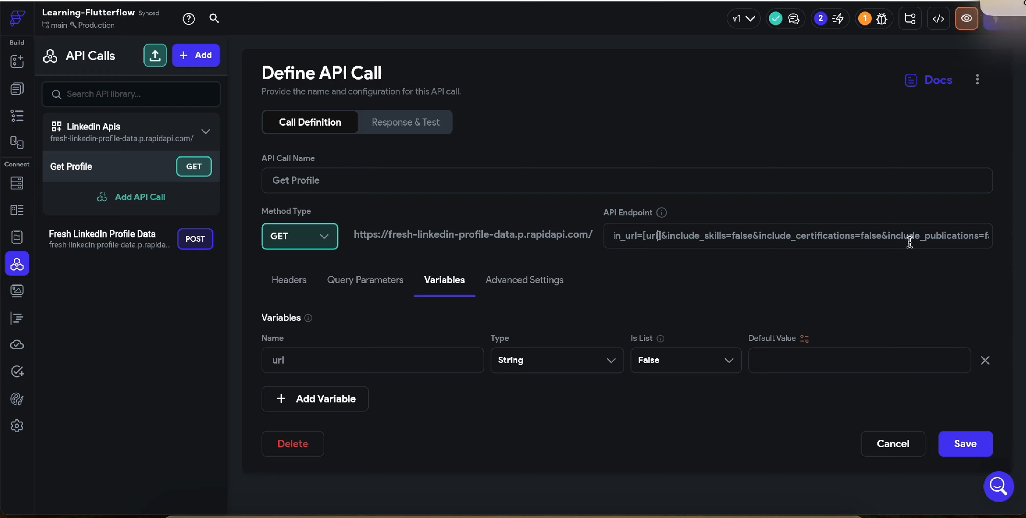
click(965, 449)
- Open the Get Profile call's response testing section, switch to LinkedIn, and open the account owner's own profile to obtain its URL
click(399, 127)
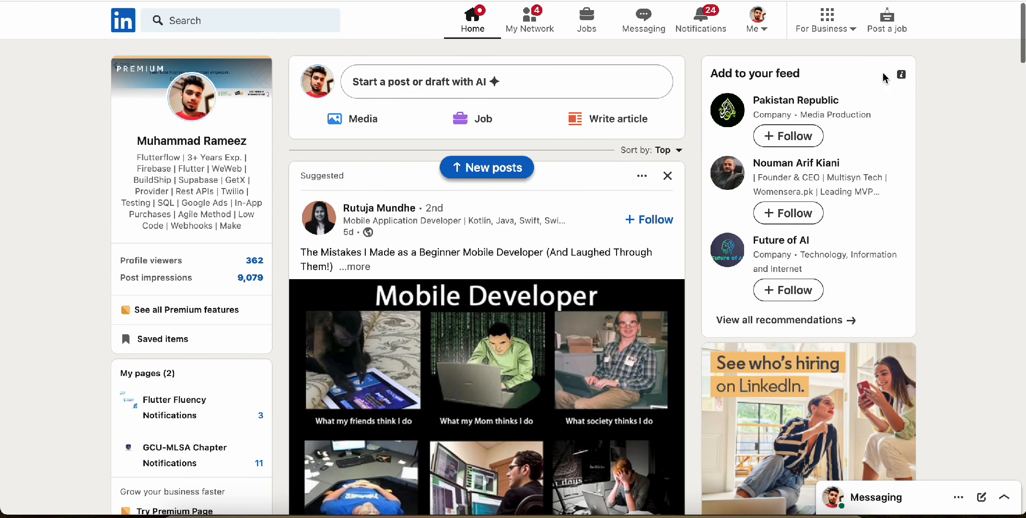
click(764, 20)
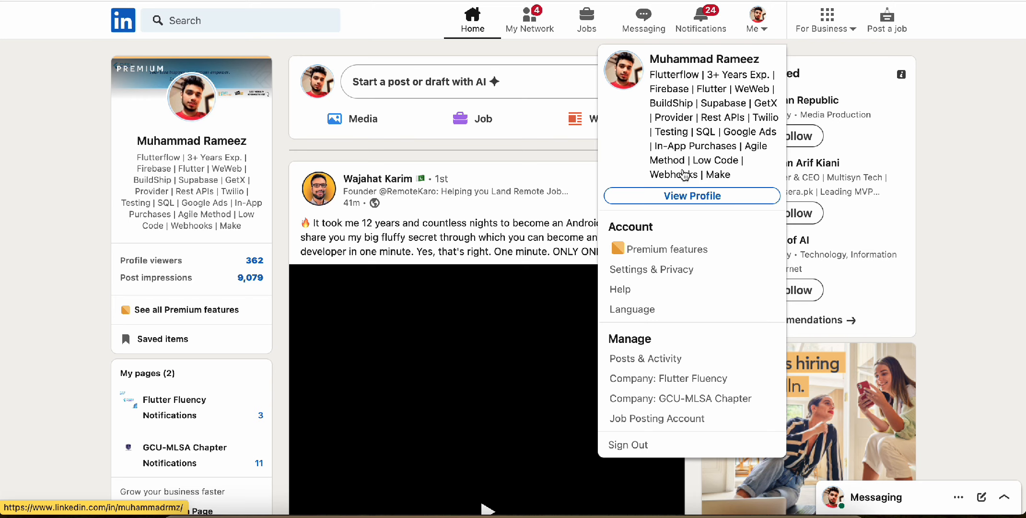
click(692, 195)
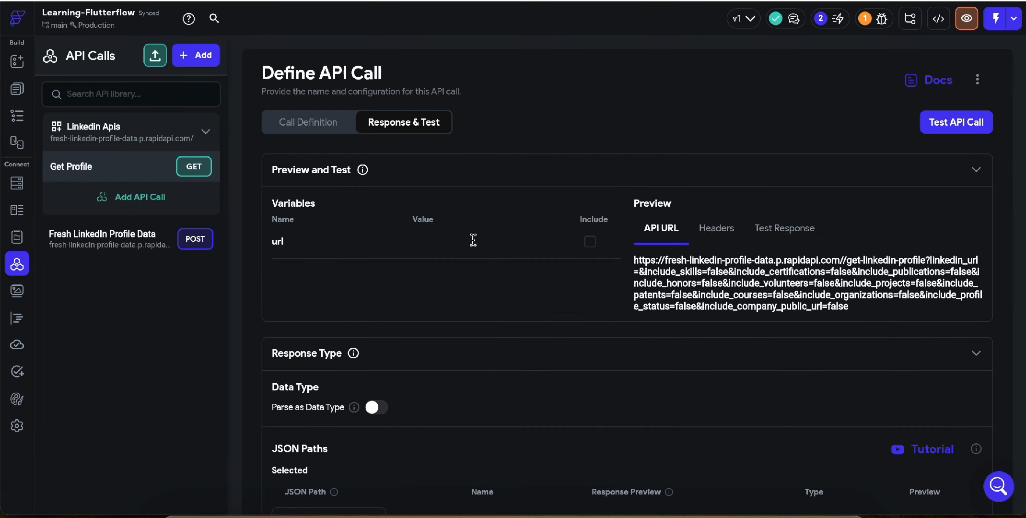
- Enter the LinkedIn profile URL as the url variable's test value and run the Get Profile API test
click(473, 241)
text(https://www.linkedin.com/in/muhammadrmz/)
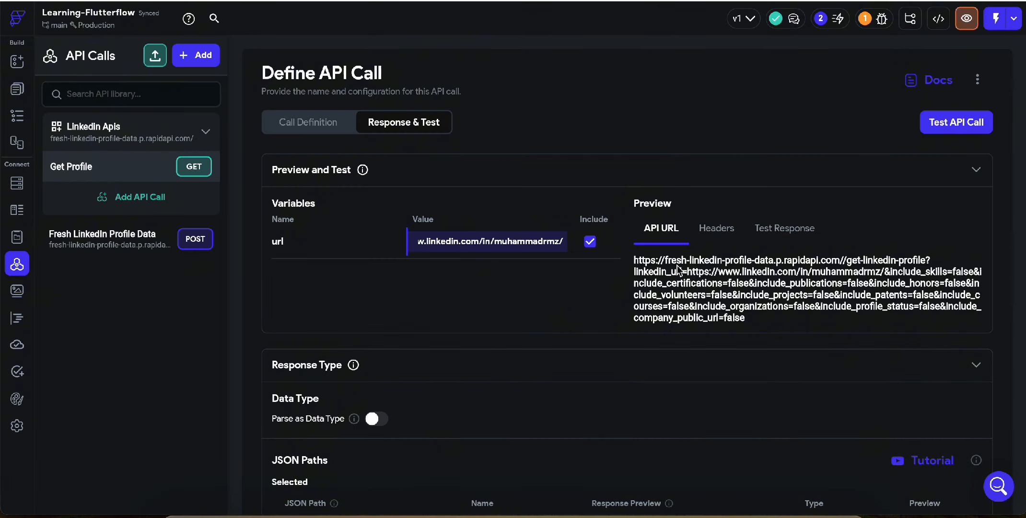
click(956, 122)
scroll(580, 331, down, 3)
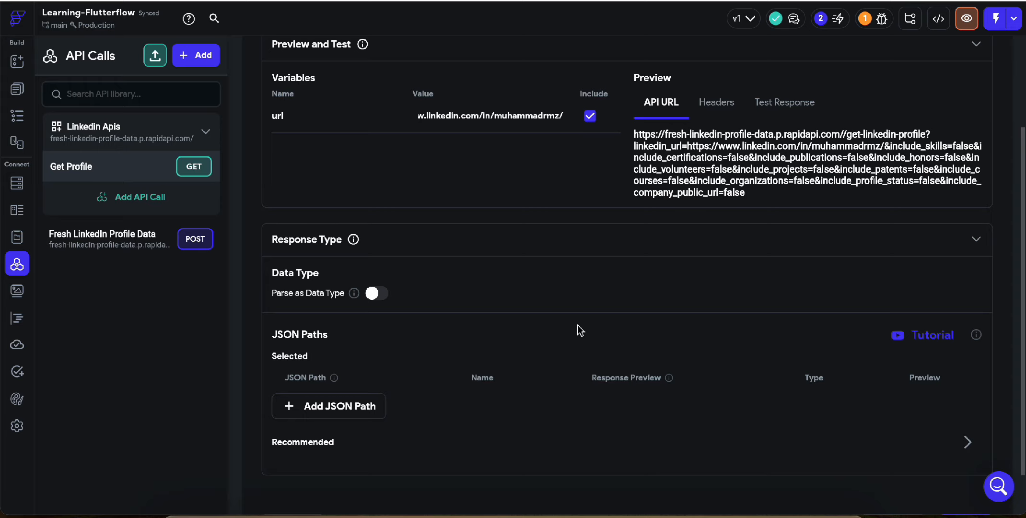
scroll(580, 331, down, 1)
scroll(580, 331, up, 2)
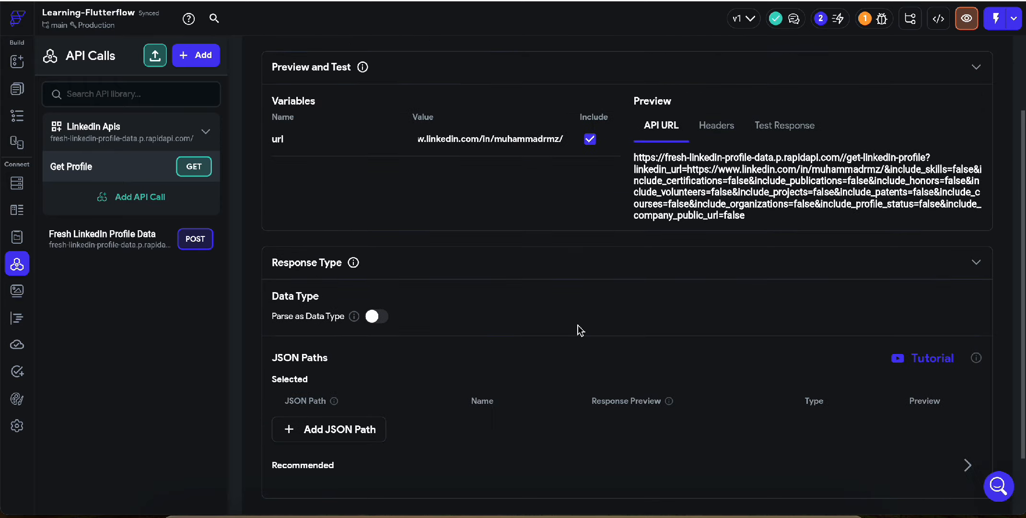
scroll(580, 330, down, 2)
scroll(580, 331, up, 3)
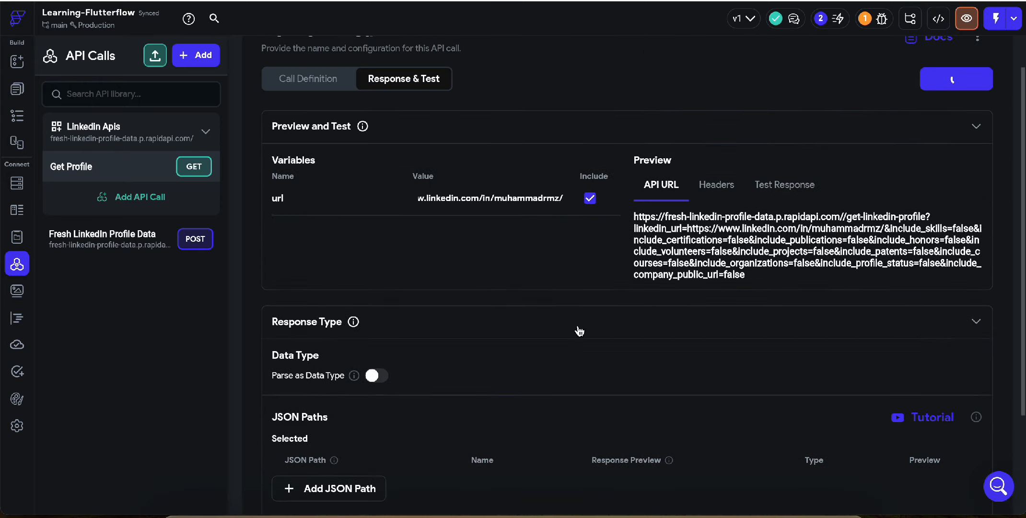
scroll(579, 331, down, 3)
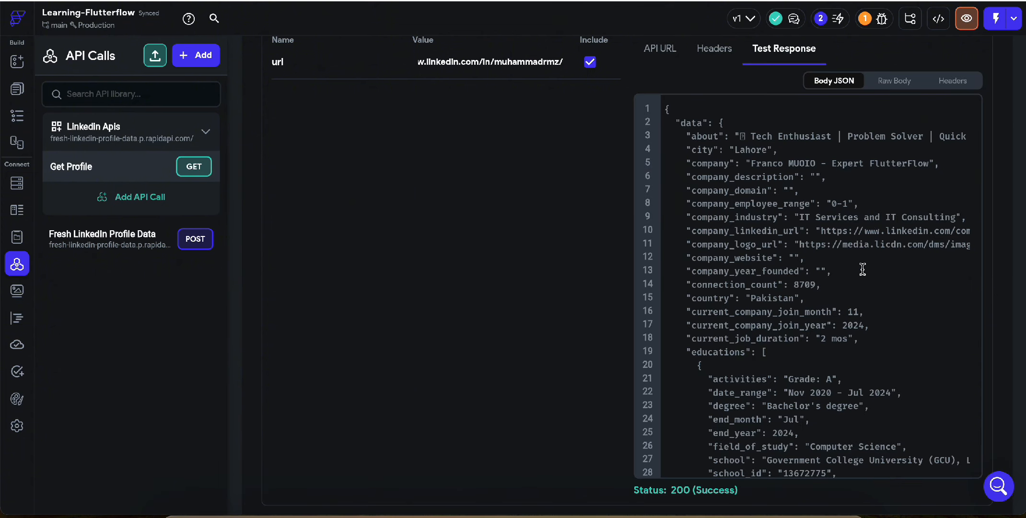
- Examine the company, educations and experiences data in the Get Profile test response, and preview the recommended $.data.experiences[:].company JSON path
scroll(850, 346, down, 4)
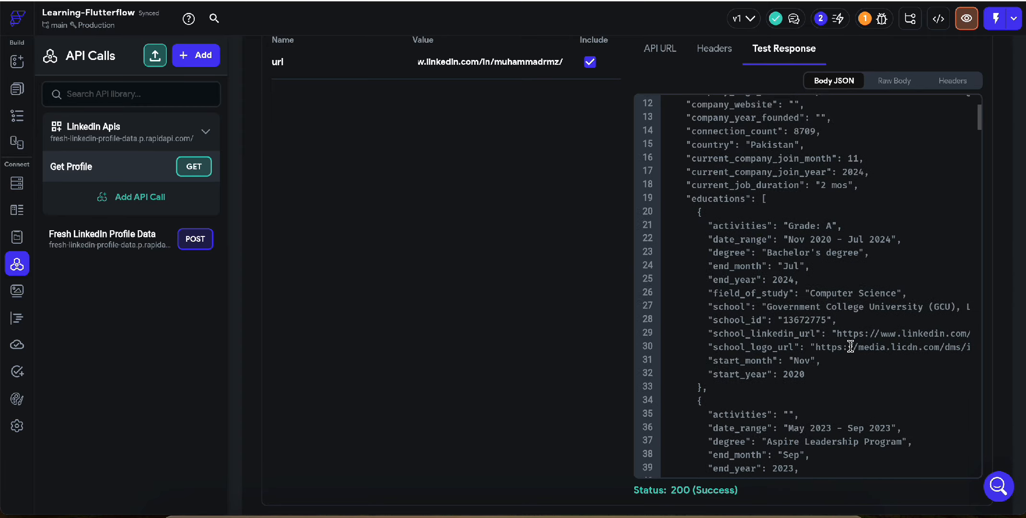
scroll(850, 346, up, 6)
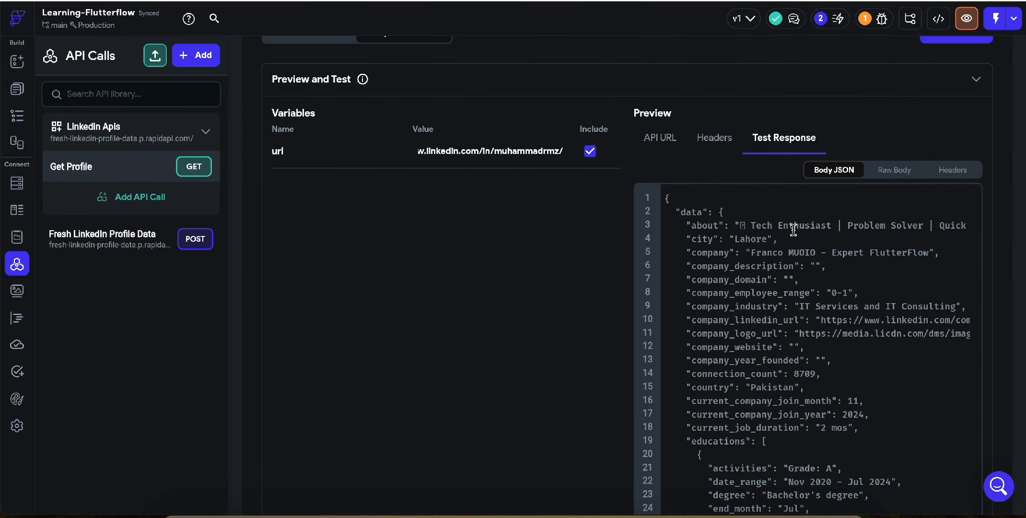
drag(729, 252, 879, 254)
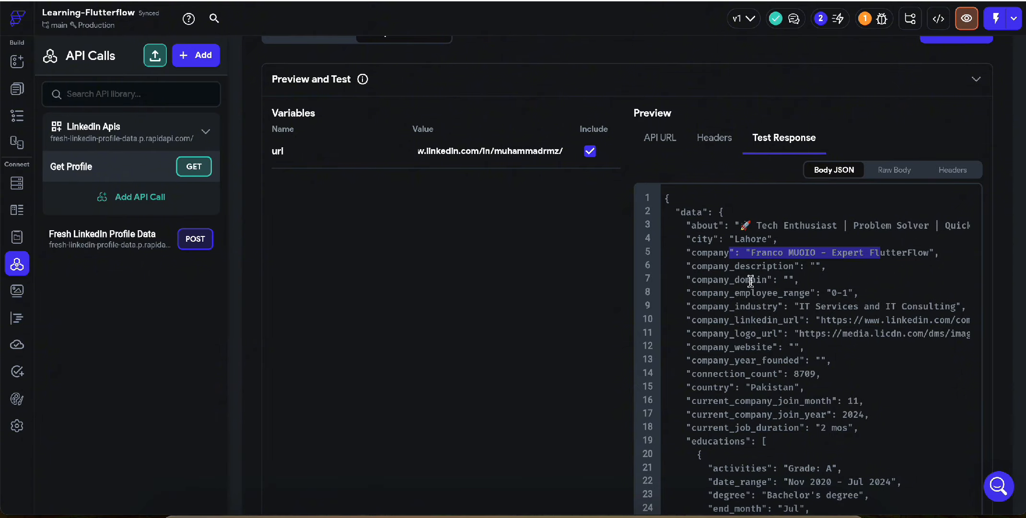
scroll(817, 402, down, 7)
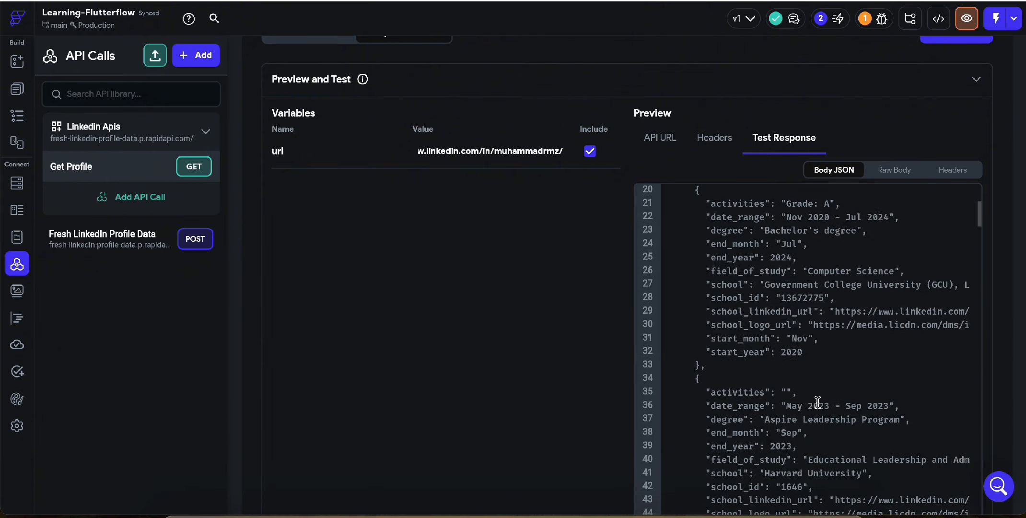
scroll(817, 401, down, 9)
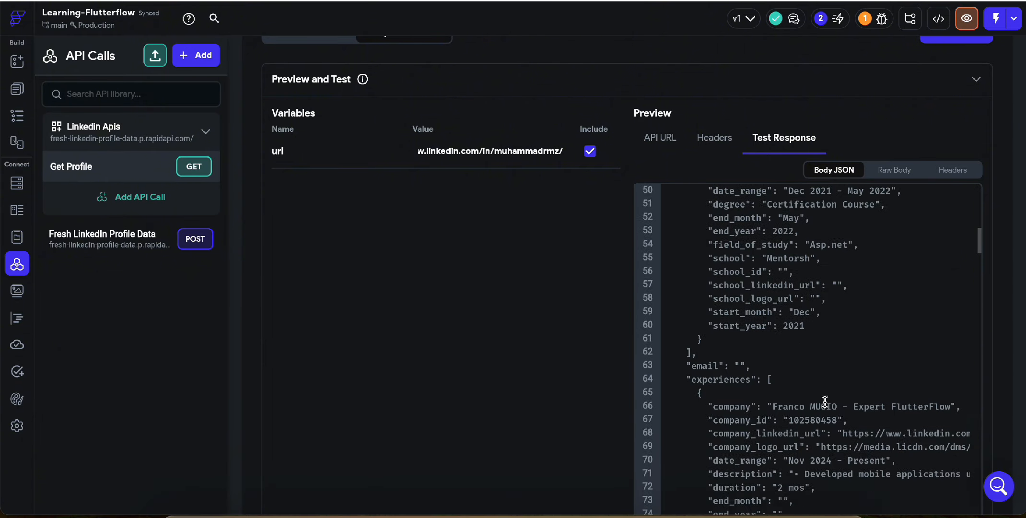
scroll(825, 402, down, 20)
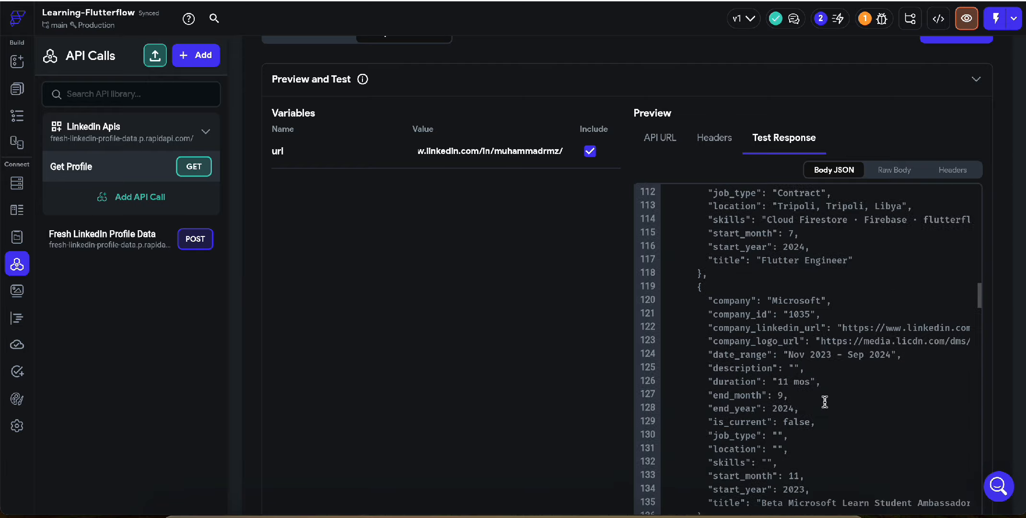
scroll(824, 402, down, 9)
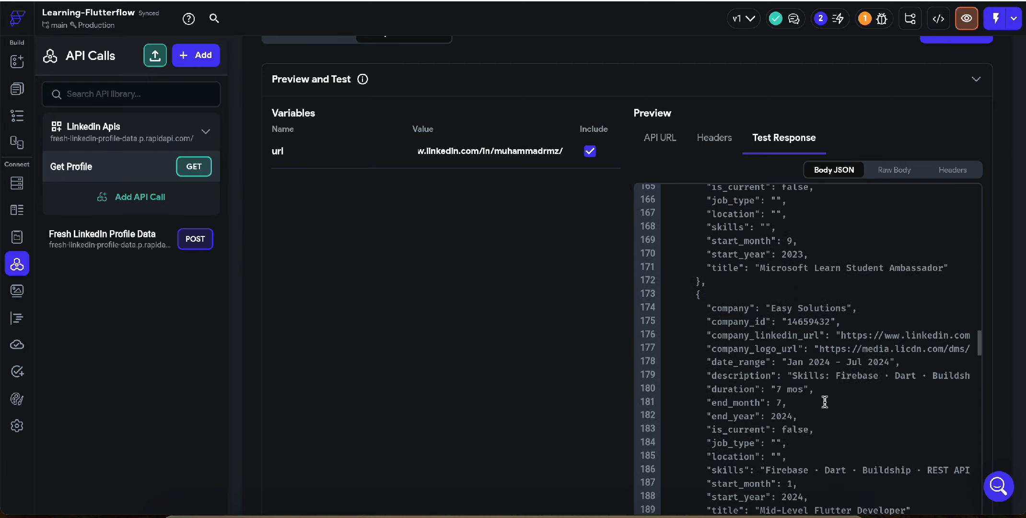
scroll(824, 402, down, 19)
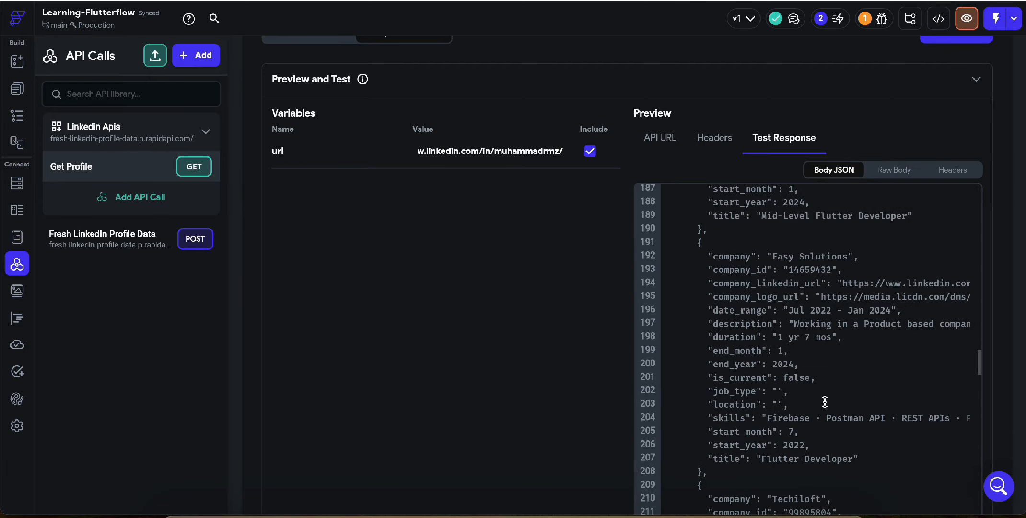
scroll(824, 401, down, 8)
scroll(566, 435, down, 10)
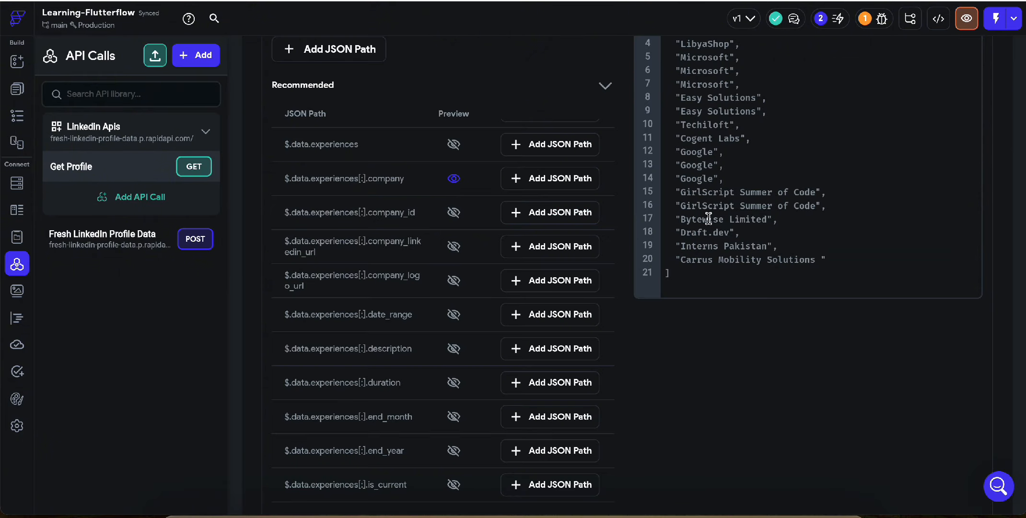
scroll(709, 218, up, 1)
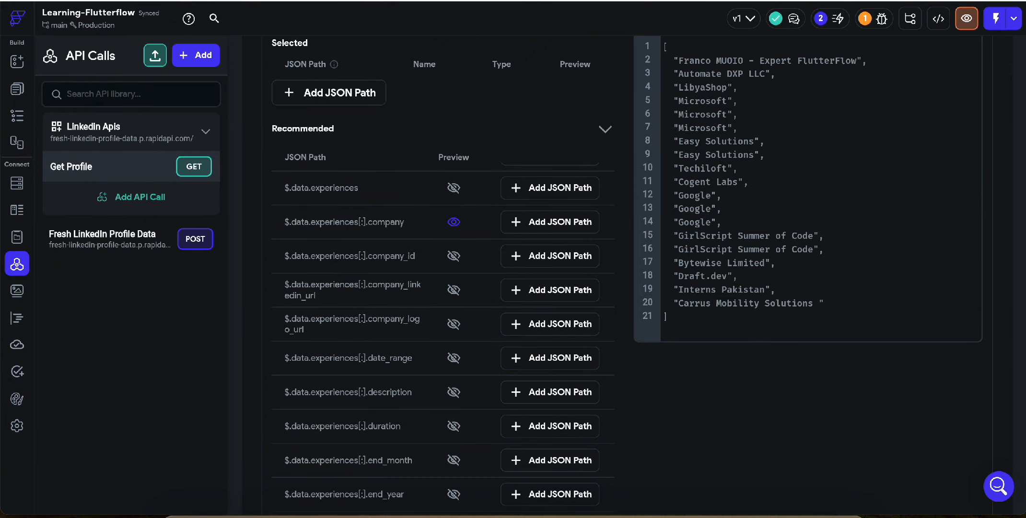